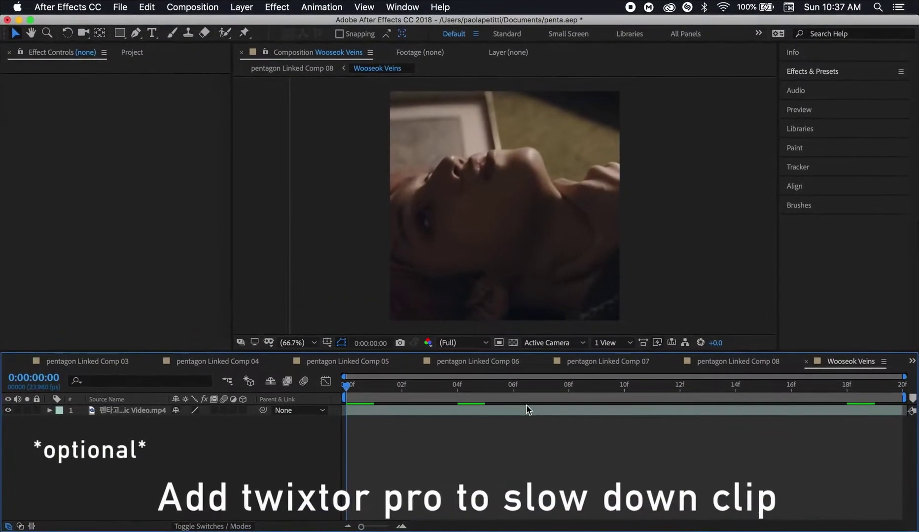
- Select layer 1, the music video clip, in the Wooseok Veins timeline
{"action": "left_click", "coordinate": [527, 410]}
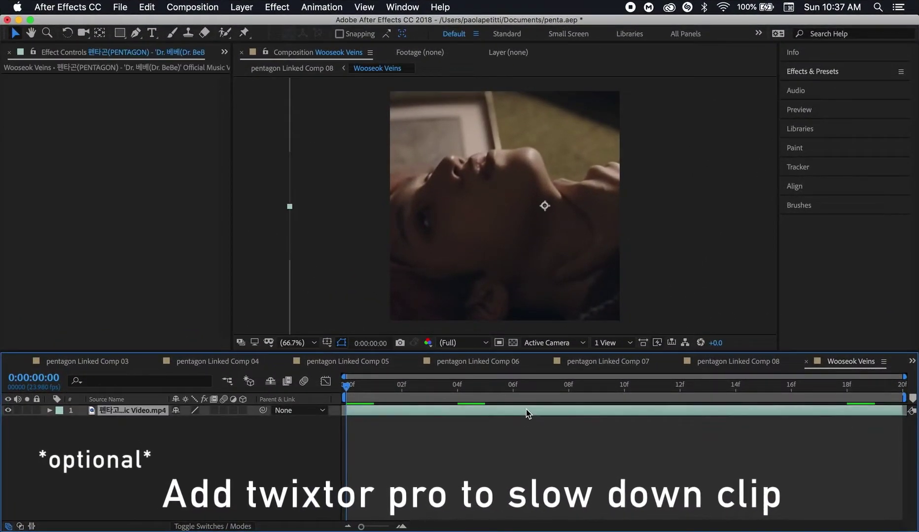
- Apply Twixtor Pro, found by searching 'TWIX', to the clip and set its input frame rate to 21
{"action": "left_click", "coordinate": [826, 73]}
{"action": "left_click", "coordinate": [819, 89]}
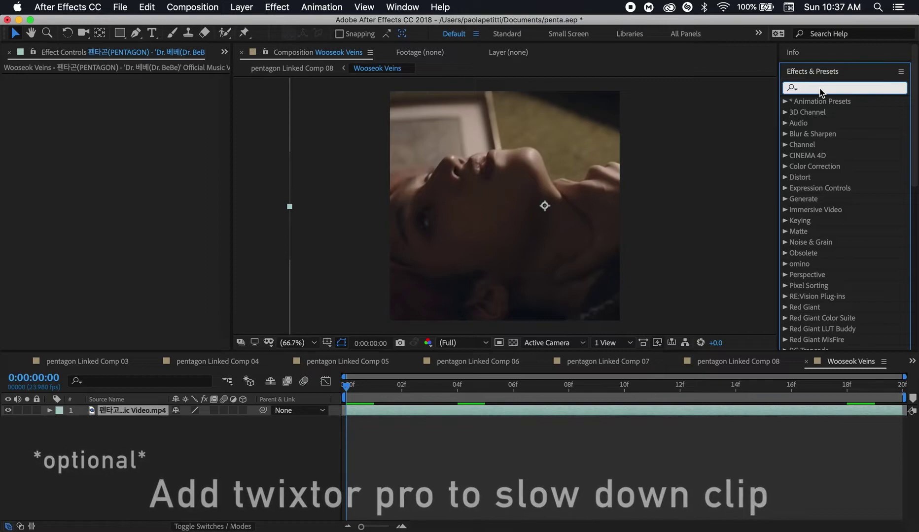
{"action": "type", "text": "TWIX"}
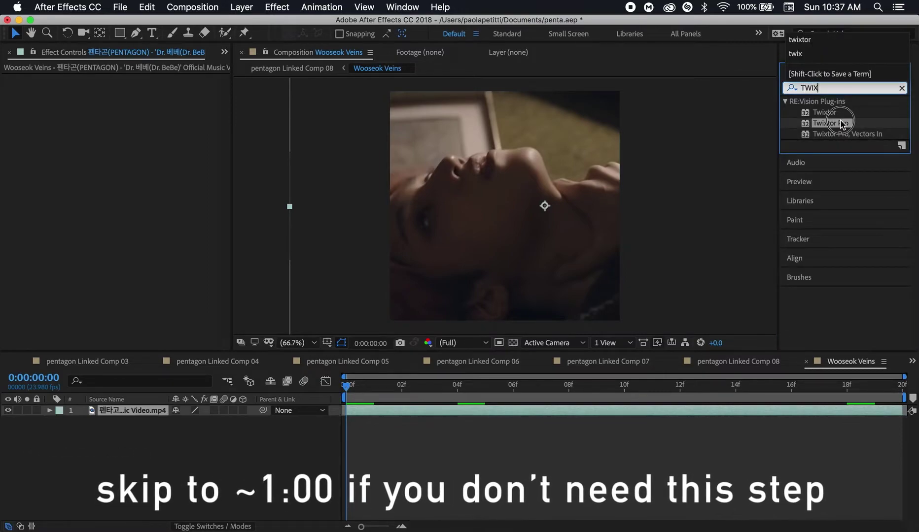
{"action": "double_click", "coordinate": [841, 124]}
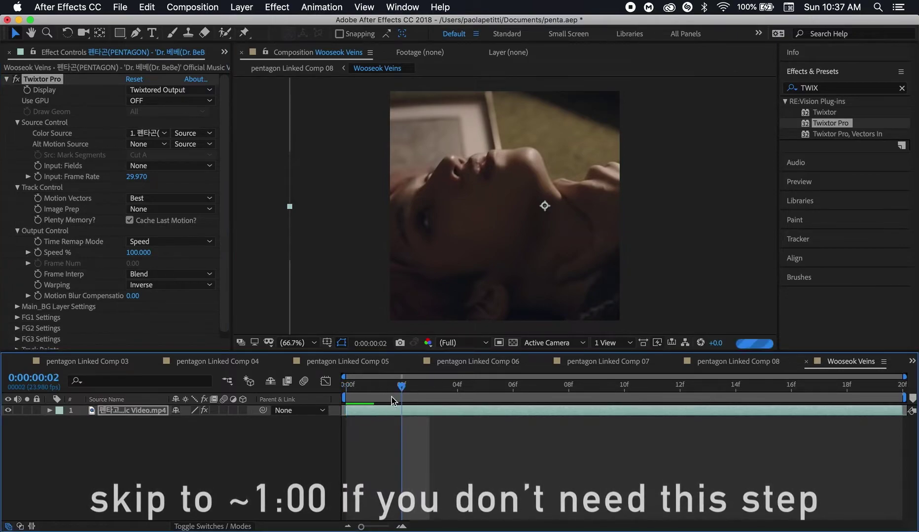
{"action": "left_click", "coordinate": [137, 178]}
{"action": "type", "text": "21.000"}
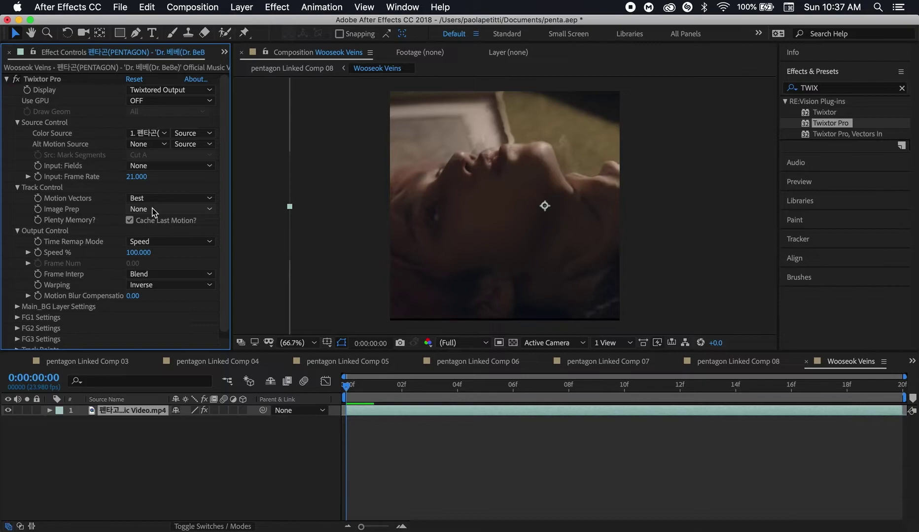
- Set Twixtor Pro to Contrast/Edge Enhance, Motion Weighted Blend interpolation and Inverse w/ Smart Blend warping
{"action": "left_click", "coordinate": [157, 235]}
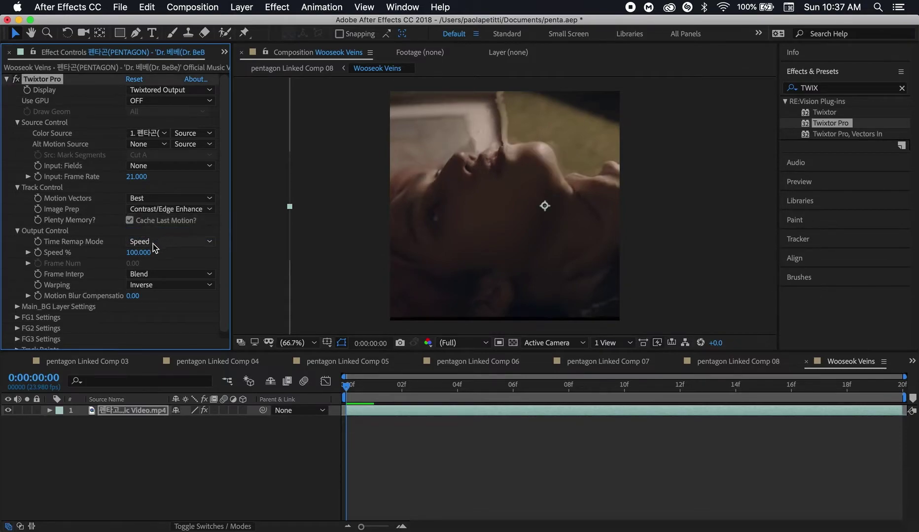
{"action": "left_click", "coordinate": [172, 274]}
{"action": "left_click", "coordinate": [173, 311]}
{"action": "left_click", "coordinate": [167, 285]}
{"action": "left_click", "coordinate": [178, 309]}
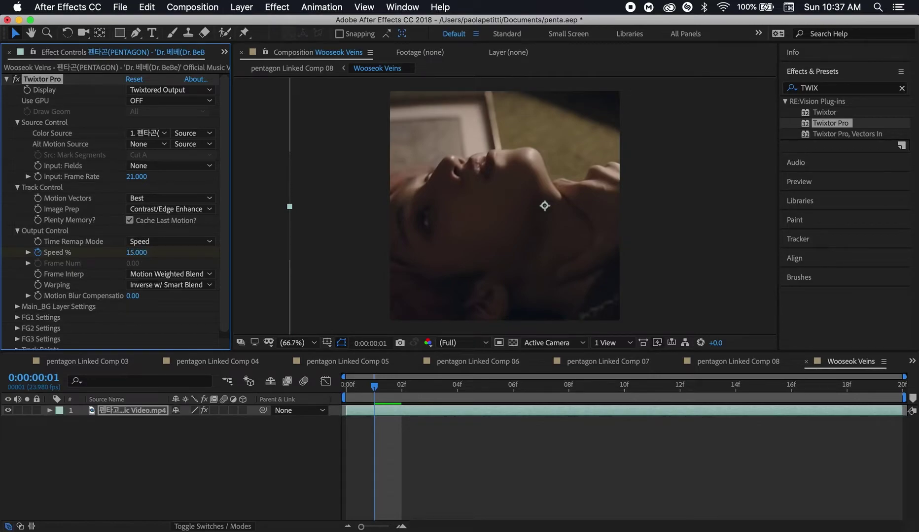
- Let the composition preview render, leaving the clip layer deselected
{"action": "left_click", "coordinate": [362, 395]}
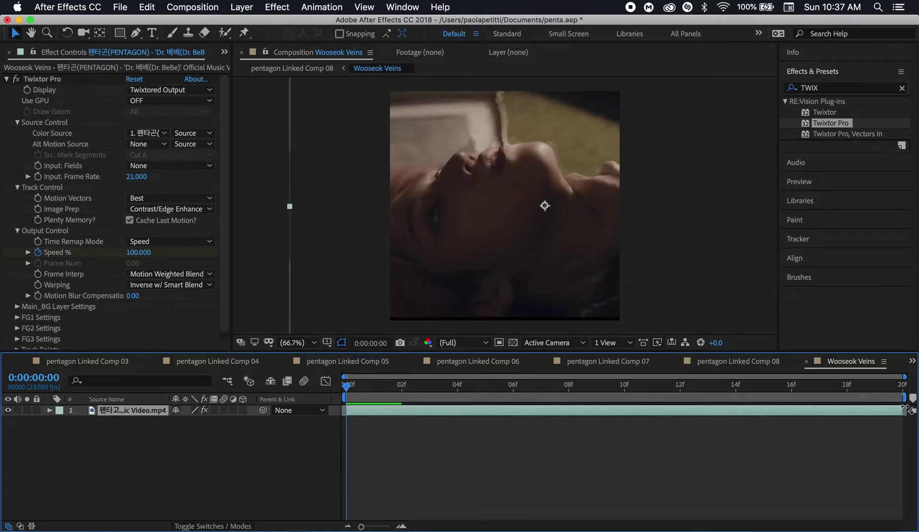
{"action": "left_click", "coordinate": [848, 476]}
{"action": "left_click", "coordinate": [892, 411]}
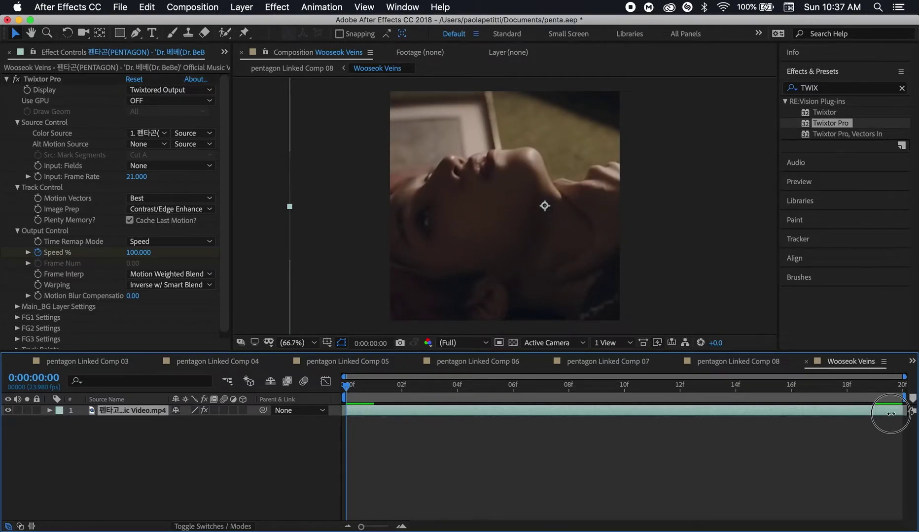
{"action": "left_click", "coordinate": [893, 422]}
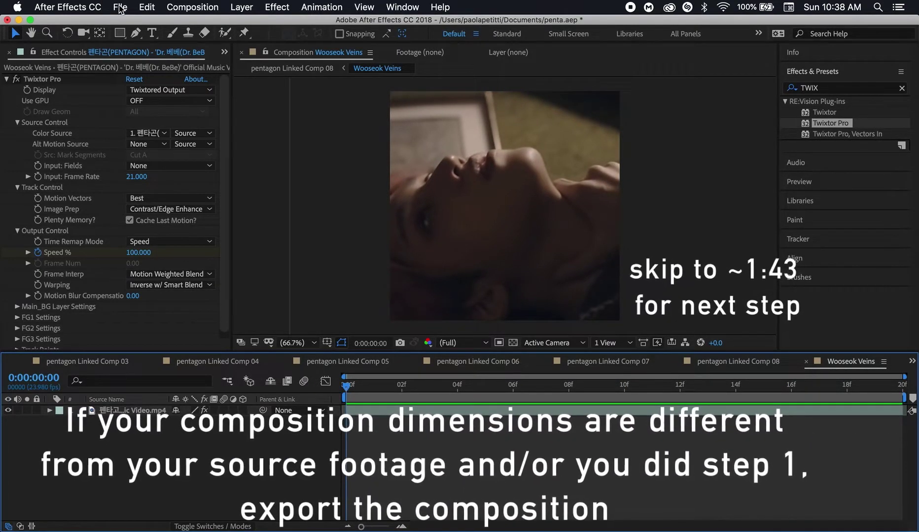
- Render the Wooseok Veins composition through the Render Queue as QuickTime to Wooseok Veins.mov
{"action": "left_click", "coordinate": [120, 7]}
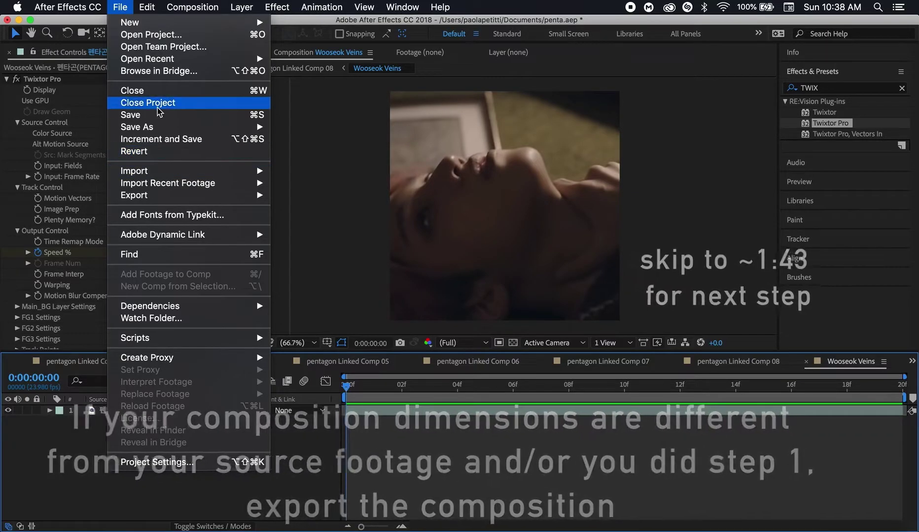
{"action": "mouse_move", "coordinate": [172, 200]}
{"action": "left_click", "coordinate": [345, 208]}
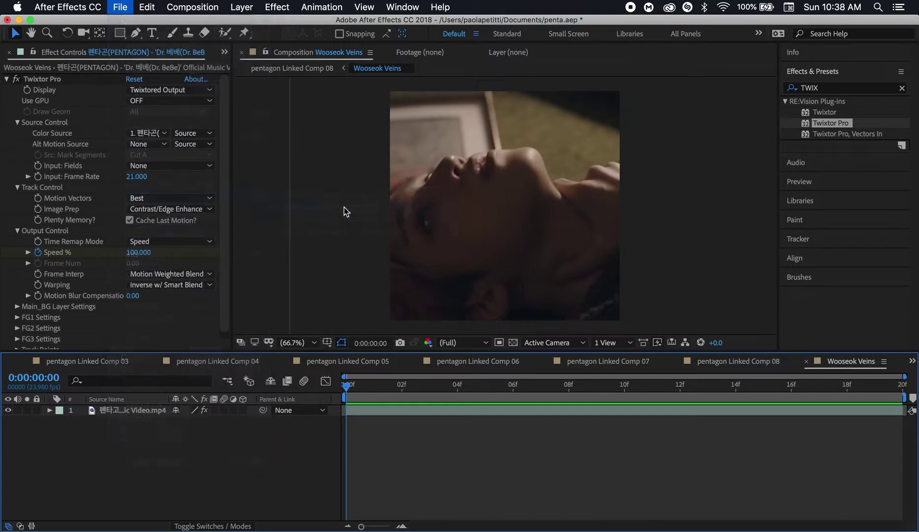
{"action": "scroll", "coordinate": [168, 463], "scroll_direction": "down", "scroll_amount": 1}
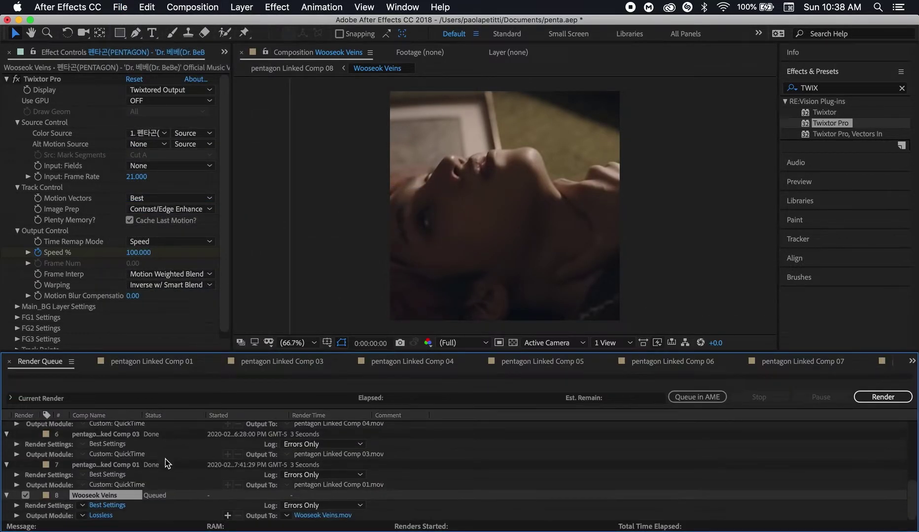
{"action": "left_click", "coordinate": [96, 516]}
{"action": "left_click", "coordinate": [606, 475]}
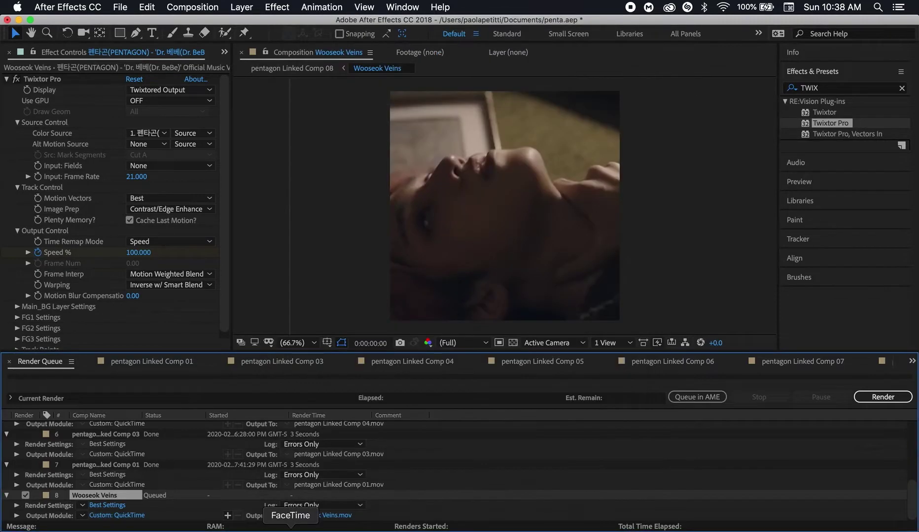
{"action": "left_click", "coordinate": [883, 398]}
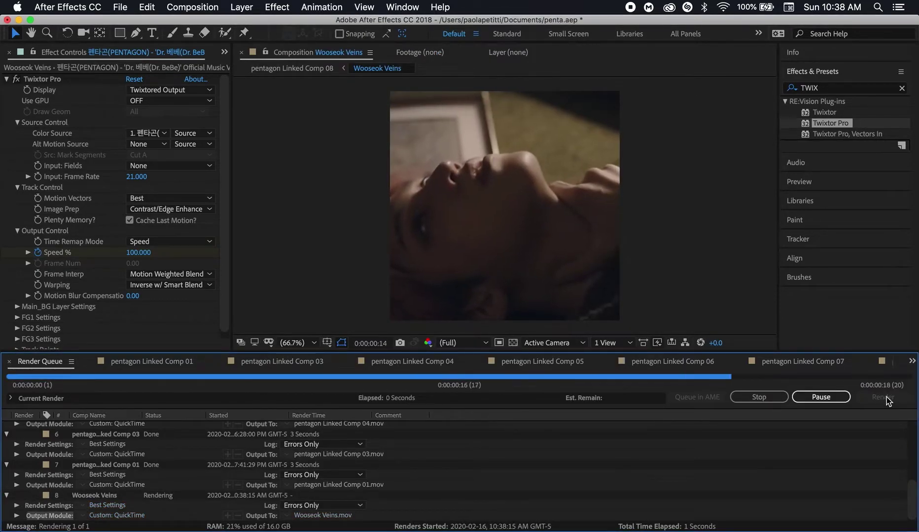
- Switch back to the Wooseok Veins timeline and bring up a Finder window
{"action": "left_click", "coordinate": [911, 363]}
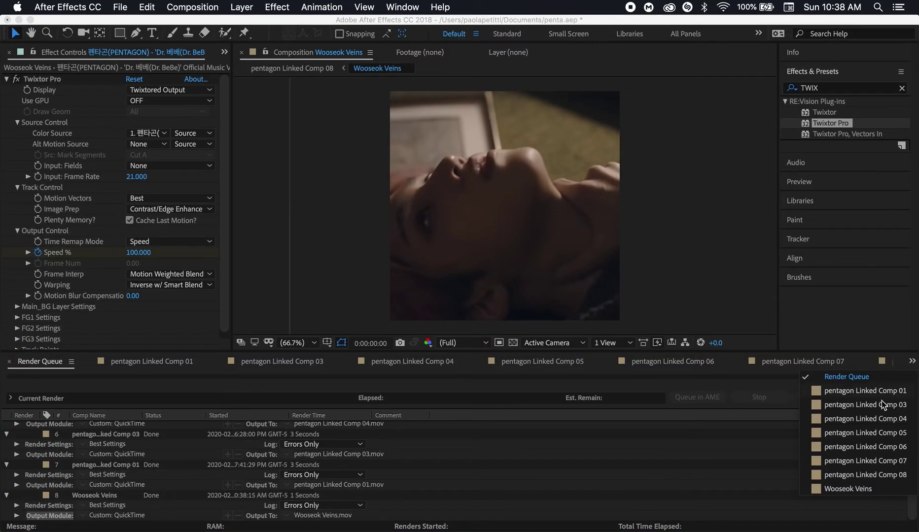
{"action": "left_click", "coordinate": [838, 488]}
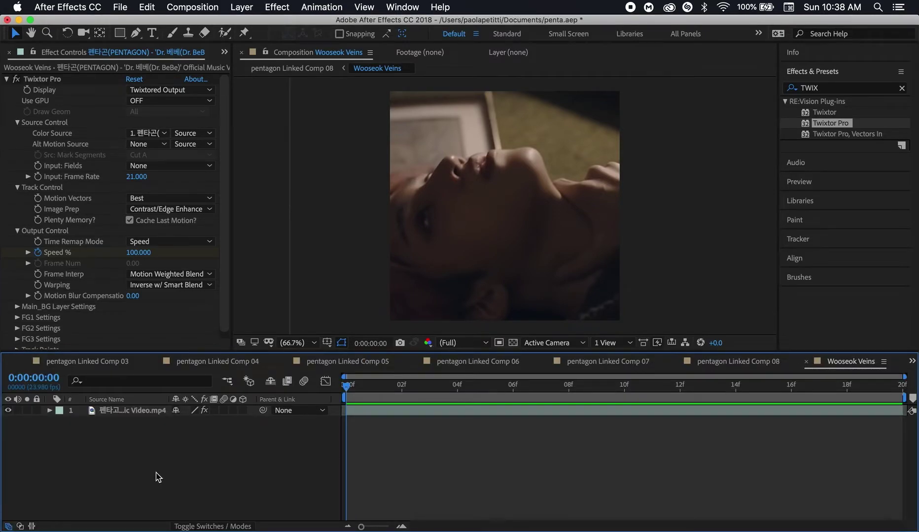
{"action": "left_click", "coordinate": [43, 530]}
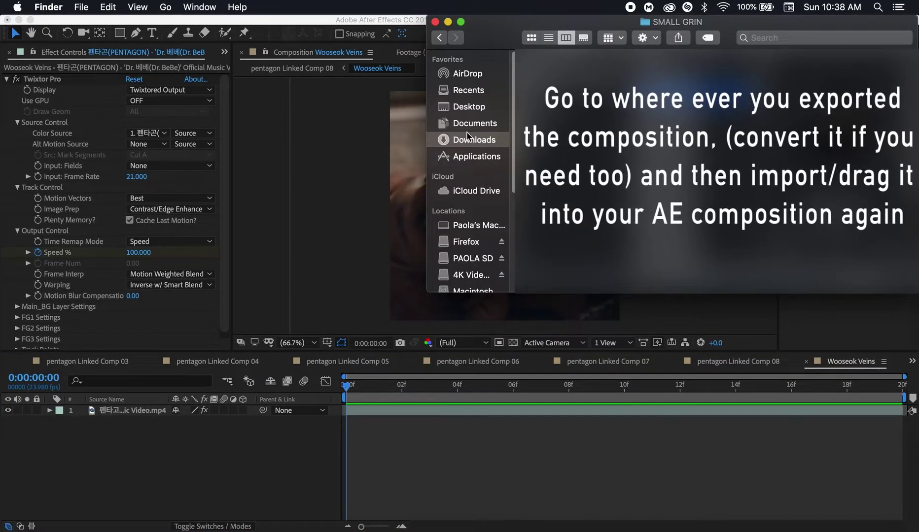
- Open Wooseok Veins.mov from the Desktop in QuickTime and save the converted copy
{"action": "left_click", "coordinate": [469, 107]}
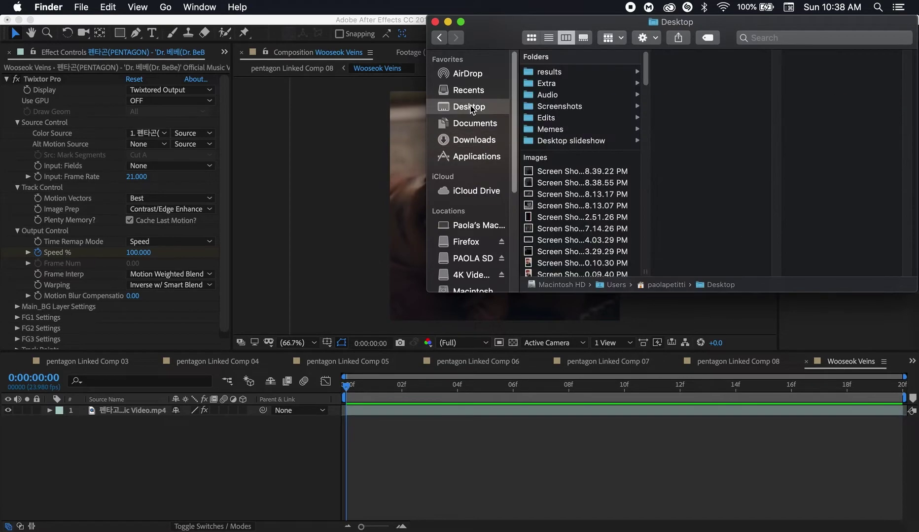
{"action": "left_click_drag", "start_coordinate": [645, 69], "coordinate": [647, 198]}
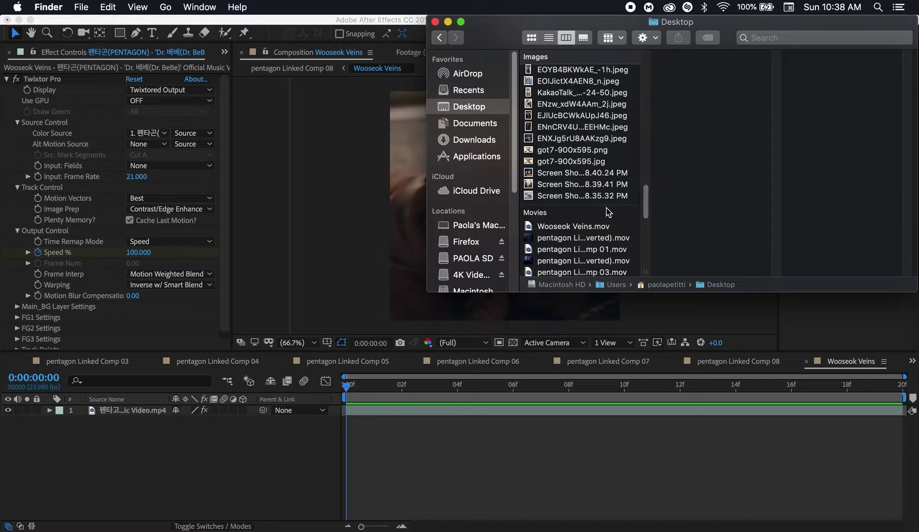
{"action": "double_click", "coordinate": [599, 226]}
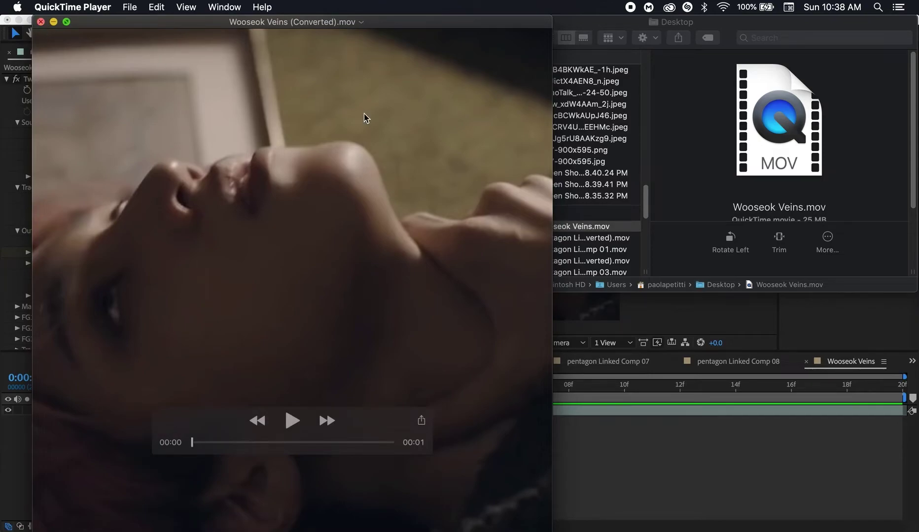
{"action": "key", "text": "super+w"}
{"action": "left_click", "coordinate": [405, 173]}
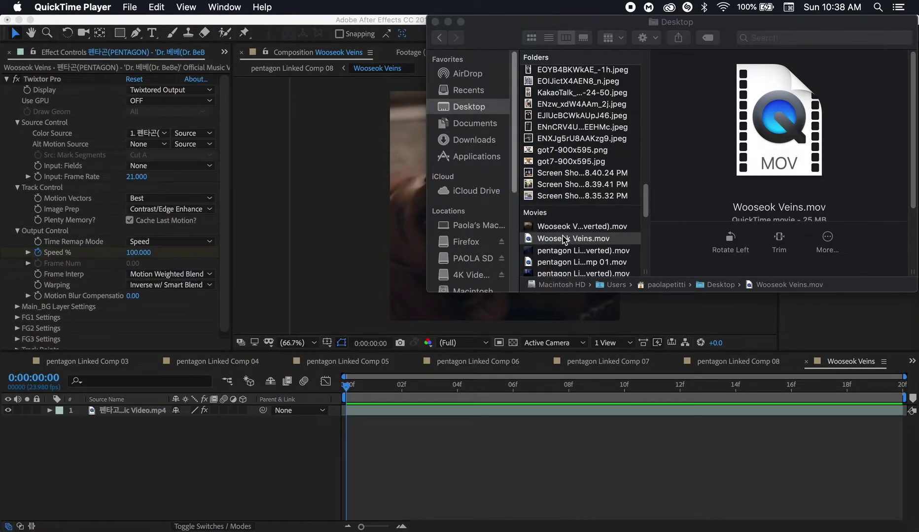
- Trash the original Wooseok Veins.mov and drag the converted movie into the After Effects timeline
{"action": "right_click", "coordinate": [564, 240]}
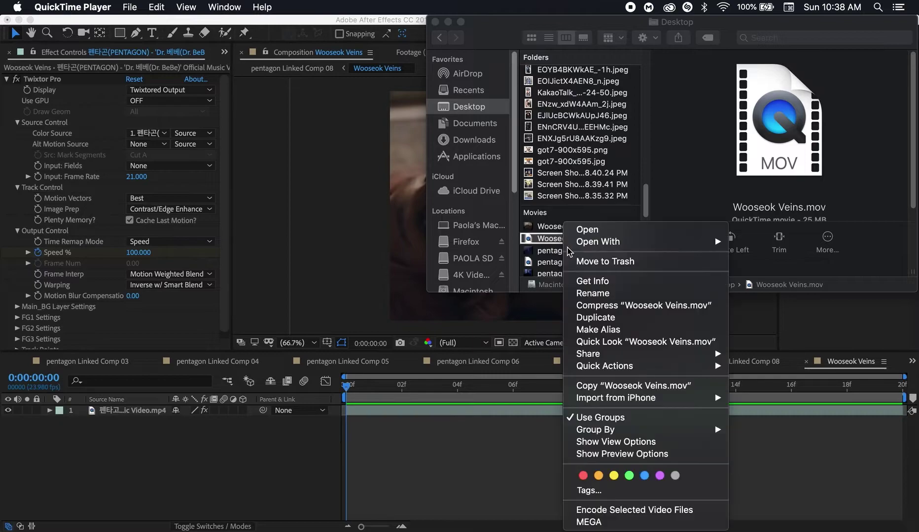
{"action": "left_click", "coordinate": [594, 261]}
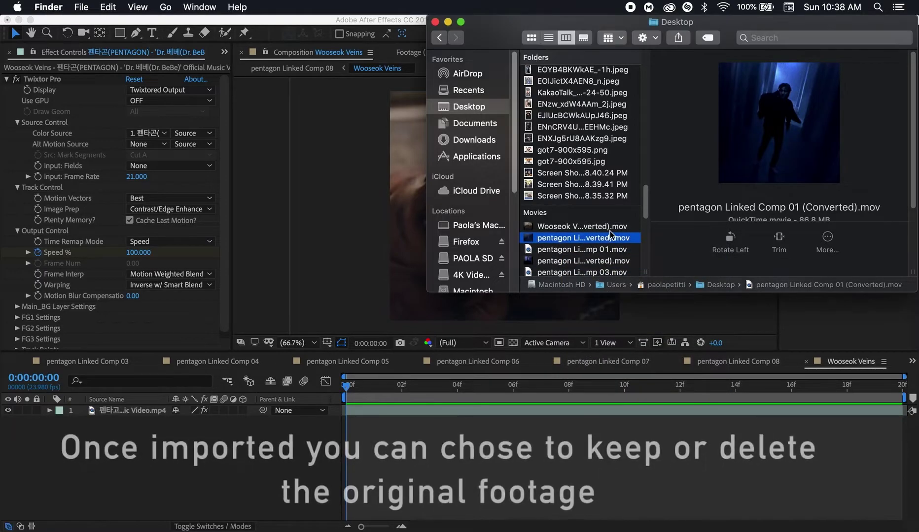
{"action": "left_click", "coordinate": [611, 231]}
{"action": "left_click_drag", "start_coordinate": [611, 235], "coordinate": [573, 436]}
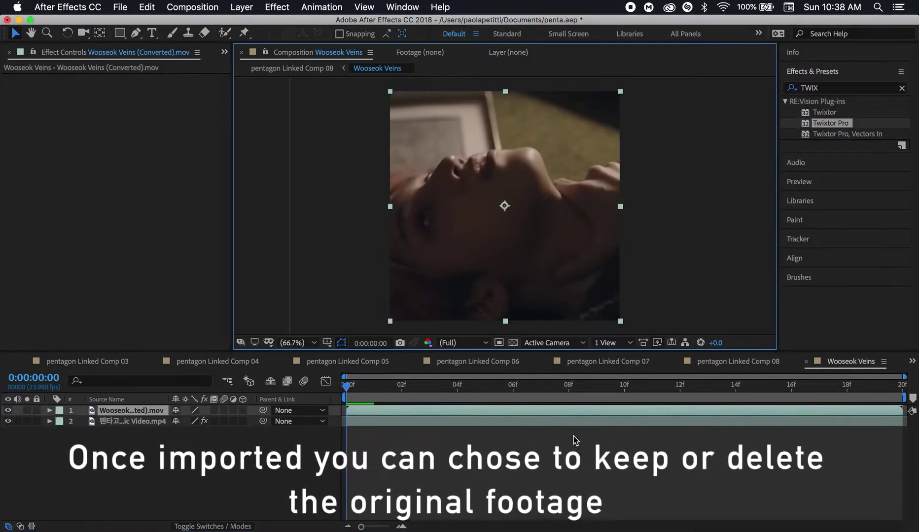
- Delete the original clip layer and preview the composition
{"action": "left_click", "coordinate": [570, 422]}
{"action": "key", "text": "Delete"}
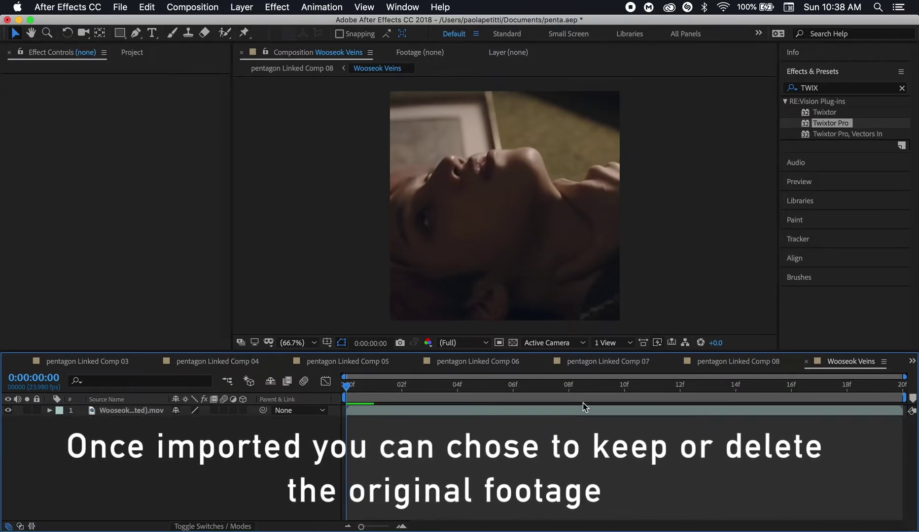
{"action": "key", "text": "space"}
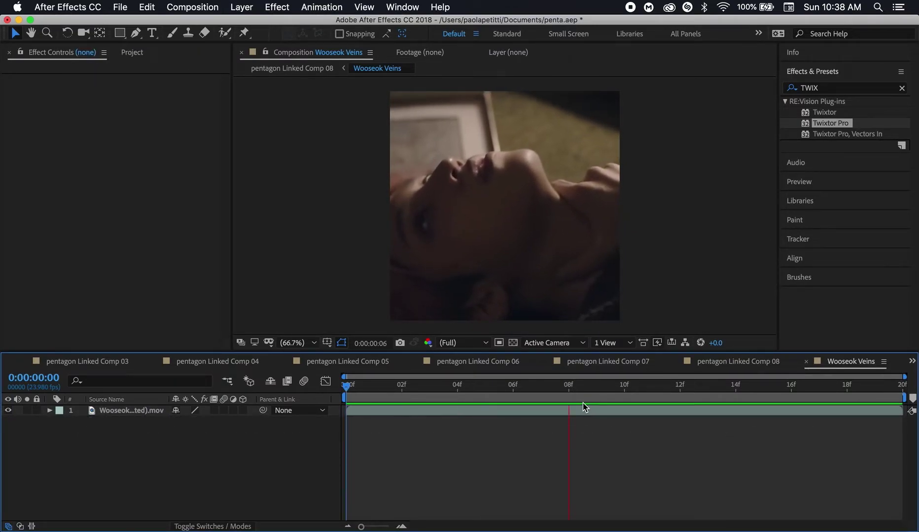
{"action": "key", "text": "space"}
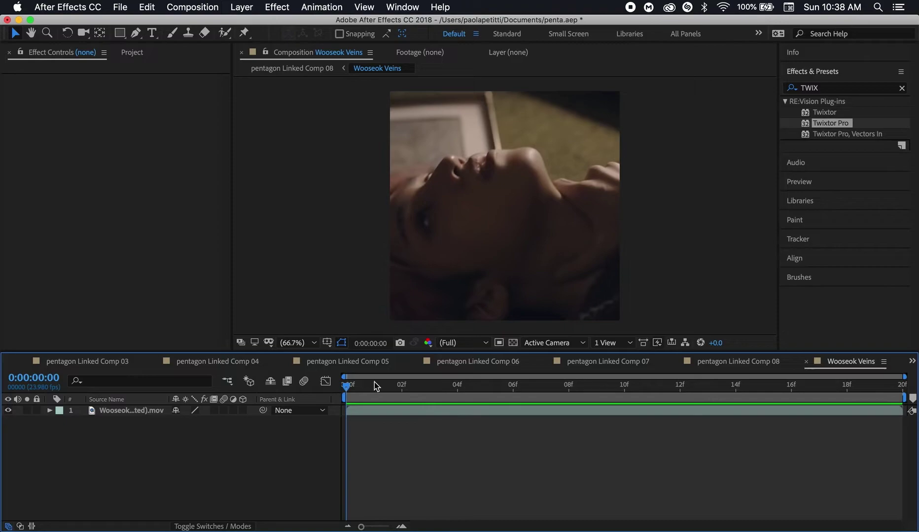
- Send the converted clip to mocha AE via Animation > Track in mocha AE, choosing Register Later
{"action": "left_click", "coordinate": [434, 411]}
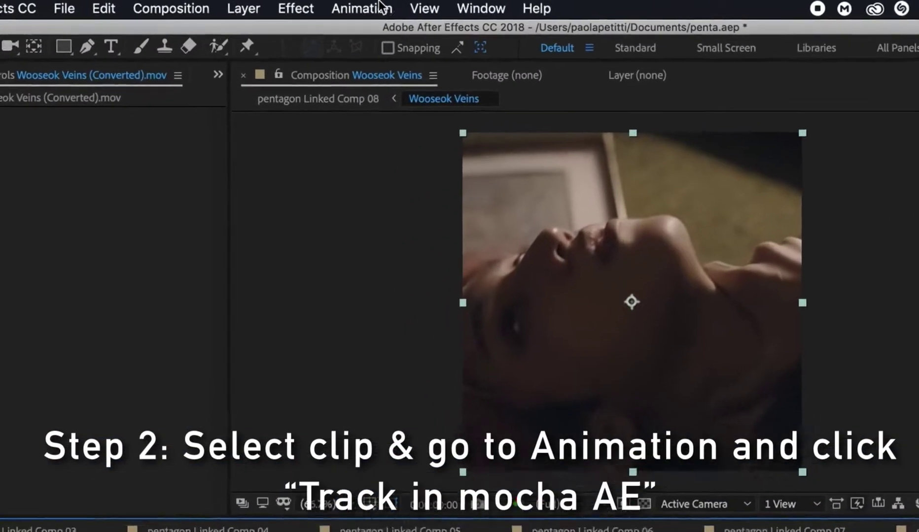
{"action": "left_click", "coordinate": [333, 6]}
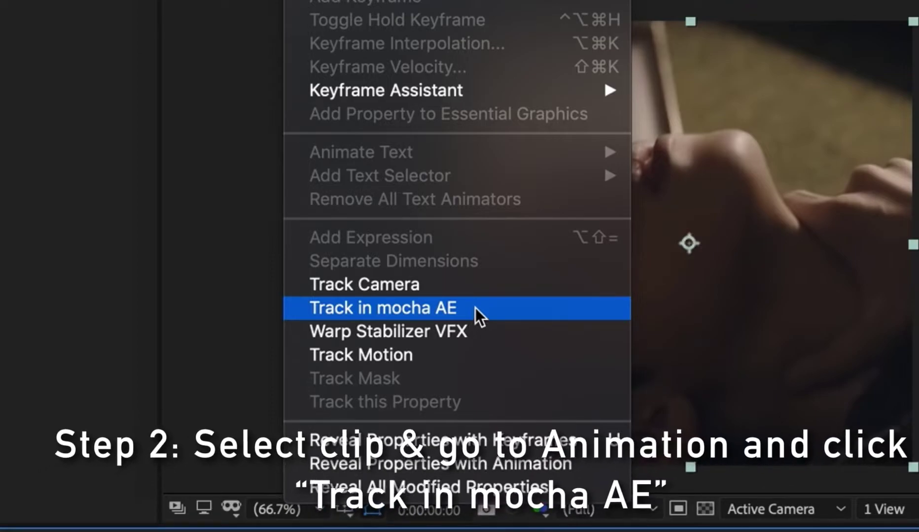
{"action": "left_click", "coordinate": [475, 308]}
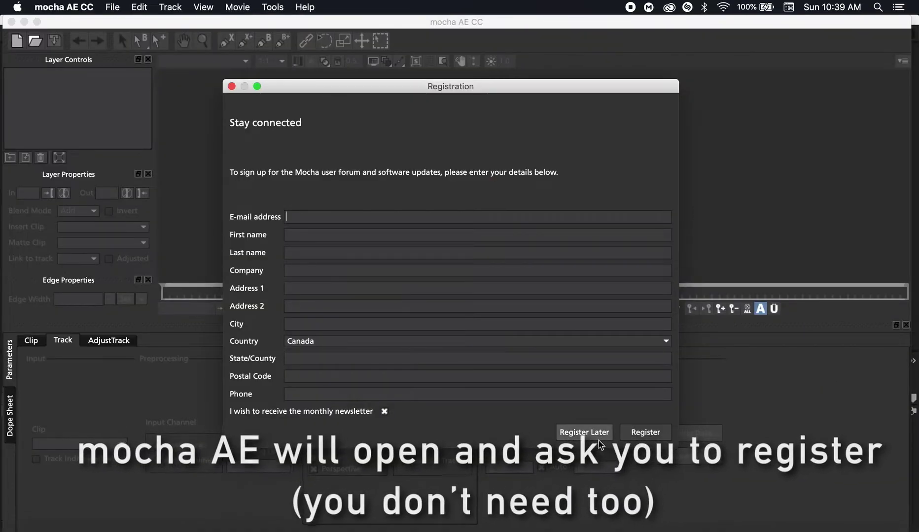
{"action": "left_click", "coordinate": [594, 432]}
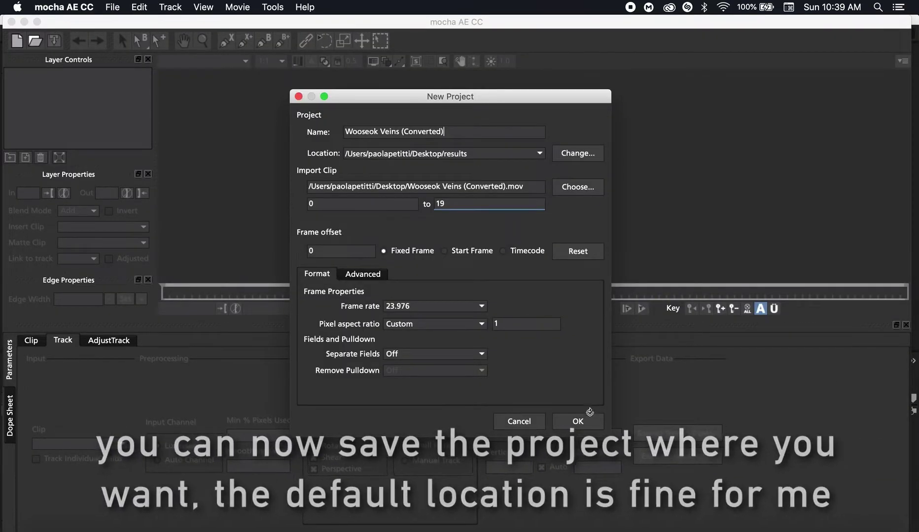
- Create the Wooseok Veins (Converted) mocha project, jump to frame 19, and zoom onto the face and neck
{"action": "left_click", "coordinate": [577, 422]}
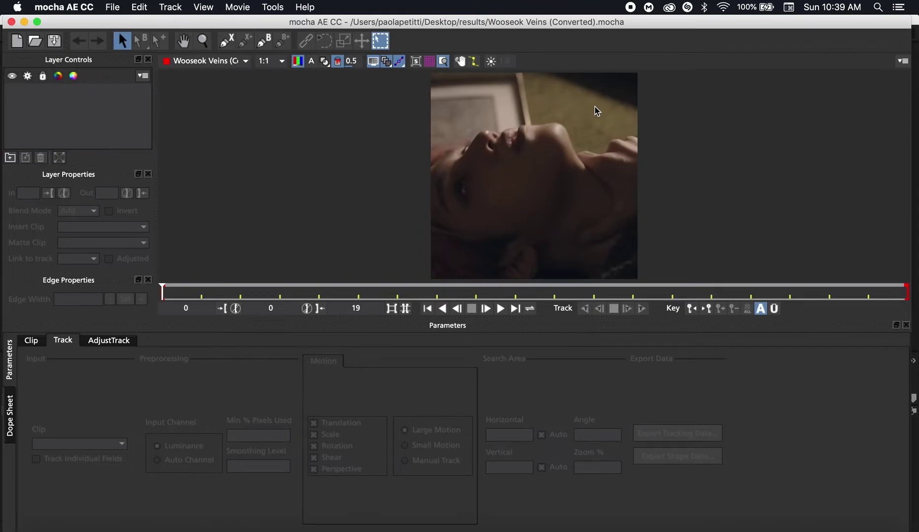
{"action": "left_click", "coordinate": [587, 11]}
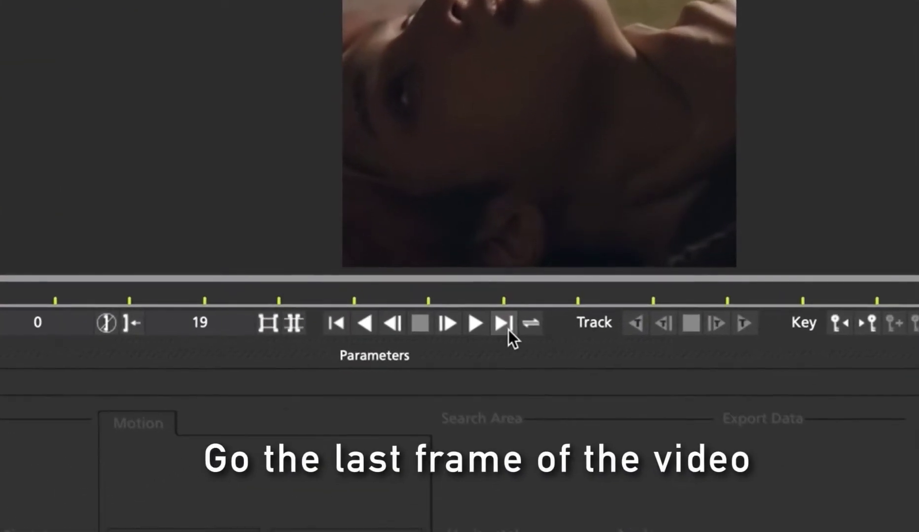
{"action": "left_click", "coordinate": [504, 323]}
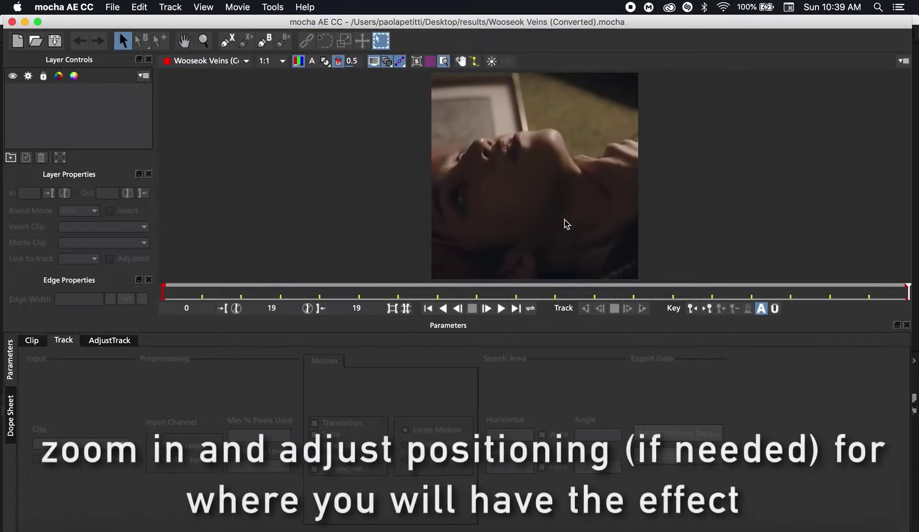
{"action": "mouse_move", "coordinate": [564, 221]}
{"action": "left_mouse_down"}
{"action": "mouse_move", "coordinate": [550, 199]}
{"action": "mouse_move", "coordinate": [591, 223]}
{"action": "mouse_move", "coordinate": [612, 116]}
{"action": "left_mouse_up"}
{"action": "key", "text": "z"}
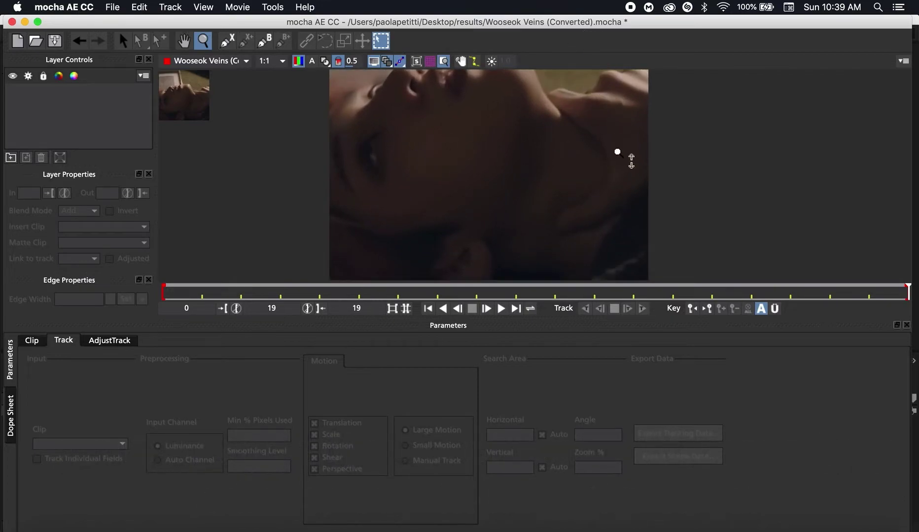
{"action": "left_click_drag", "start_coordinate": [605, 190], "coordinate": [607, 174]}
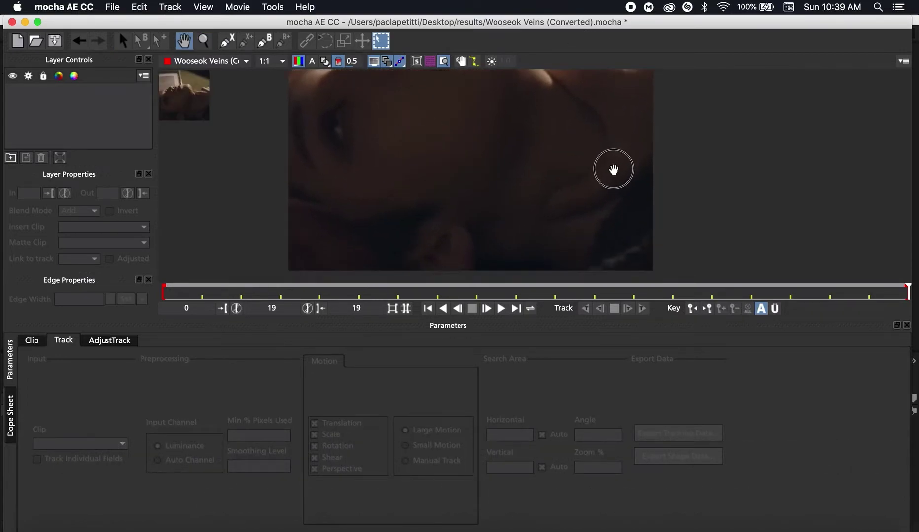
{"action": "key", "text": "s"}
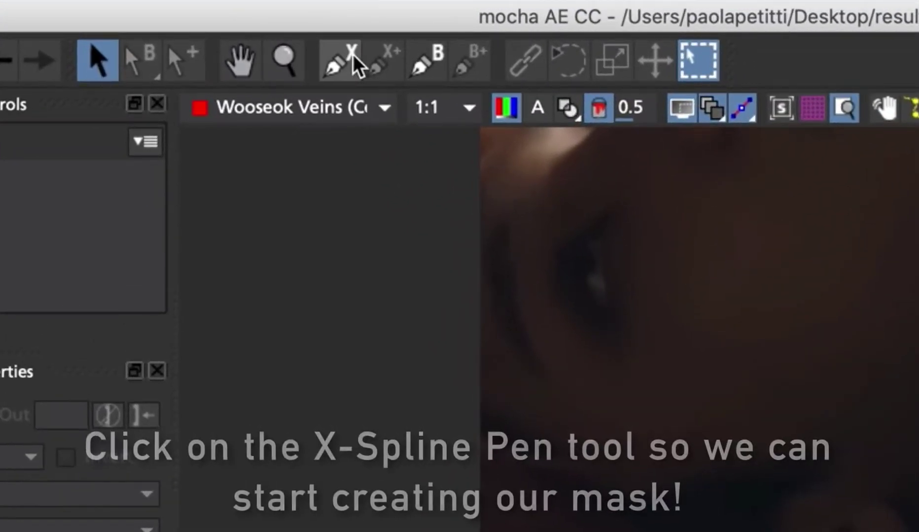
- Draw a closed X-Spline outline around the face and neck at frame 19
{"action": "left_click", "coordinate": [359, 52]}
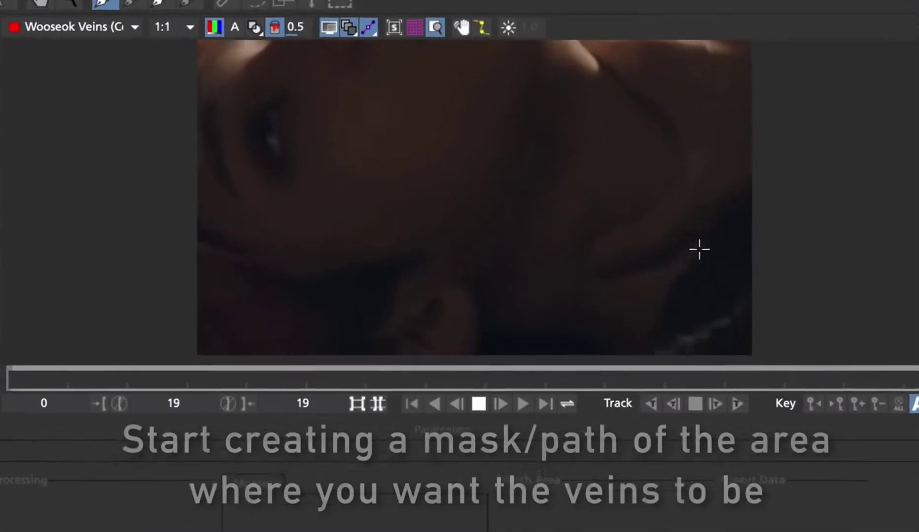
{"action": "left_click", "coordinate": [649, 213]}
{"action": "left_click", "coordinate": [684, 285]}
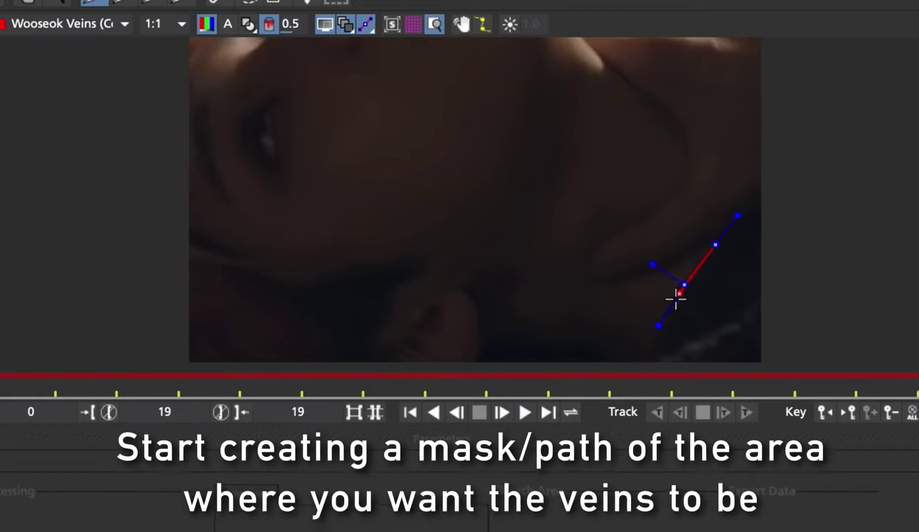
{"action": "left_click", "coordinate": [657, 338]}
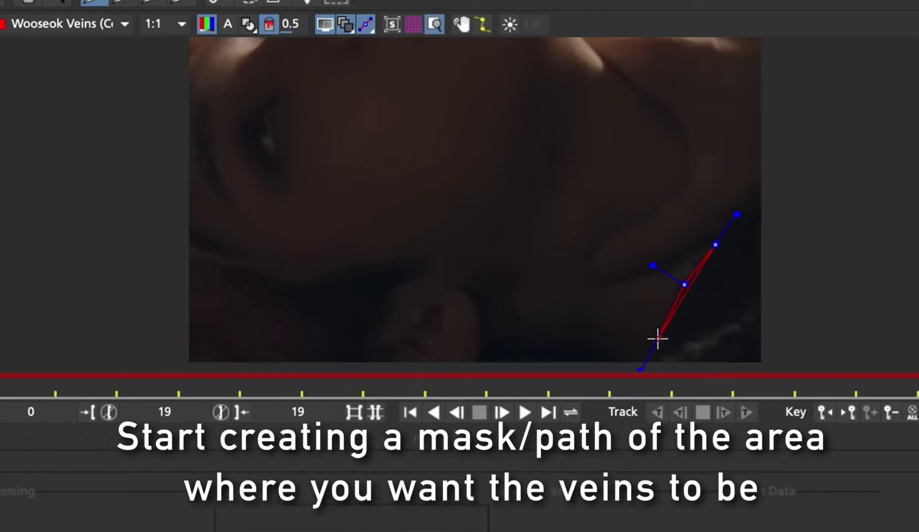
{"action": "left_click", "coordinate": [505, 319]}
{"action": "left_click_drag", "start_coordinate": [505, 320], "coordinate": [503, 325]}
{"action": "left_click", "coordinate": [478, 287]}
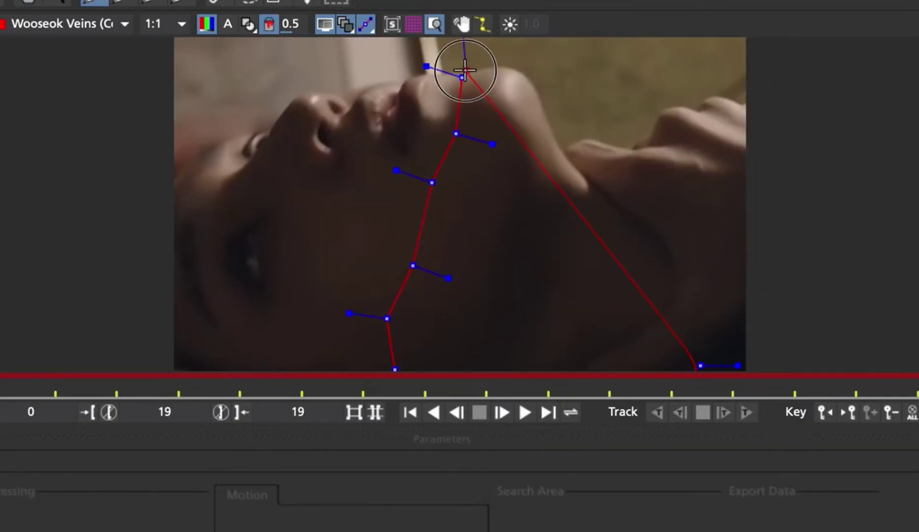
{"action": "left_click", "coordinate": [466, 70]}
{"action": "left_click", "coordinate": [496, 66]}
{"action": "left_click", "coordinate": [527, 71]}
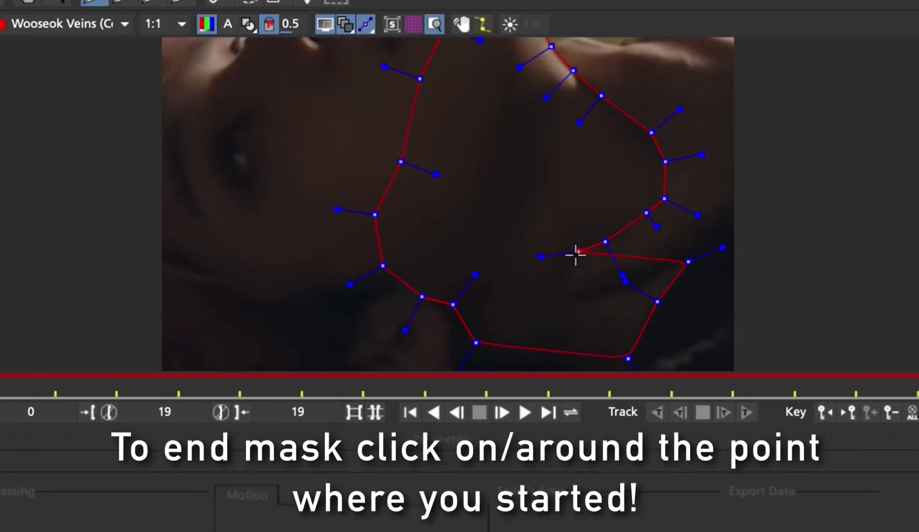
{"action": "left_click", "coordinate": [614, 293]}
{"action": "left_click", "coordinate": [654, 277]}
{"action": "left_click", "coordinate": [688, 262]}
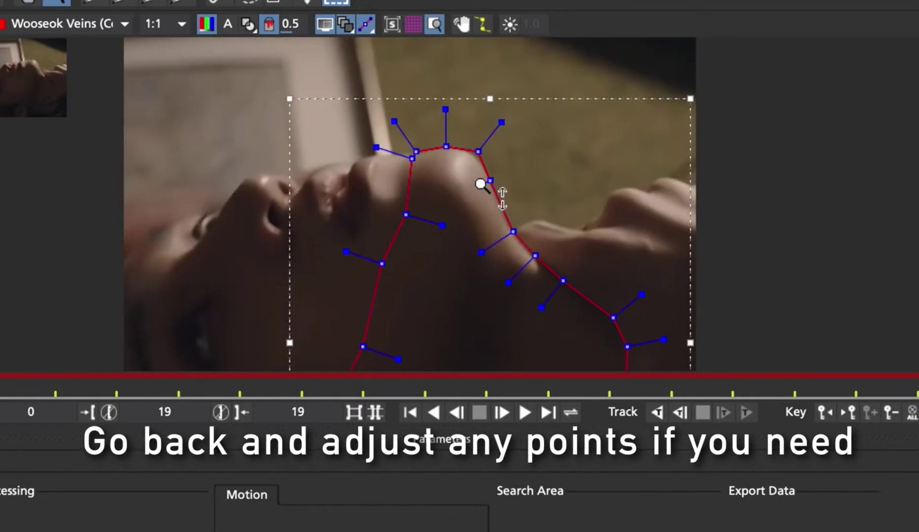
- Refine the top mask points, then scale the whole spline slightly outward
{"action": "left_click_drag", "start_coordinate": [506, 107], "coordinate": [506, 148]}
{"action": "left_click_drag", "start_coordinate": [394, 73], "coordinate": [399, 84]}
{"action": "left_click_drag", "start_coordinate": [324, 63], "coordinate": [348, 64]}
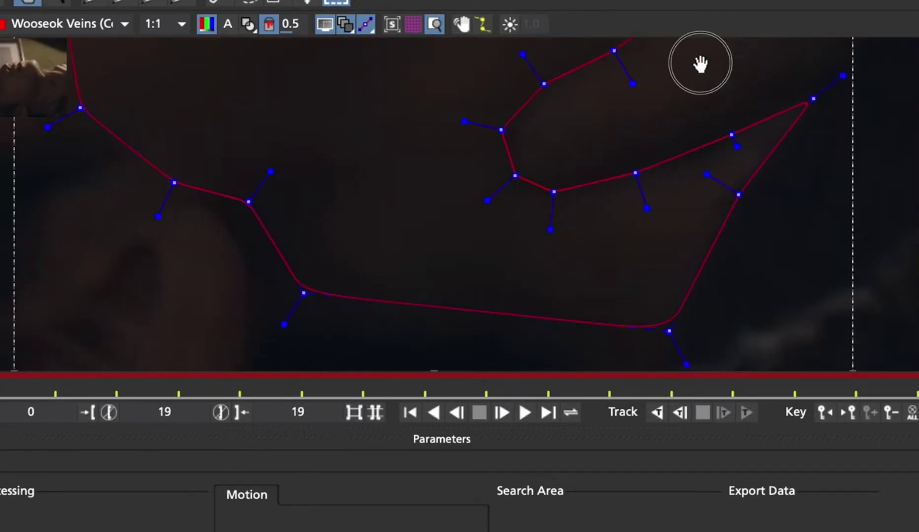
{"action": "left_click_drag", "start_coordinate": [699, 66], "coordinate": [574, 254]}
{"action": "mouse_move", "coordinate": [506, 146]}
{"action": "left_mouse_down"}
{"action": "mouse_move", "coordinate": [529, 160]}
{"action": "mouse_move", "coordinate": [564, 246]}
{"action": "mouse_move", "coordinate": [576, 203]}
{"action": "left_mouse_up"}
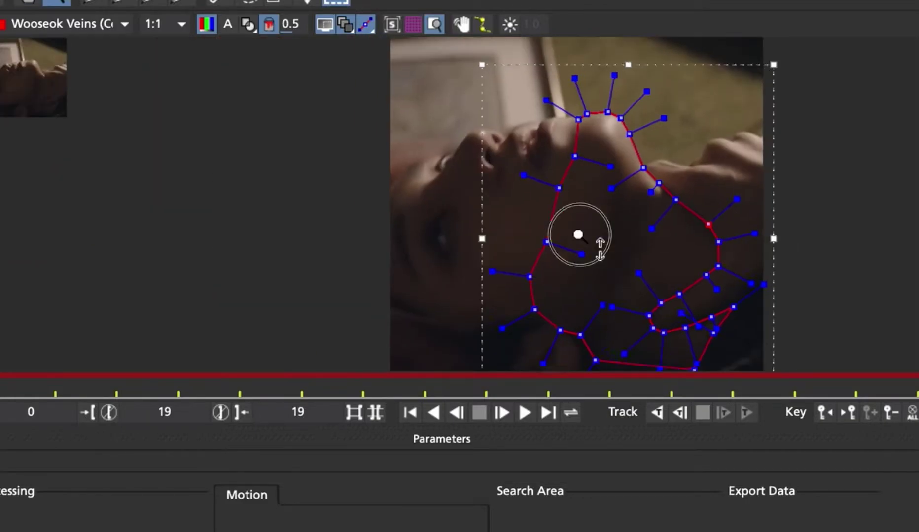
{"action": "mouse_move", "coordinate": [425, 51]}
{"action": "left_mouse_down"}
{"action": "mouse_move", "coordinate": [660, 355]}
{"action": "mouse_move", "coordinate": [673, 348]}
{"action": "left_mouse_up"}
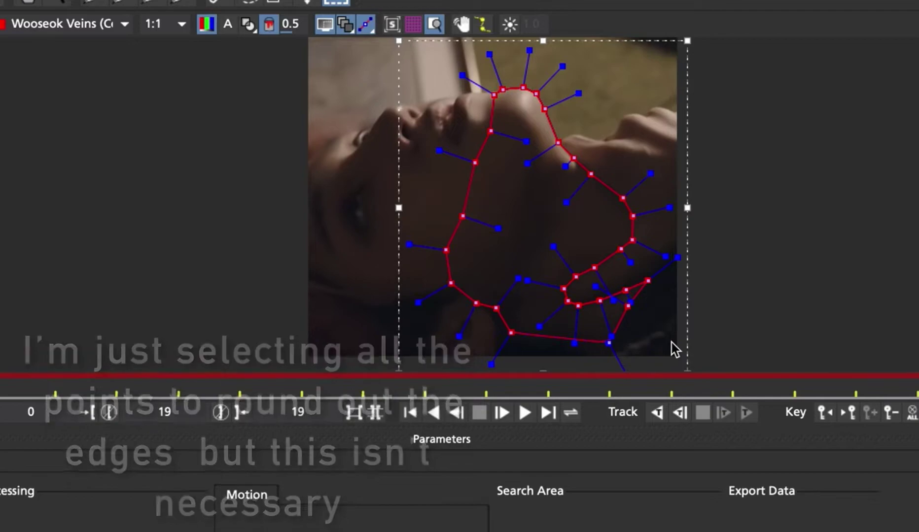
{"action": "left_click_drag", "start_coordinate": [535, 52], "coordinate": [531, 49]}
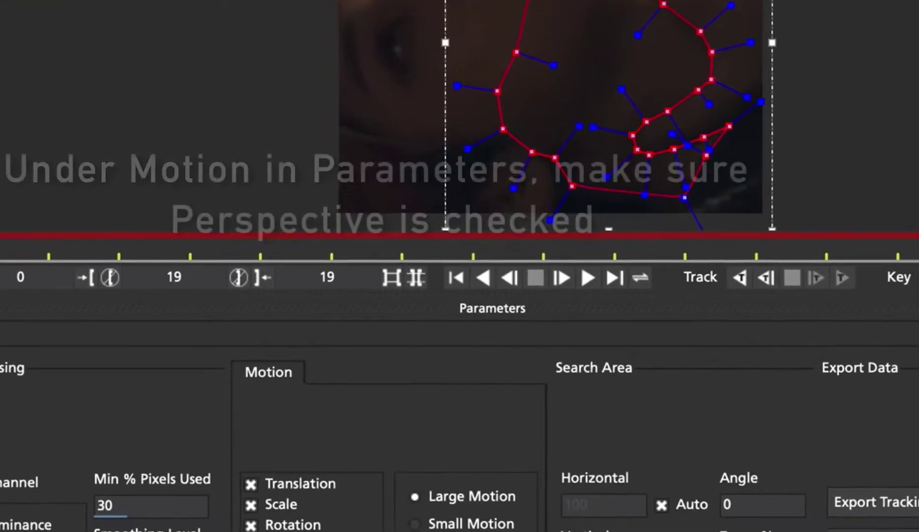
- Track the neck spline backwards through frames 19–0 with Perspective enabled, then return to frame 19
{"action": "left_click", "coordinate": [276, 430]}
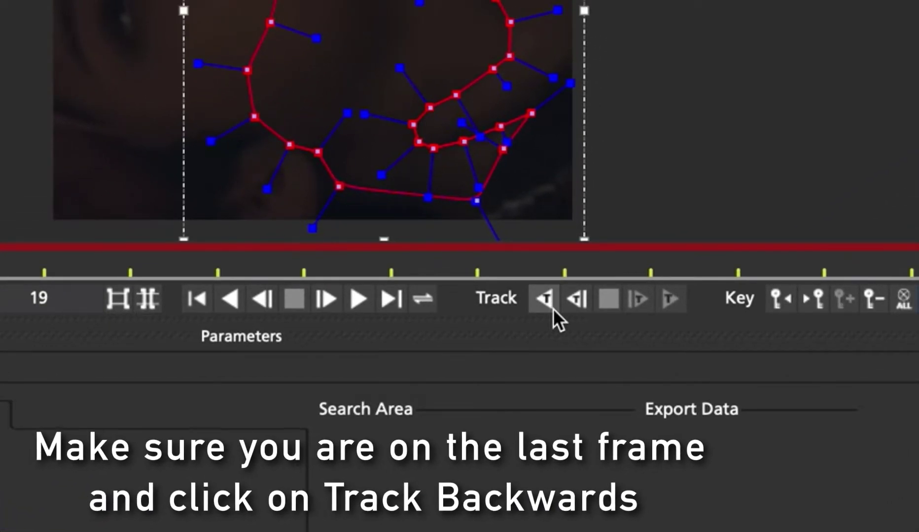
{"action": "left_click", "coordinate": [560, 297]}
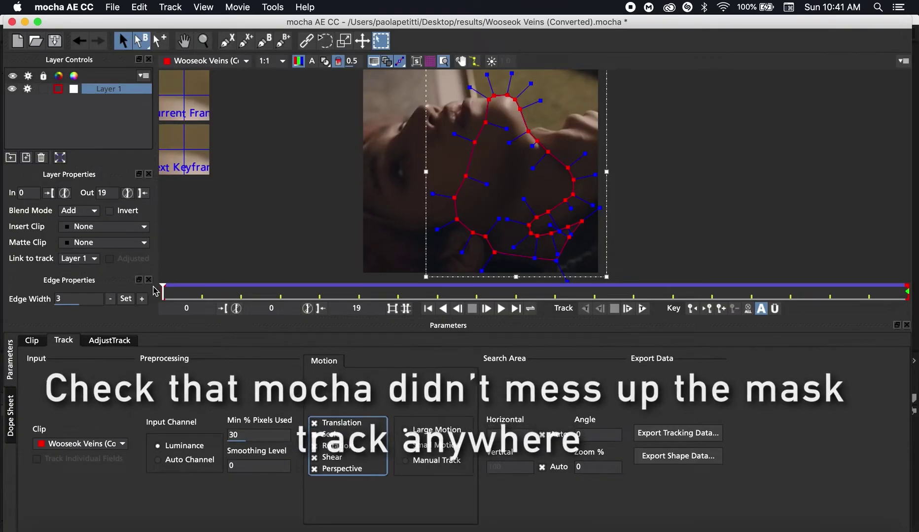
{"action": "mouse_move", "coordinate": [164, 296]}
{"action": "left_mouse_down"}
{"action": "mouse_move", "coordinate": [913, 316]}
{"action": "mouse_move", "coordinate": [145, 250]}
{"action": "left_mouse_up"}
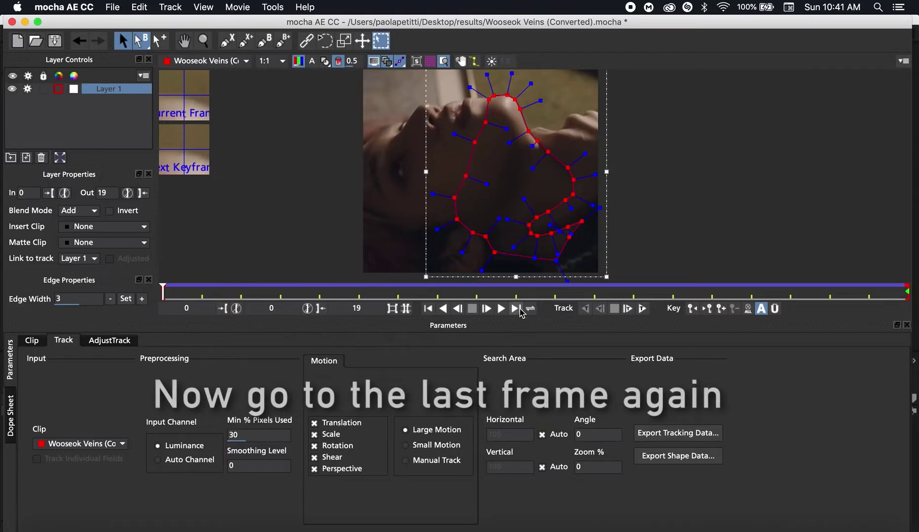
{"action": "left_click", "coordinate": [517, 309]}
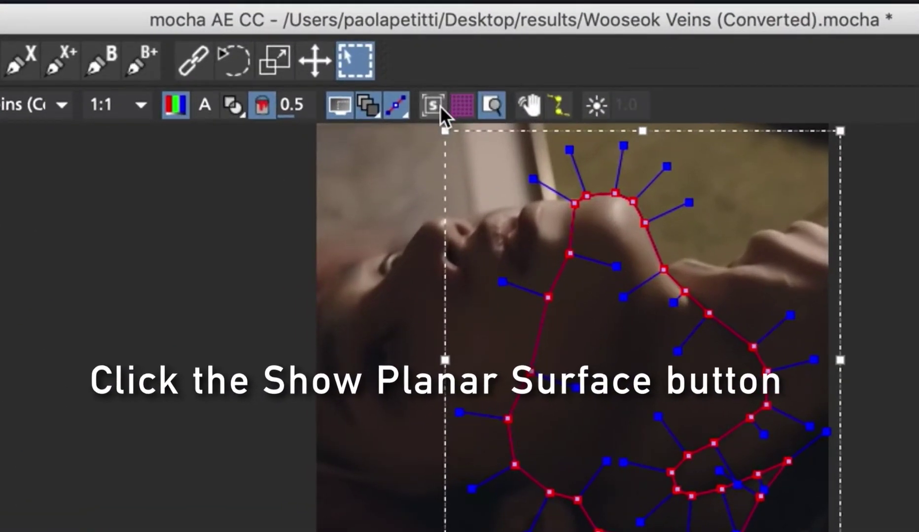
- Push the planar surface to the frame corners and copy After Effects Corner Pin data to the clipboard
{"action": "left_click", "coordinate": [440, 106]}
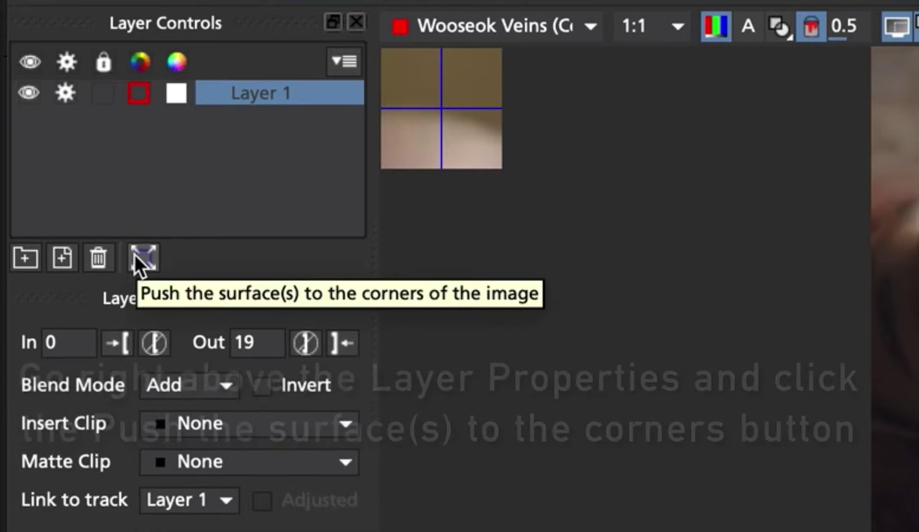
{"action": "left_click", "coordinate": [134, 254]}
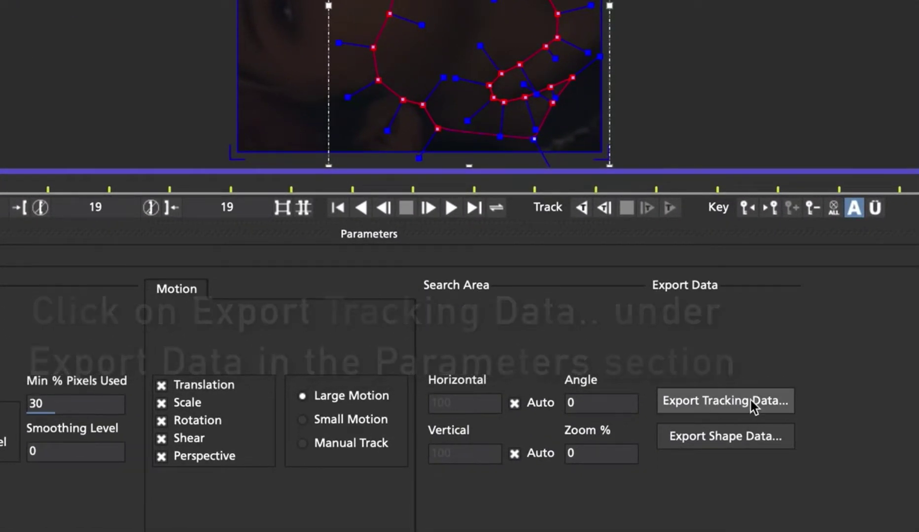
{"action": "left_click", "coordinate": [751, 401]}
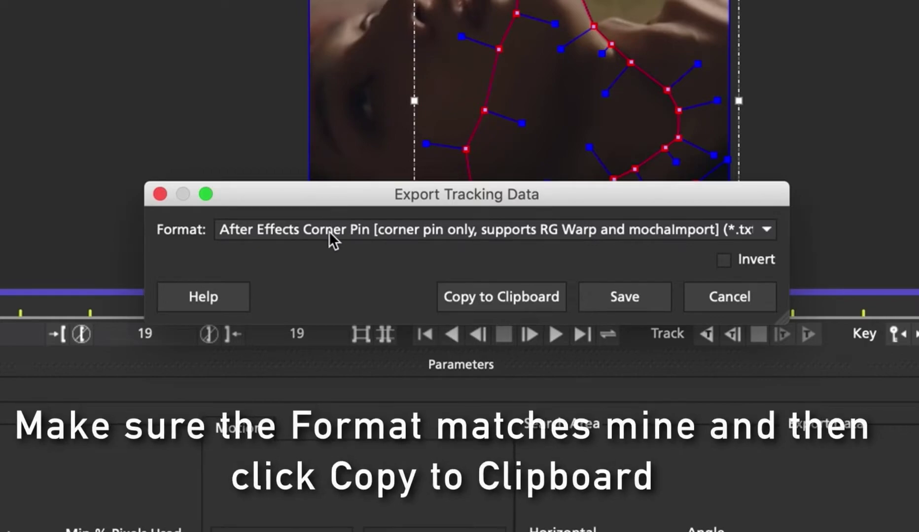
{"action": "left_click", "coordinate": [329, 231]}
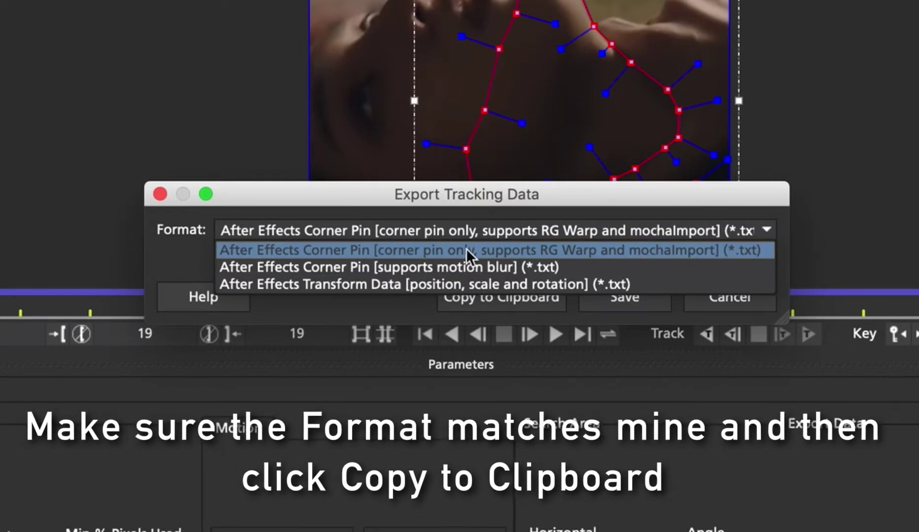
{"action": "left_click", "coordinate": [578, 250]}
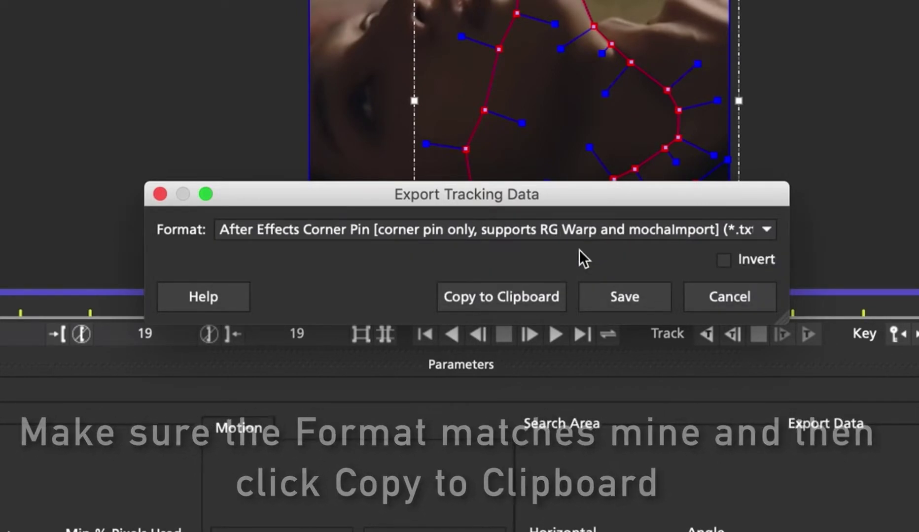
{"action": "left_click", "coordinate": [488, 298]}
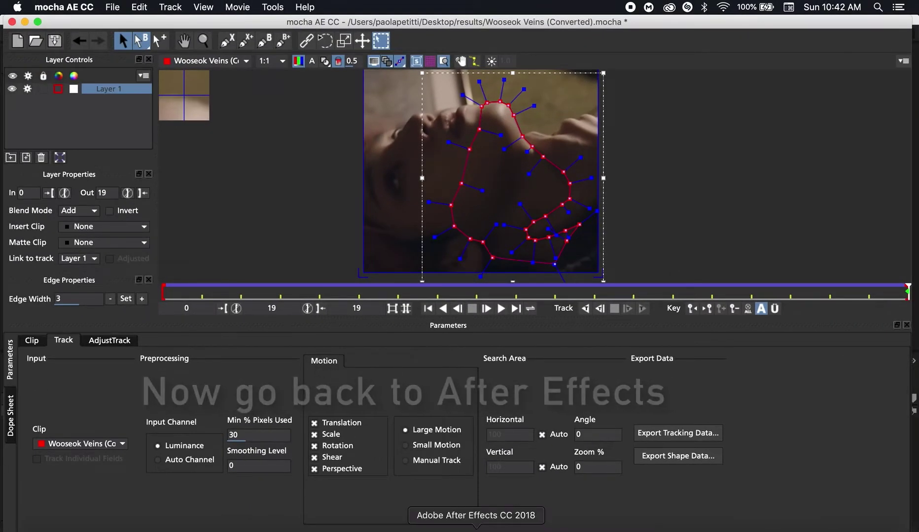
{"action": "left_click", "coordinate": [475, 529]}
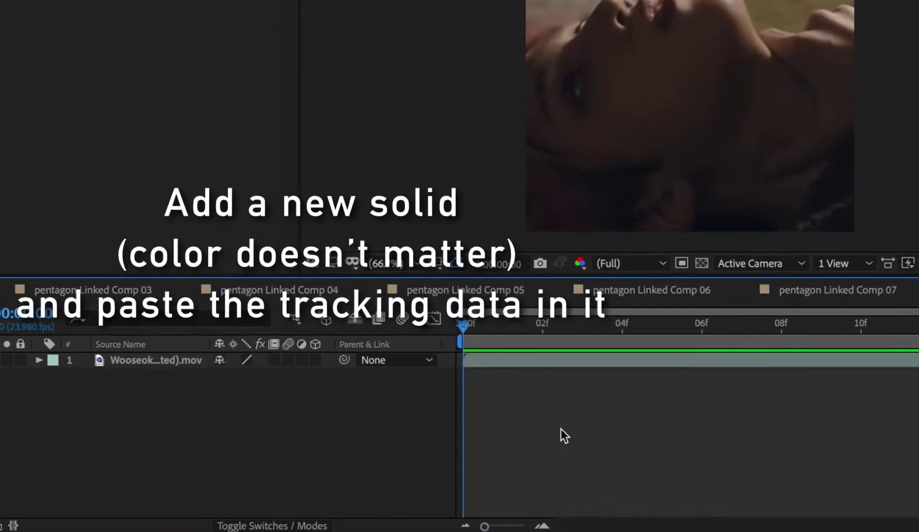
- Create a new solid layer named 'Tracking Data'
{"action": "right_click", "coordinate": [319, 417]}
{"action": "mouse_move", "coordinate": [404, 340]}
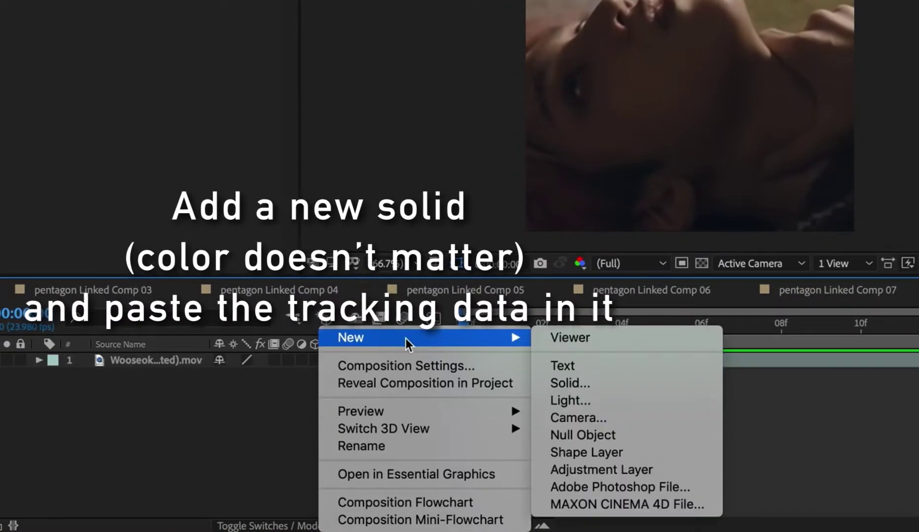
{"action": "left_click", "coordinate": [594, 386]}
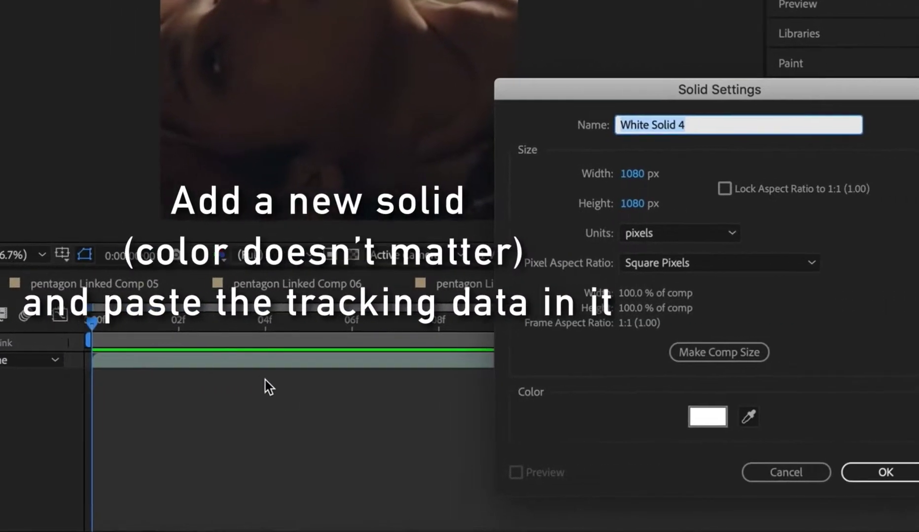
{"action": "type", "text": "Tracking Data"}
{"action": "key", "text": "Return"}
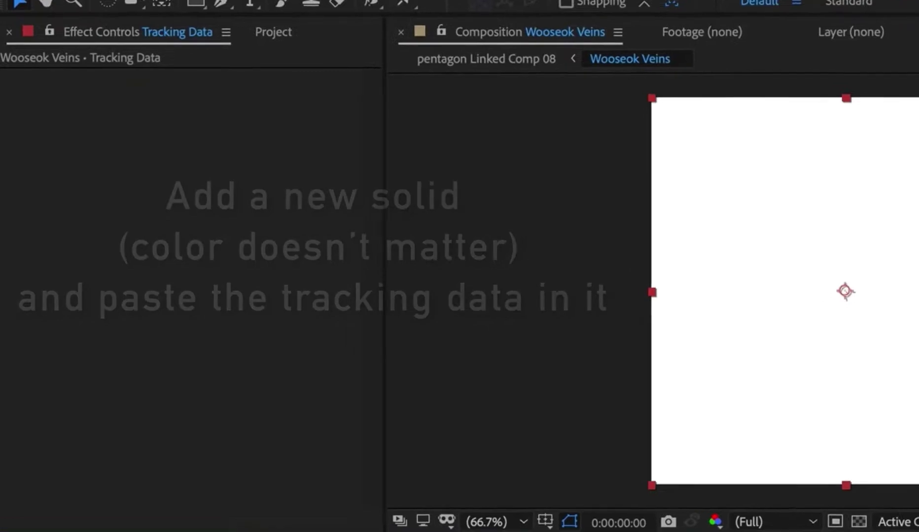
- Paste the mocha Corner Pin tracking onto the Tracking Data solid and hide it
{"action": "key", "text": "super+v"}
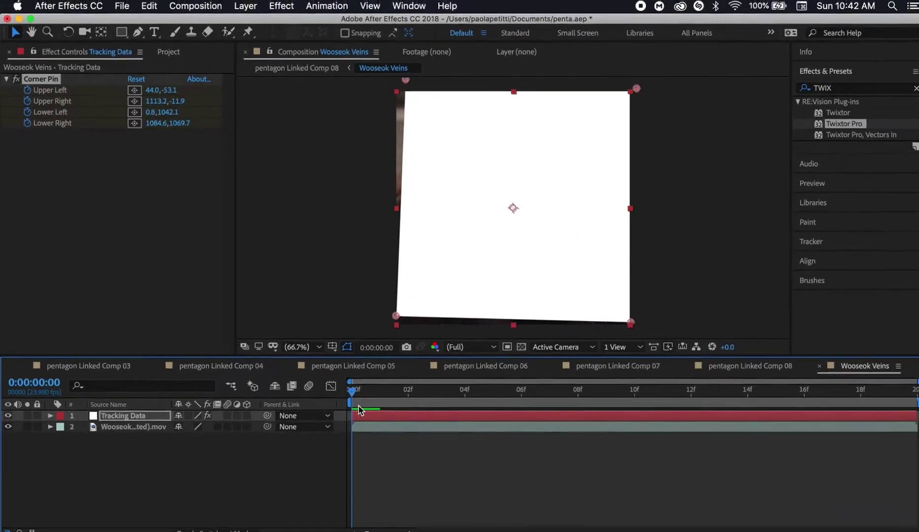
{"action": "left_click", "coordinate": [369, 391]}
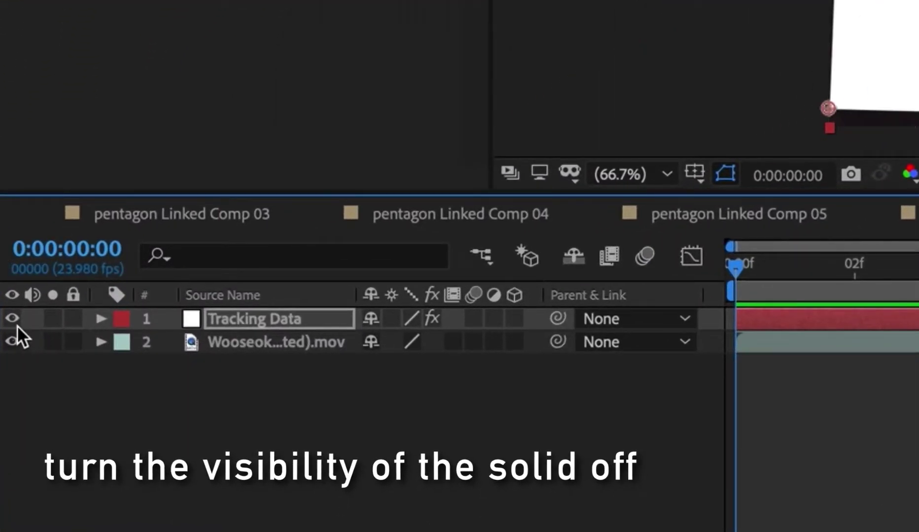
{"action": "left_click", "coordinate": [16, 322]}
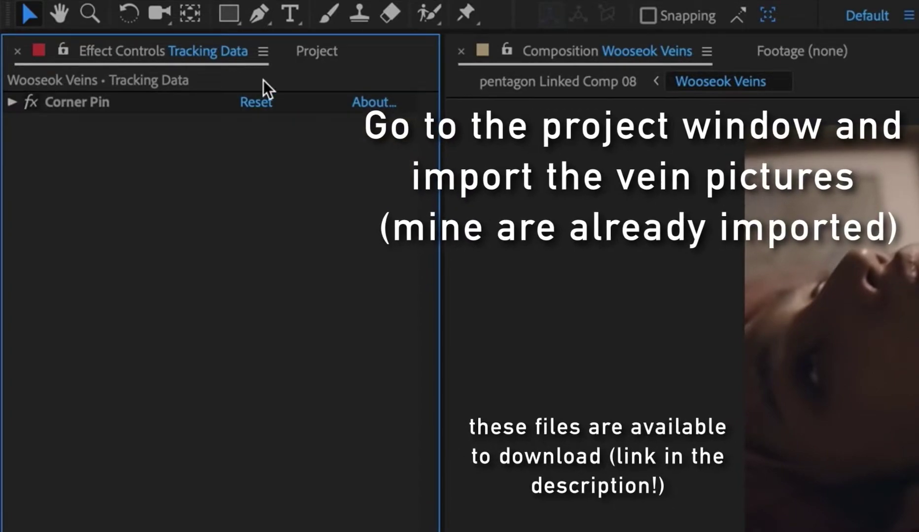
- Expand the VEINS folder in the Project panel and preview Veins-1, Veins-2 and Veins-3
{"action": "left_click", "coordinate": [320, 52]}
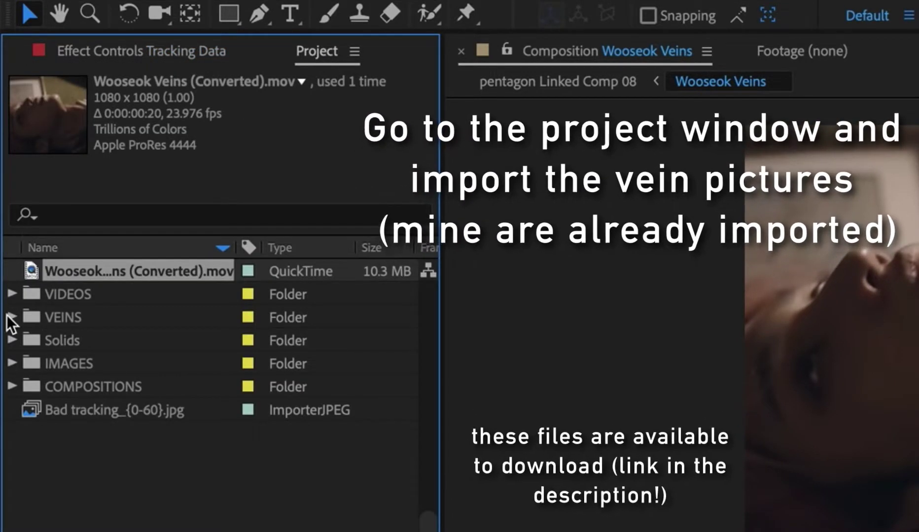
{"action": "left_click", "coordinate": [12, 318]}
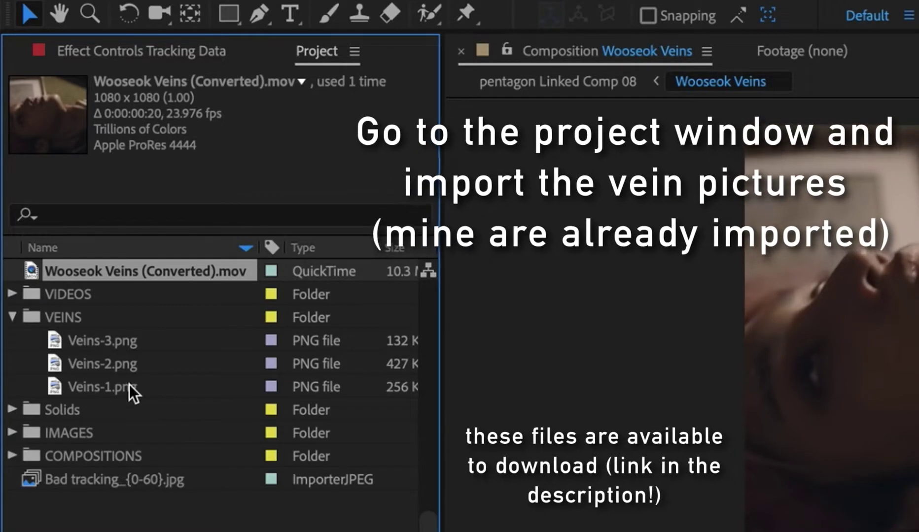
{"action": "left_click", "coordinate": [130, 385]}
{"action": "left_click", "coordinate": [136, 365]}
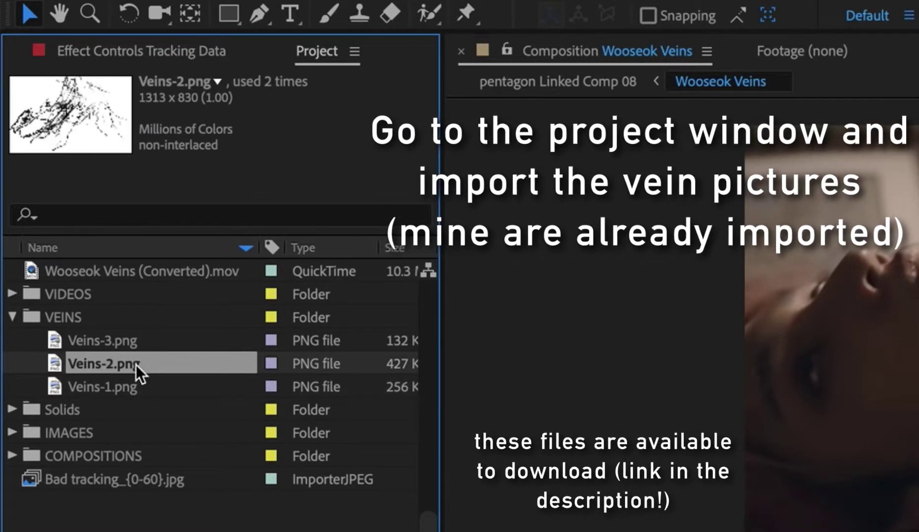
{"action": "left_click", "coordinate": [135, 345]}
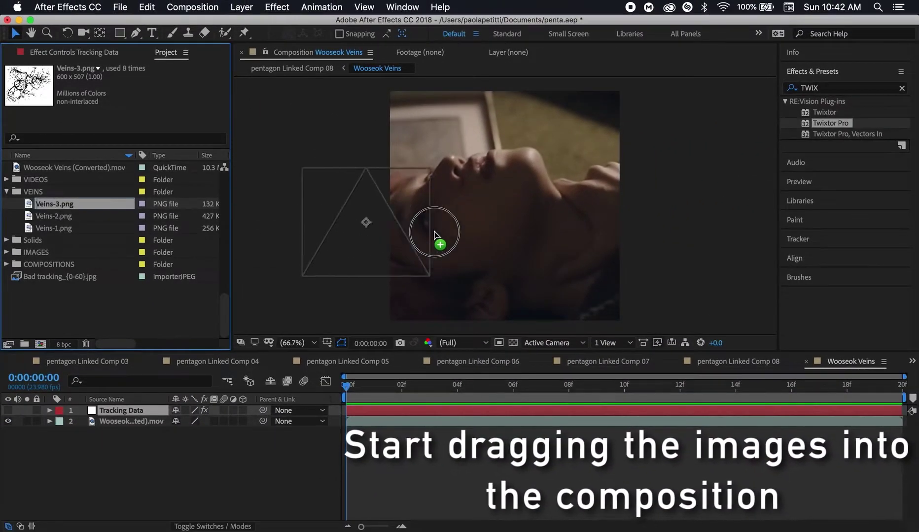
- Add Veins-3.png in Multiply mode, rotate it onto the neck, then add Veins-1.png
{"action": "left_click_drag", "start_coordinate": [434, 236], "coordinate": [520, 256]}
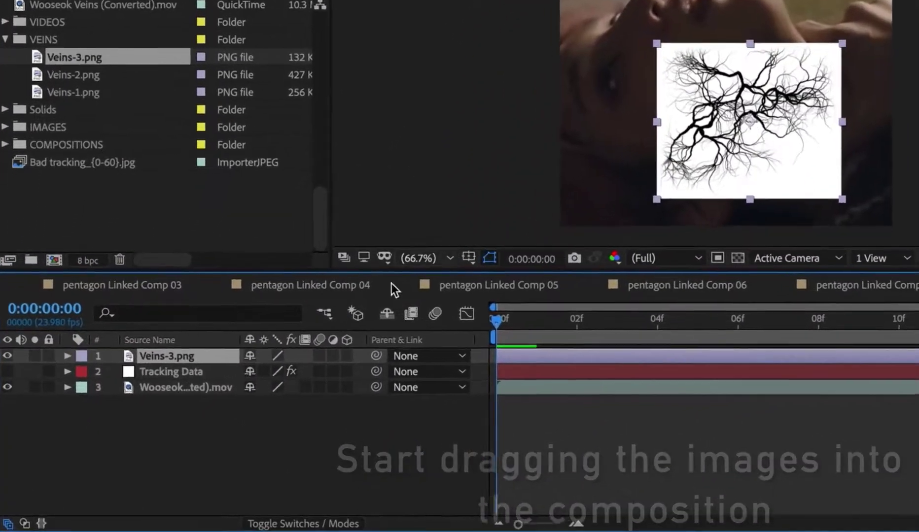
{"action": "left_click", "coordinate": [293, 523]}
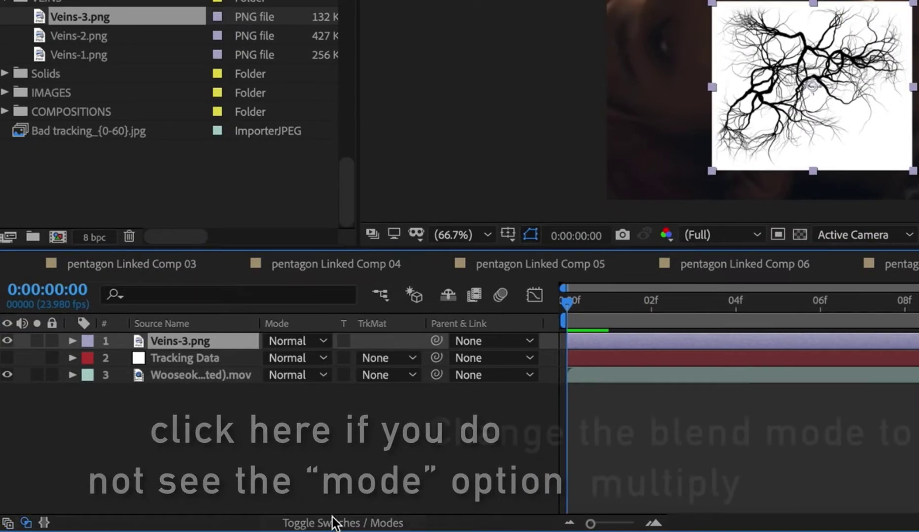
{"action": "left_click", "coordinate": [299, 343]}
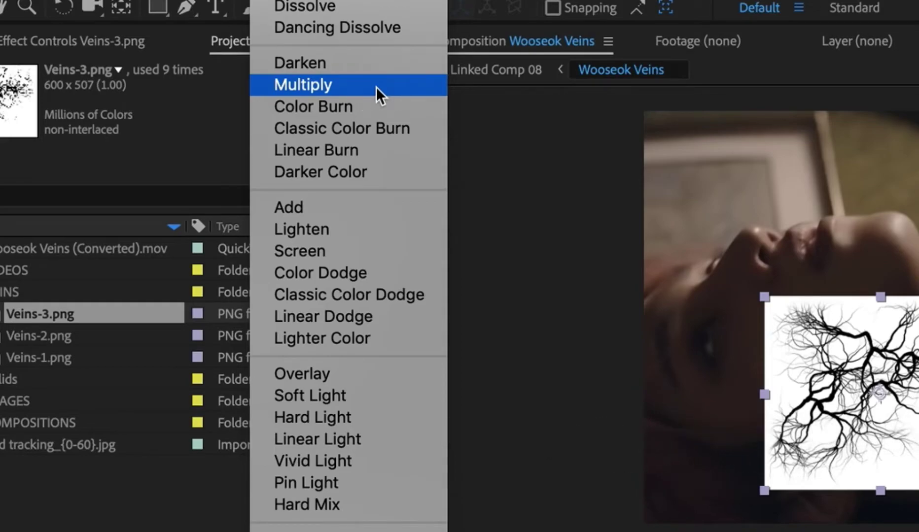
{"action": "left_click", "coordinate": [376, 87]}
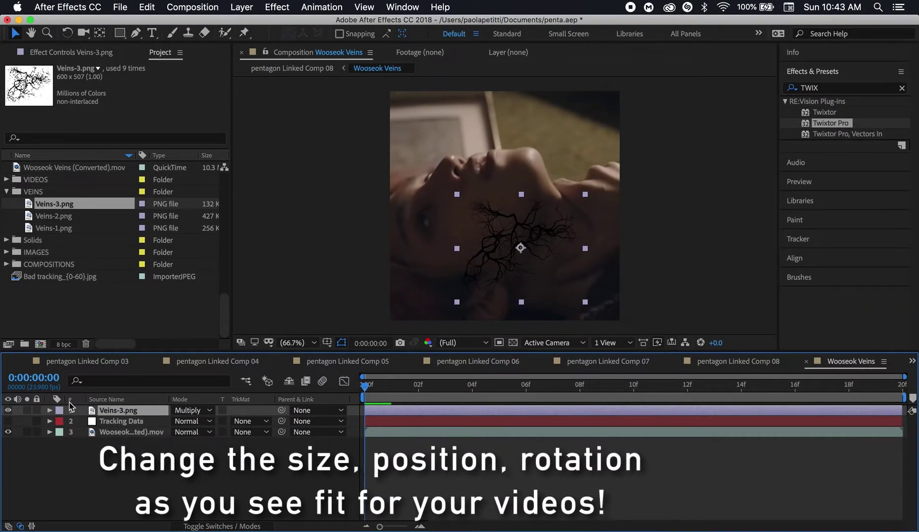
{"action": "key", "text": "r"}
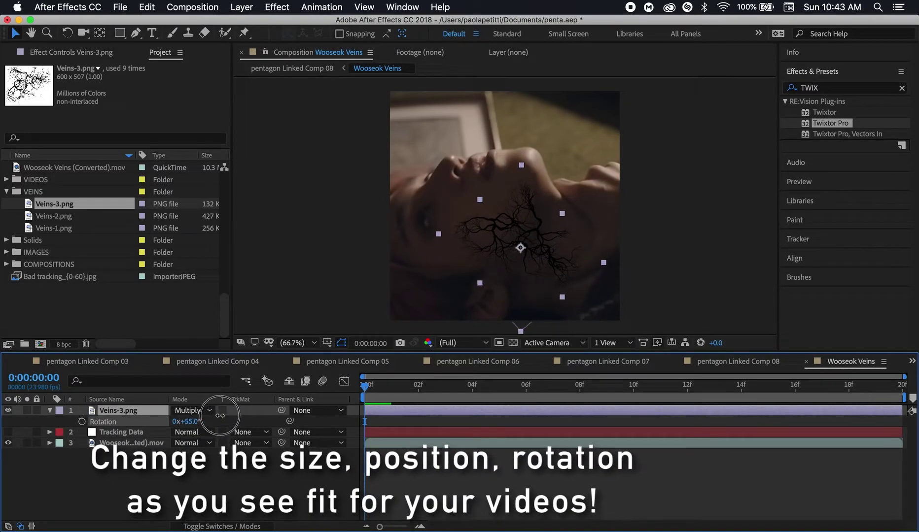
{"action": "left_click_drag", "start_coordinate": [224, 414], "coordinate": [228, 412]}
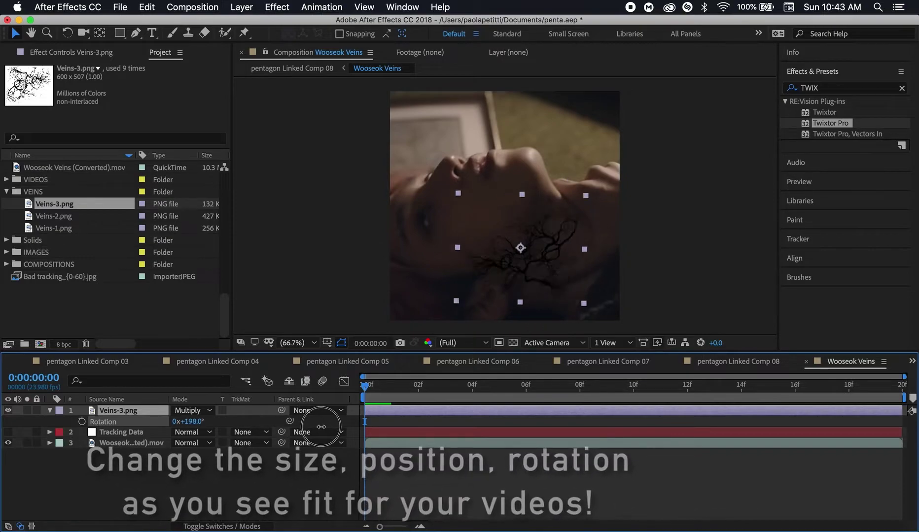
{"action": "left_click", "coordinate": [895, 394]}
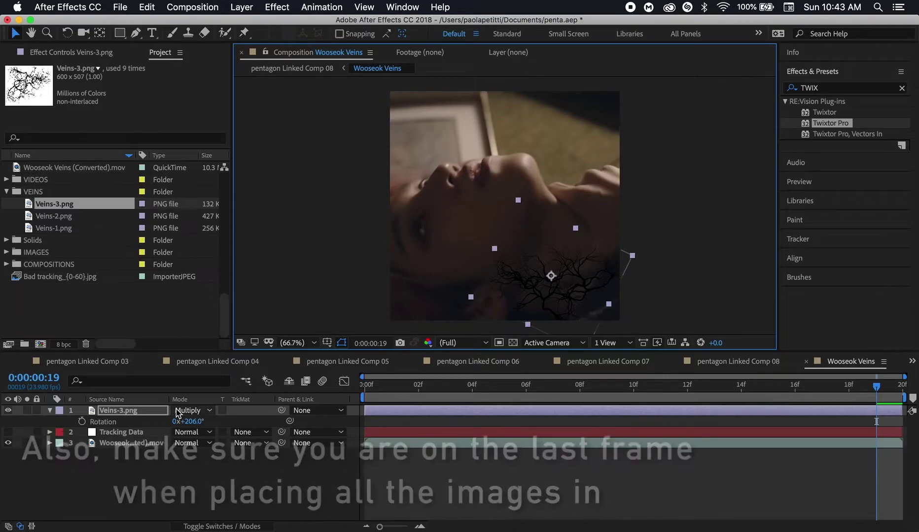
{"action": "left_click_drag", "start_coordinate": [54, 228], "coordinate": [220, 416]}
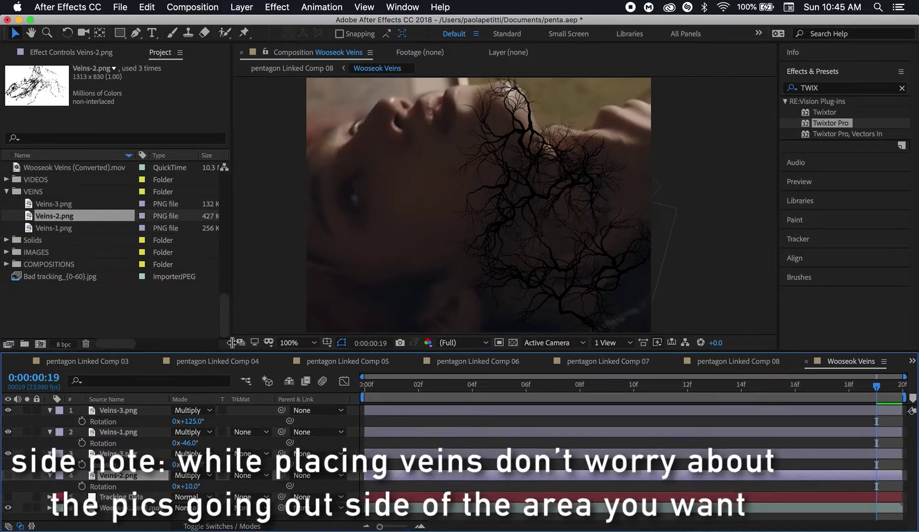
- Reposition the veins on the neck and apply Fast Box Blur (radius 2.0) to a veins layer
{"action": "left_click_drag", "start_coordinate": [584, 211], "coordinate": [617, 167]}
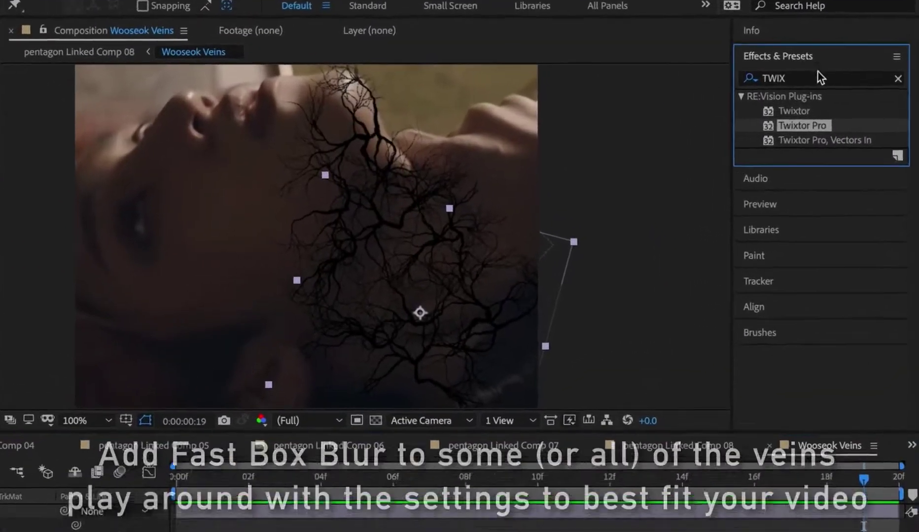
{"action": "left_click", "coordinate": [791, 88]}
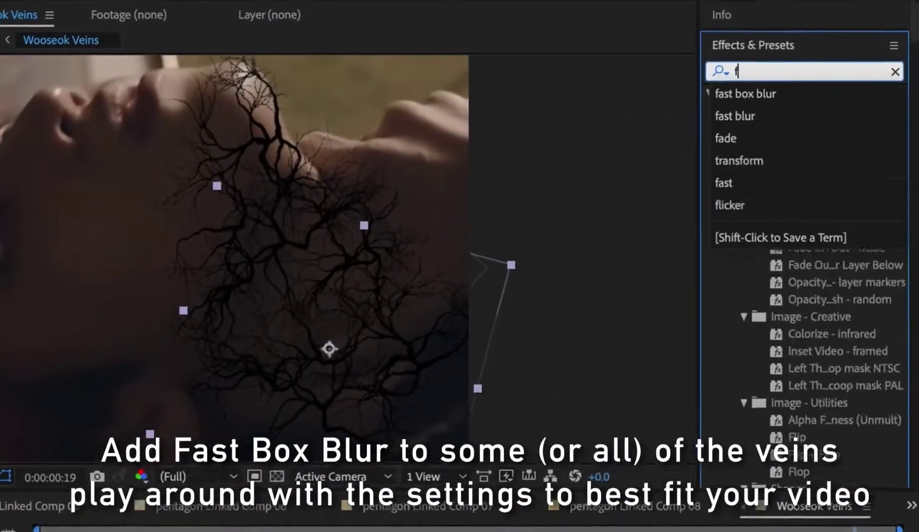
{"action": "type", "text": "fast box"}
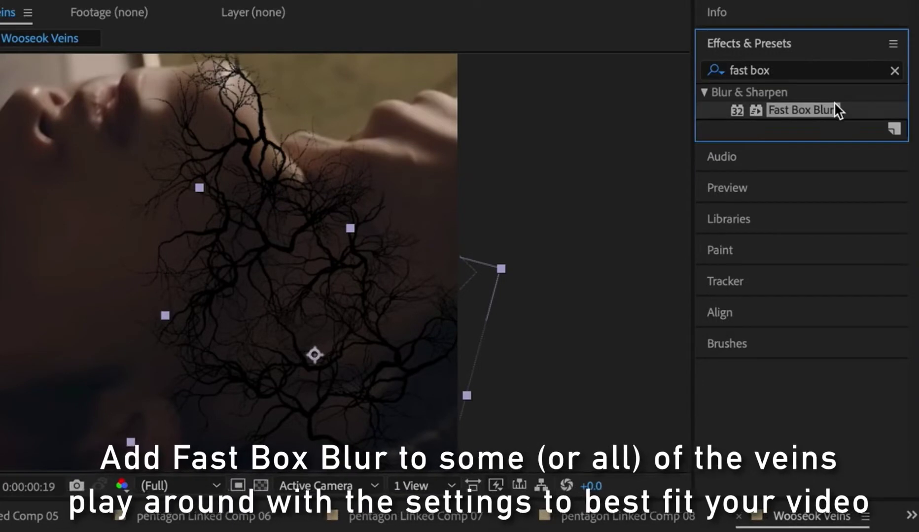
{"action": "left_click_drag", "start_coordinate": [800, 110], "coordinate": [314, 354]}
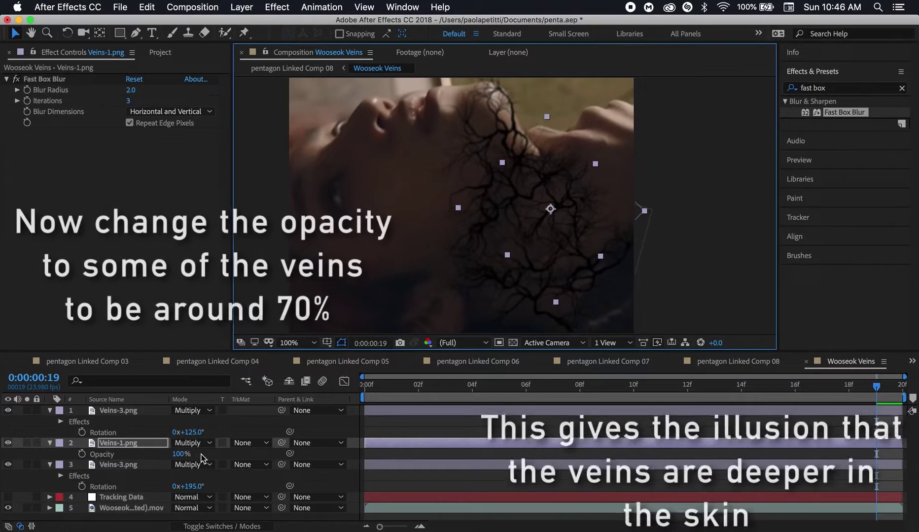
- Lower two vein layers' opacity to about 70% and 72%
{"action": "mouse_move", "coordinate": [181, 454]}
{"action": "left_mouse_down"}
{"action": "mouse_move", "coordinate": [162, 460]}
{"action": "mouse_move", "coordinate": [176, 454]}
{"action": "left_mouse_up"}
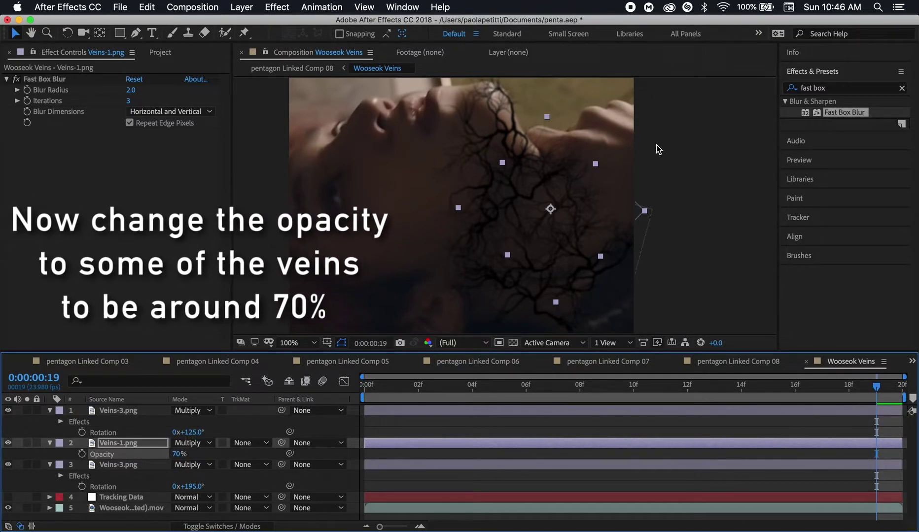
{"action": "scroll", "coordinate": [657, 150], "scroll_direction": "down", "scroll_amount": 2}
{"action": "left_click", "coordinate": [761, 425]}
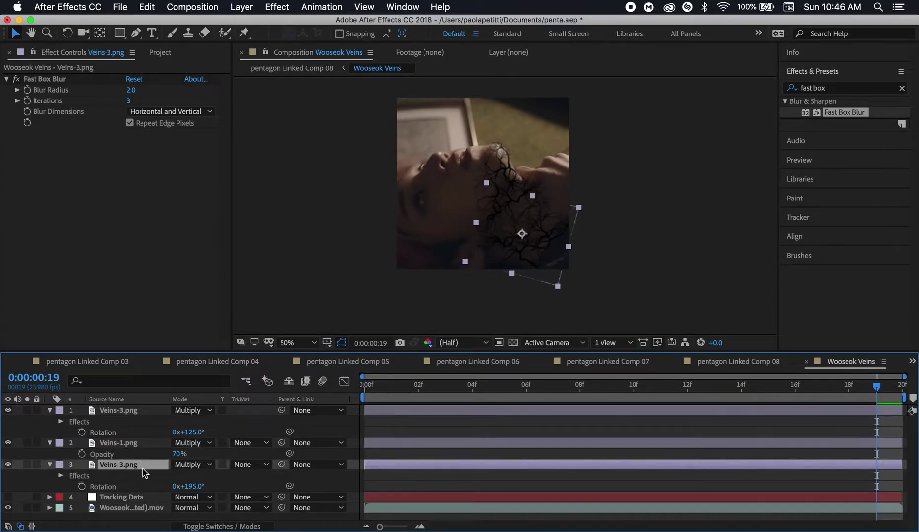
{"action": "key", "text": "t"}
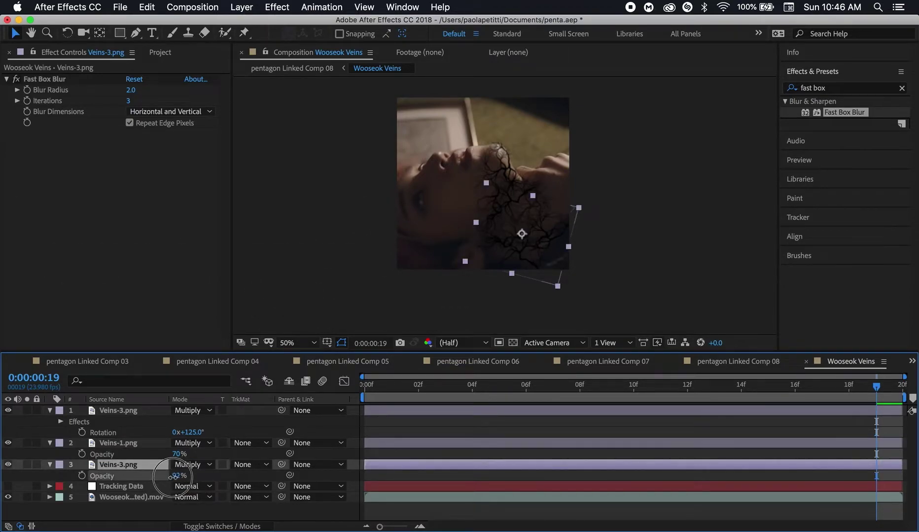
{"action": "key", "text": "slash"}
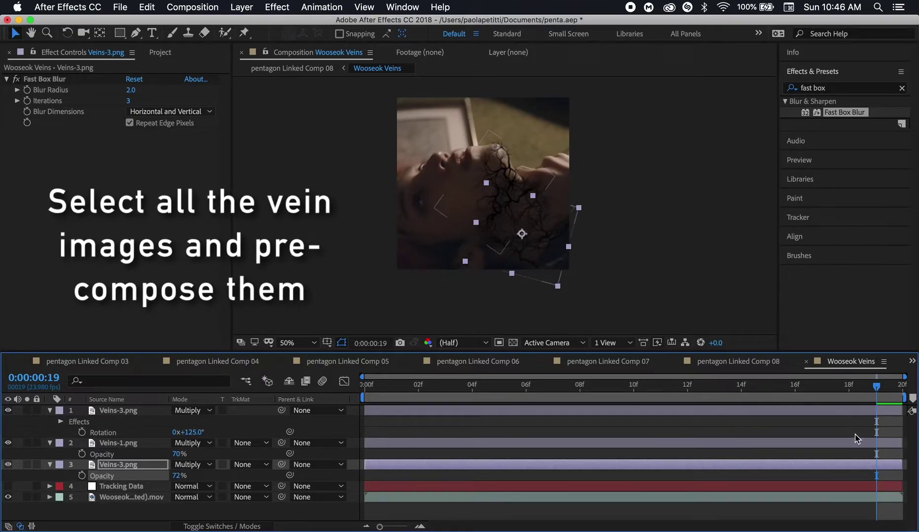
- Pre-compose the three vein layers as 'Veins Woos' and open the new composition
{"action": "left_click", "coordinate": [853, 413], "text": "shift"}
{"action": "key", "text": "super+shift+c"}
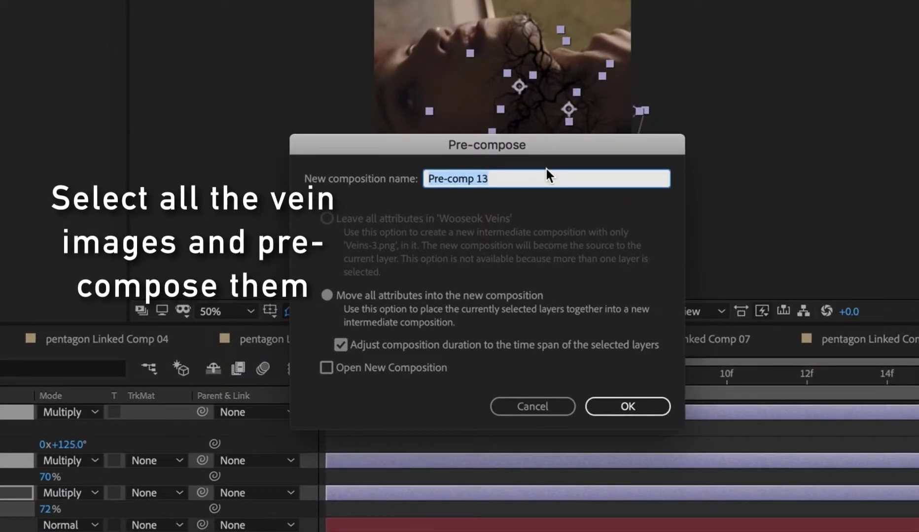
{"action": "type", "text": "Veins Woos"}
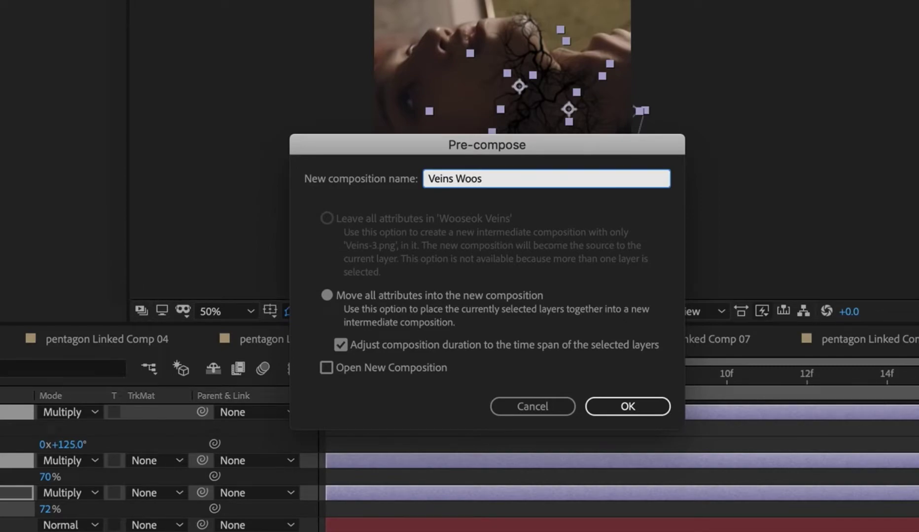
{"action": "left_click", "coordinate": [628, 406]}
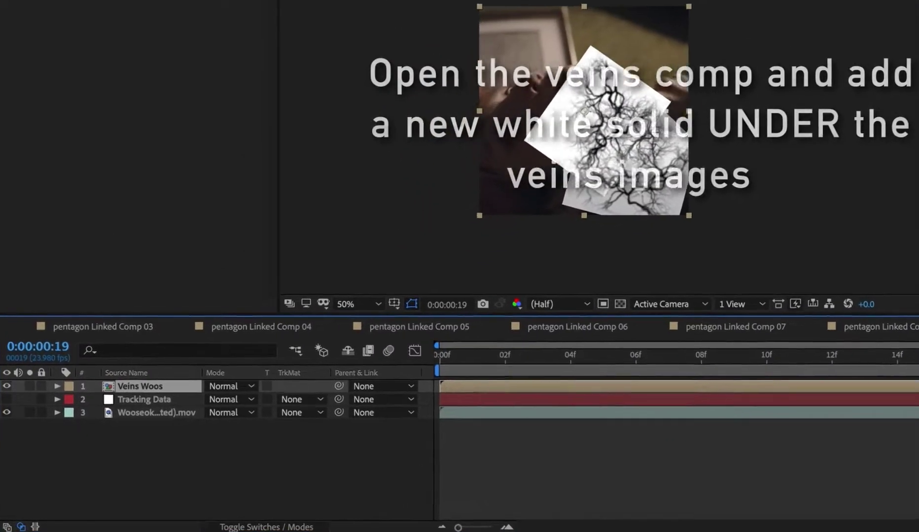
{"action": "double_click", "coordinate": [143, 387]}
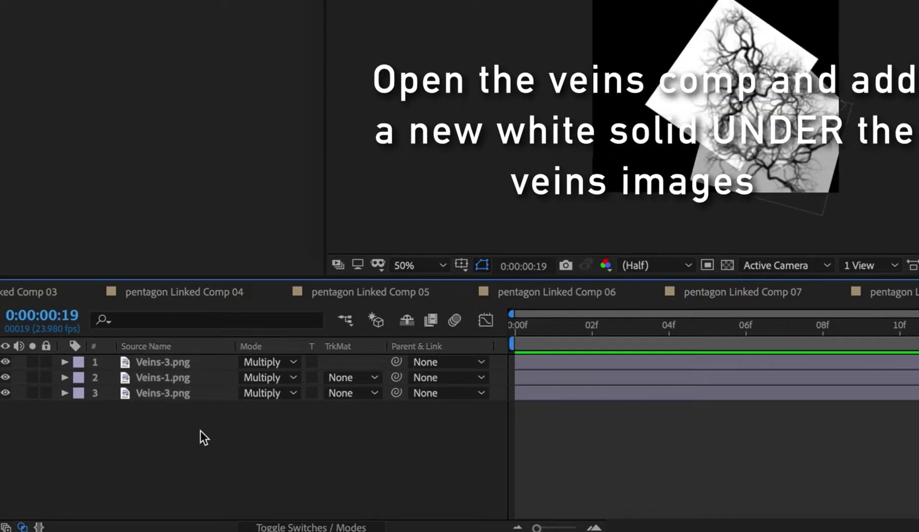
- Create a pure white (FFFFFF) solid and move it beneath the vein layers in Veins Woos
{"action": "right_click", "coordinate": [200, 430]}
{"action": "mouse_move", "coordinate": [272, 340]}
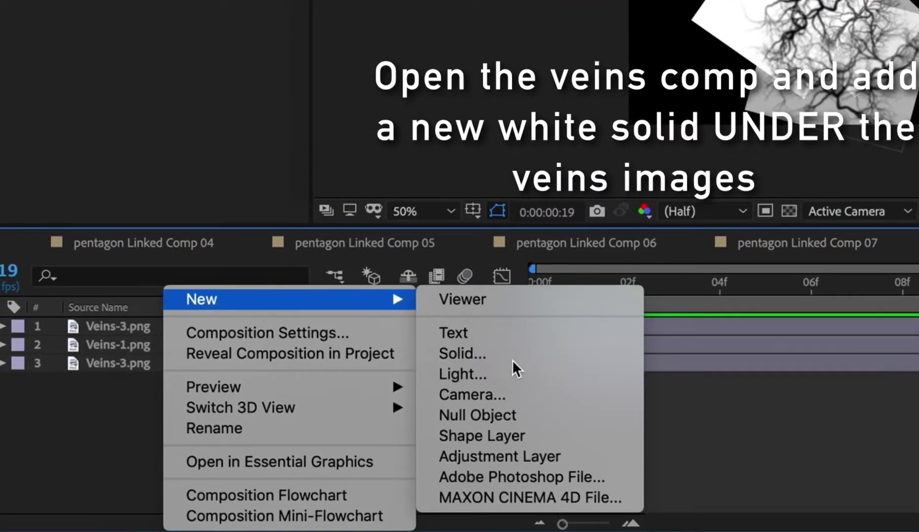
{"action": "left_click", "coordinate": [512, 359]}
{"action": "left_click", "coordinate": [740, 447]}
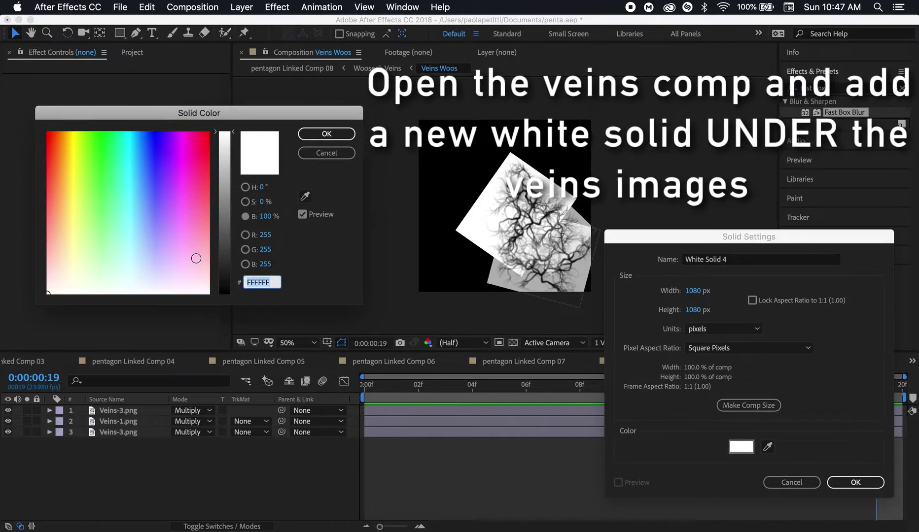
{"action": "left_click", "coordinate": [245, 186]}
{"action": "left_click", "coordinate": [78, 141]}
{"action": "left_click", "coordinate": [48, 132]}
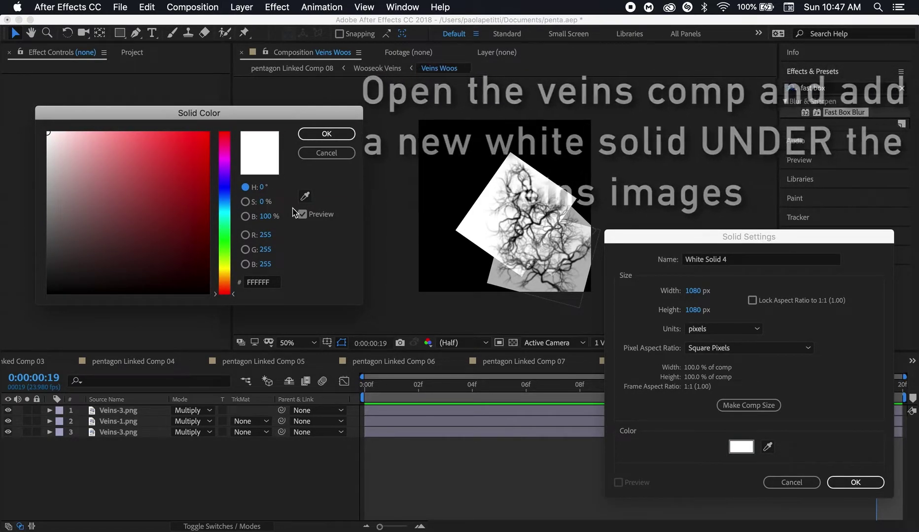
{"action": "left_click", "coordinate": [325, 134]}
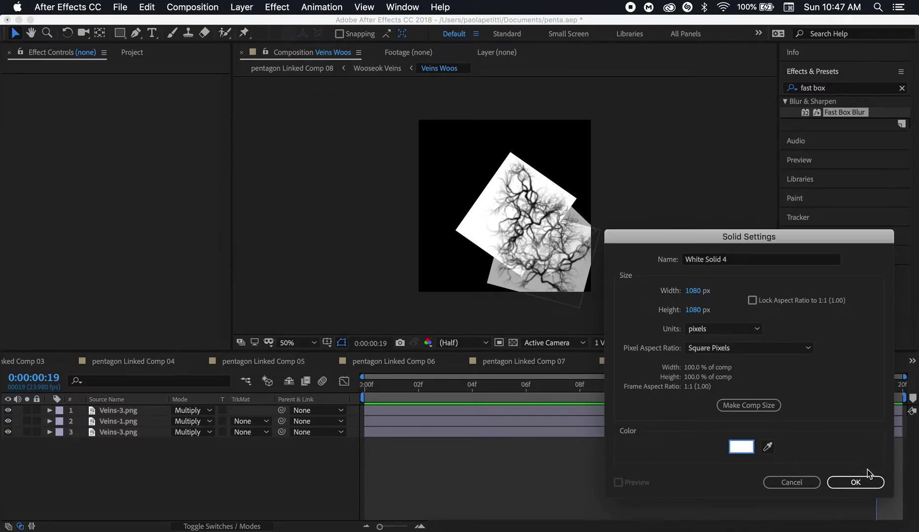
{"action": "left_click", "coordinate": [876, 485]}
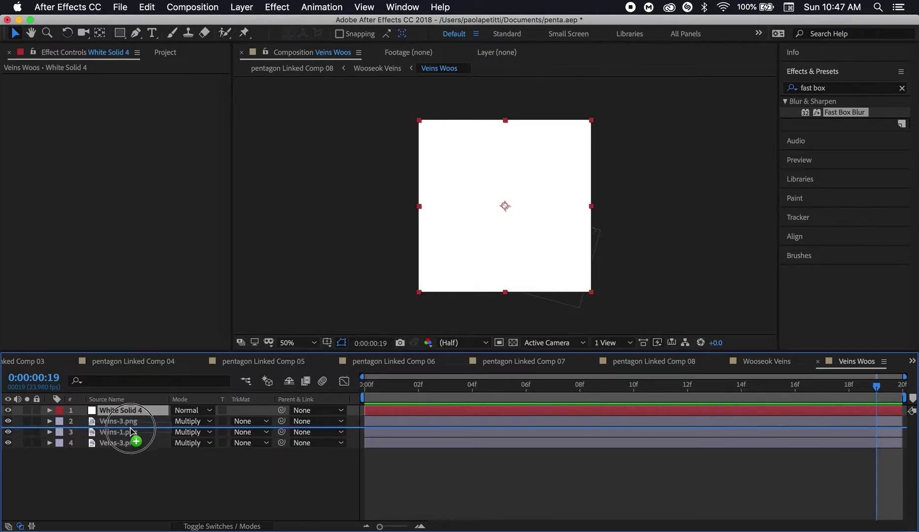
{"action": "left_click_drag", "start_coordinate": [131, 454], "coordinate": [132, 455]}
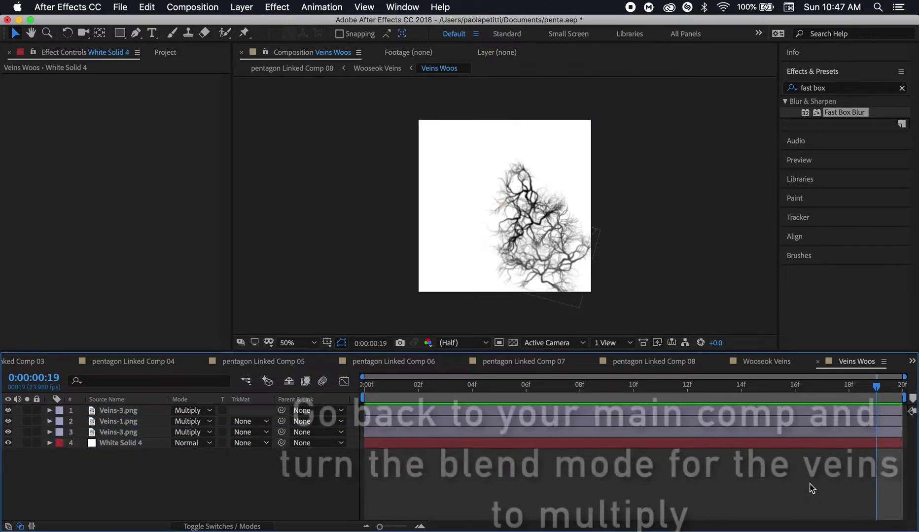
{"action": "left_click", "coordinate": [784, 363]}
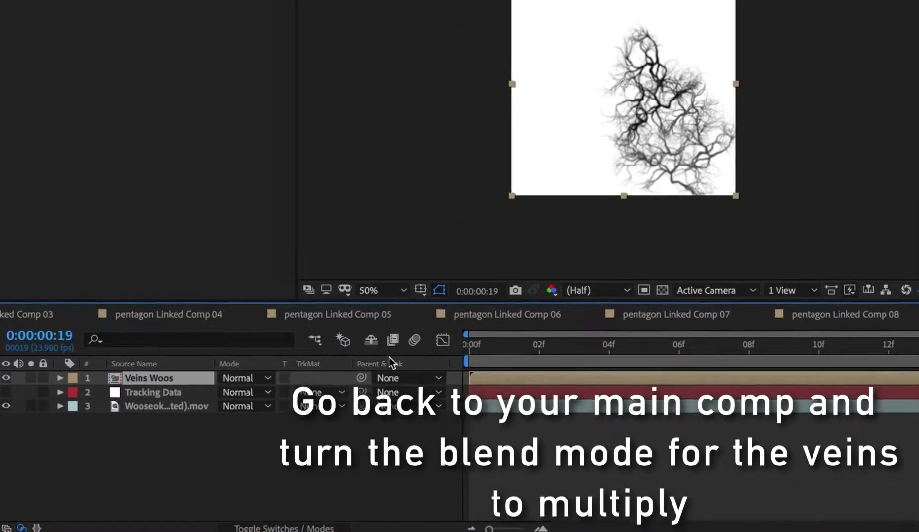
- Set the Veins Woos layer to Multiply, select the Pen tool, and hide the layer
{"action": "left_click", "coordinate": [217, 396]}
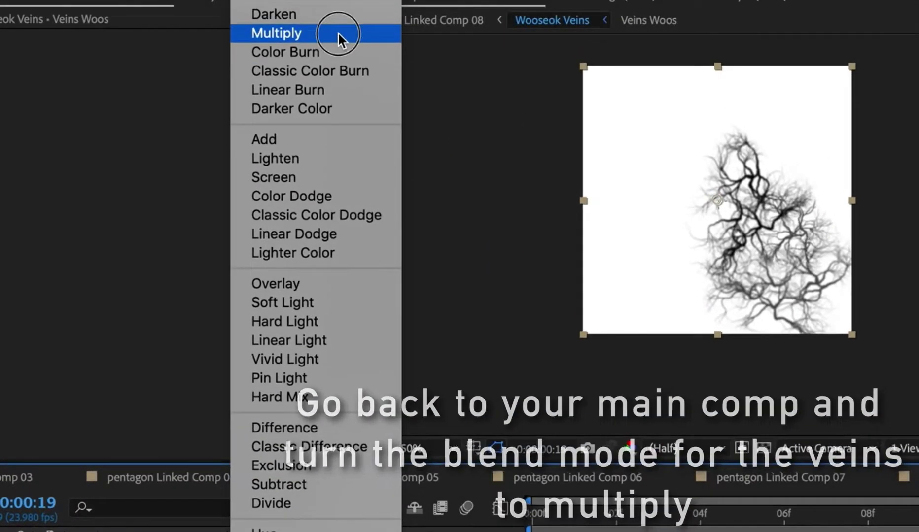
{"action": "left_click", "coordinate": [338, 32]}
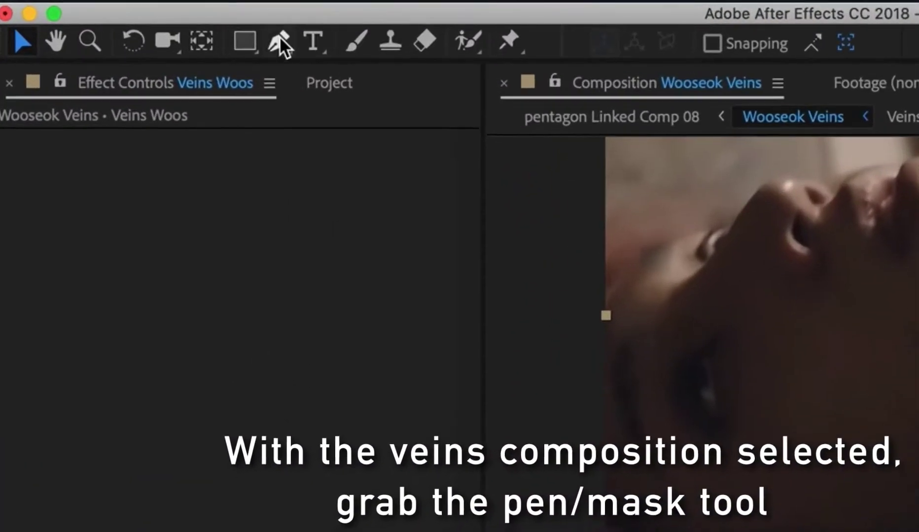
{"action": "left_click", "coordinate": [280, 39]}
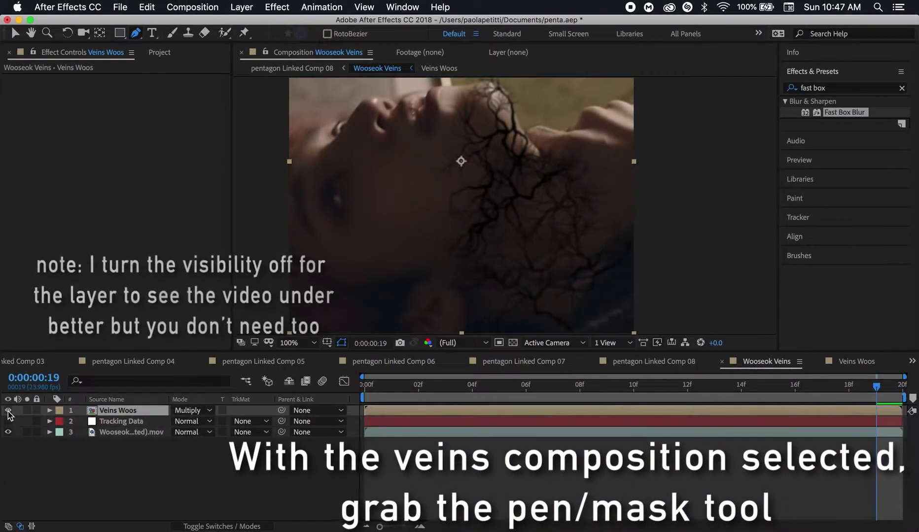
{"action": "left_click", "coordinate": [8, 410]}
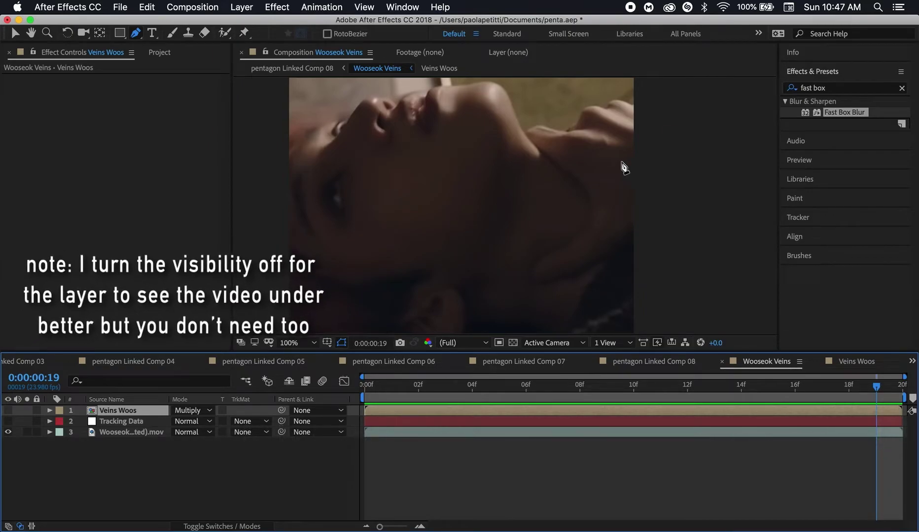
{"action": "scroll", "coordinate": [614, 226], "scroll_direction": "up", "scroll_amount": 2}
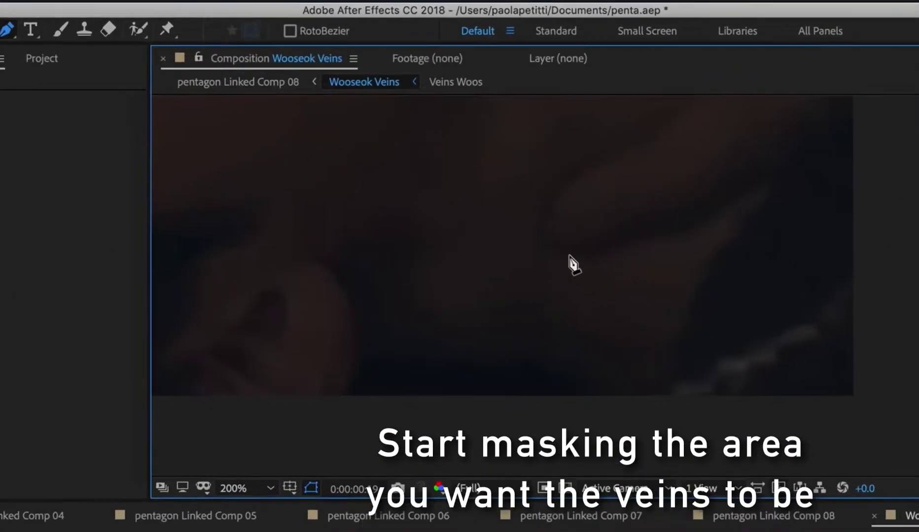
- Draw a Pen mask around the neck on Veins Woos, then make the layer visible again
{"action": "left_click", "coordinate": [517, 194]}
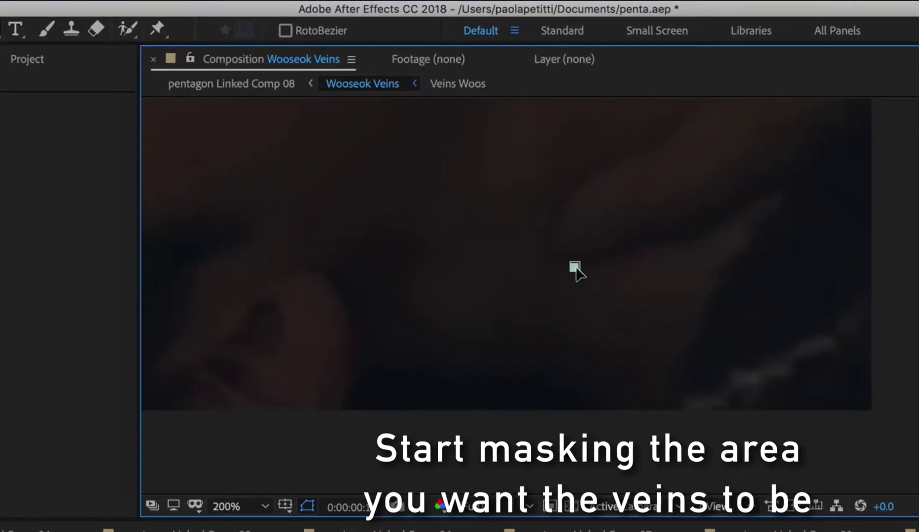
{"action": "left_click_drag", "start_coordinate": [722, 228], "coordinate": [731, 217]}
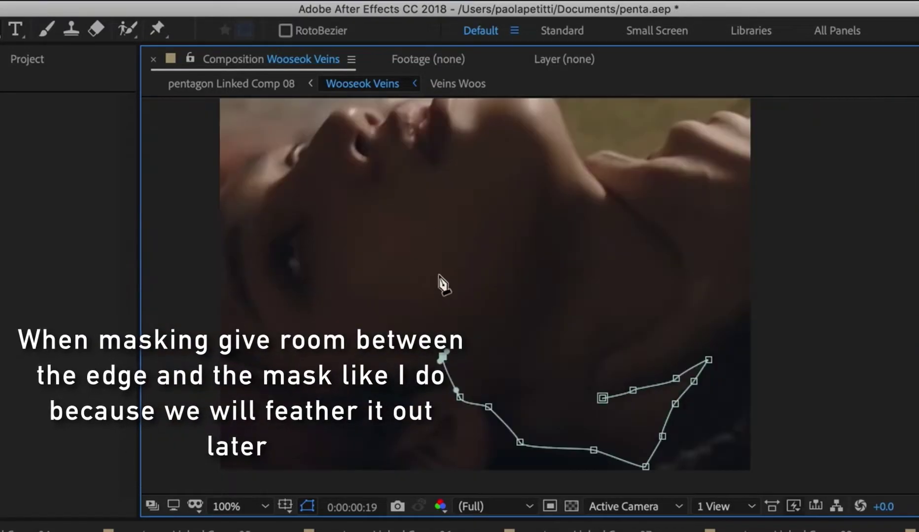
{"action": "left_click", "coordinate": [551, 300]}
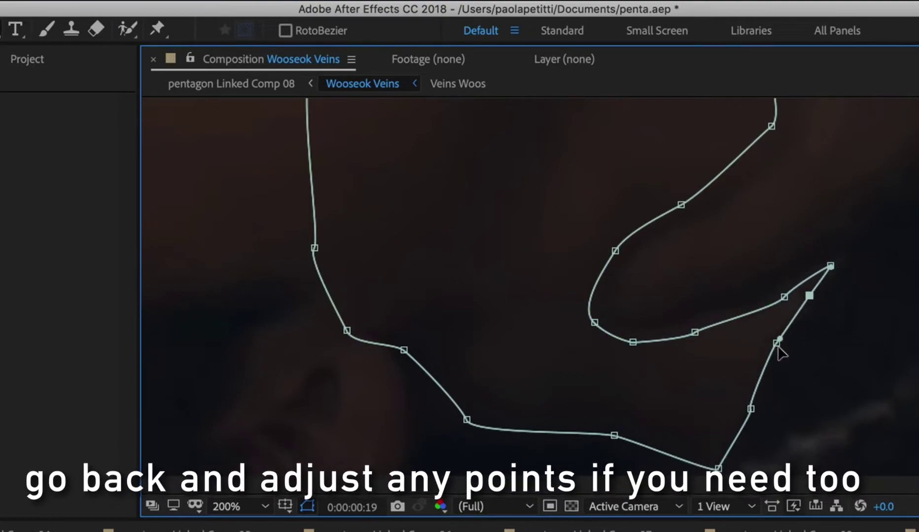
{"action": "scroll", "coordinate": [720, 394], "scroll_direction": "down", "scroll_amount": 3}
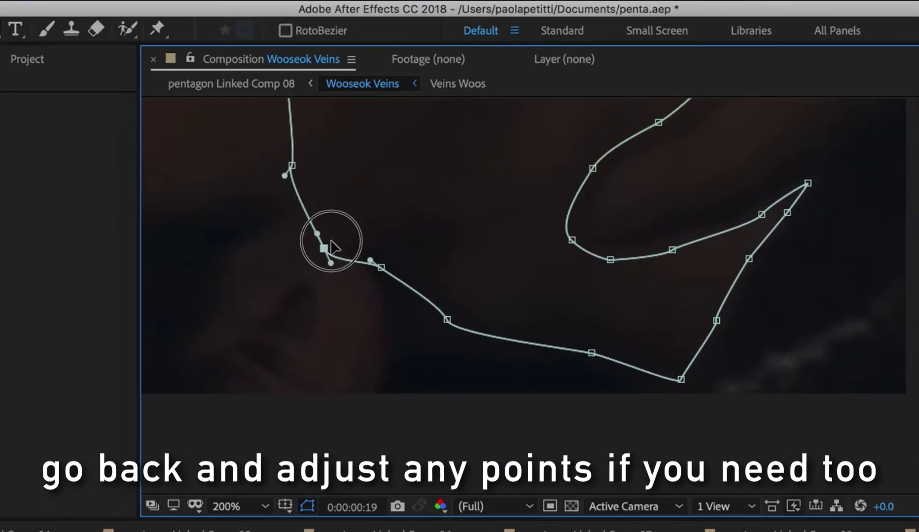
{"action": "scroll", "coordinate": [779, 273], "scroll_direction": "down", "scroll_amount": 2}
{"action": "scroll", "coordinate": [652, 283], "scroll_direction": "down", "scroll_amount": 2}
{"action": "scroll", "coordinate": [652, 283], "scroll_direction": "up", "scroll_amount": 2}
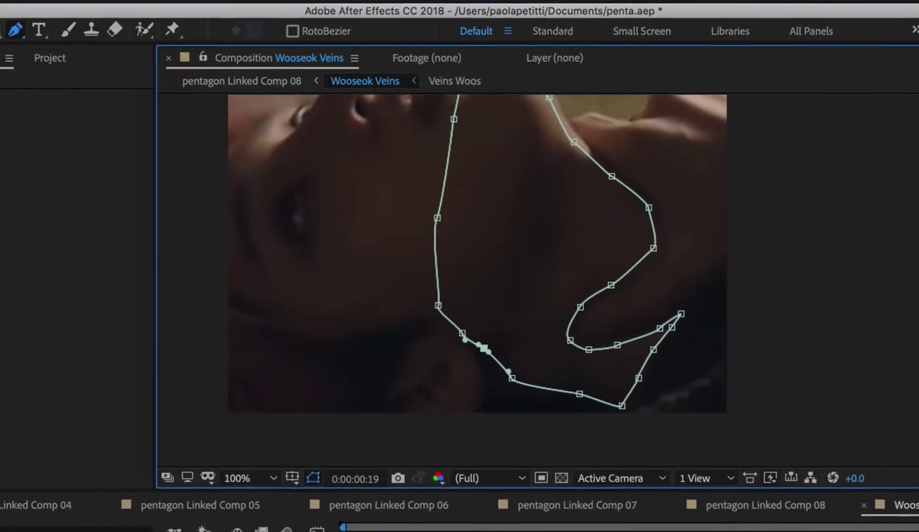
{"action": "left_click", "coordinate": [8, 411]}
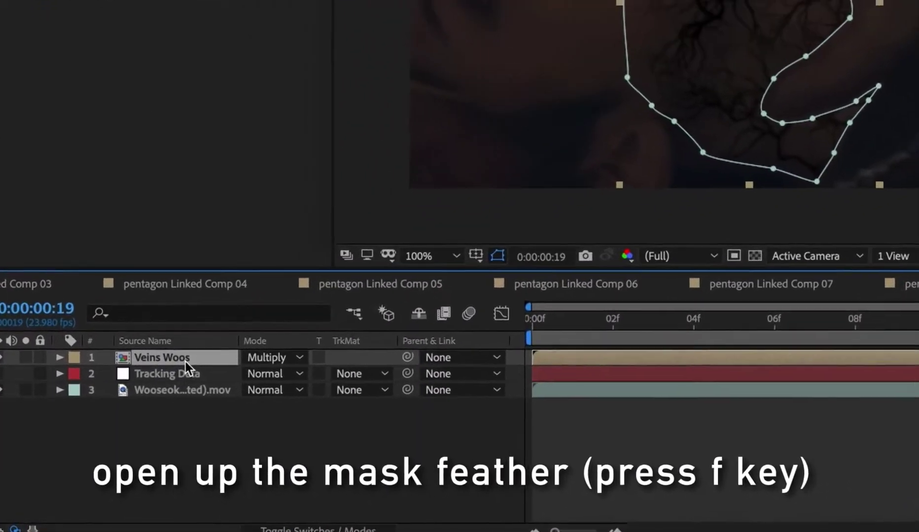
- Raise Mask 1's feather on Veins Woos to 61.0 pixels with the mask outline hidden
{"action": "key", "text": "f"}
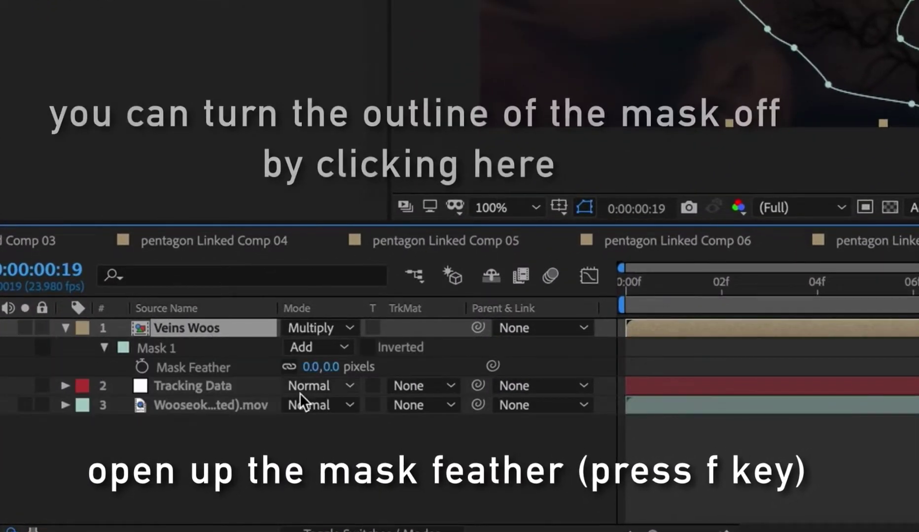
{"action": "left_click", "coordinate": [581, 209]}
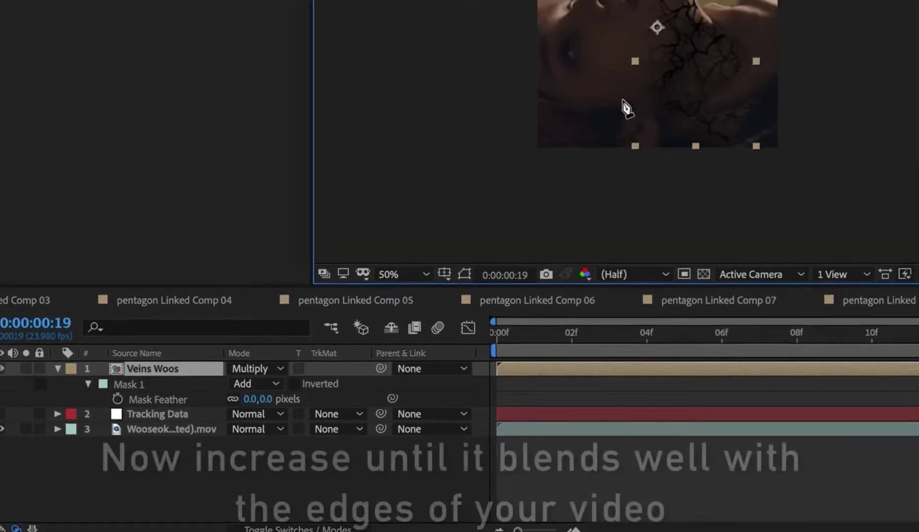
{"action": "left_click_drag", "start_coordinate": [181, 432], "coordinate": [191, 433]}
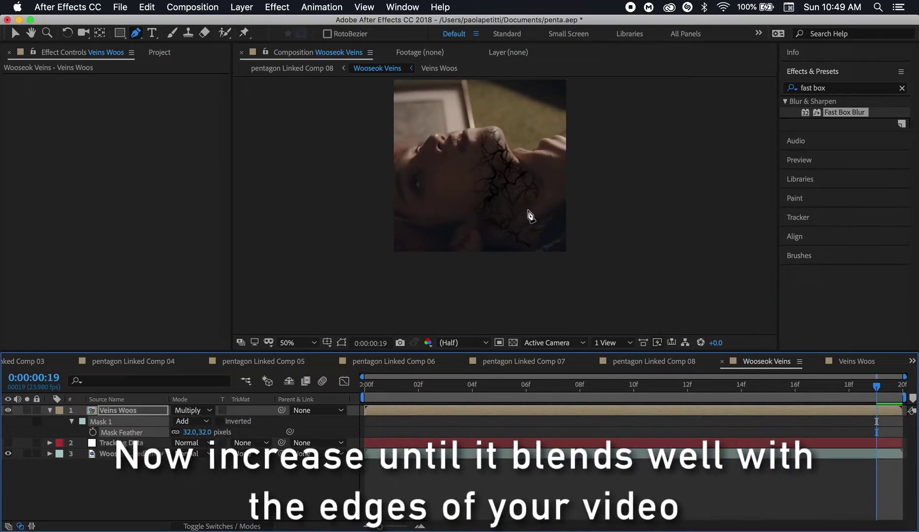
{"action": "scroll", "coordinate": [605, 158], "scroll_direction": "up", "scroll_amount": 3}
{"action": "scroll", "coordinate": [590, 199], "scroll_direction": "up", "scroll_amount": 2}
{"action": "mouse_move", "coordinate": [591, 198]}
{"action": "left_mouse_down"}
{"action": "mouse_move", "coordinate": [563, 297]}
{"action": "mouse_move", "coordinate": [489, 368]}
{"action": "left_mouse_up"}
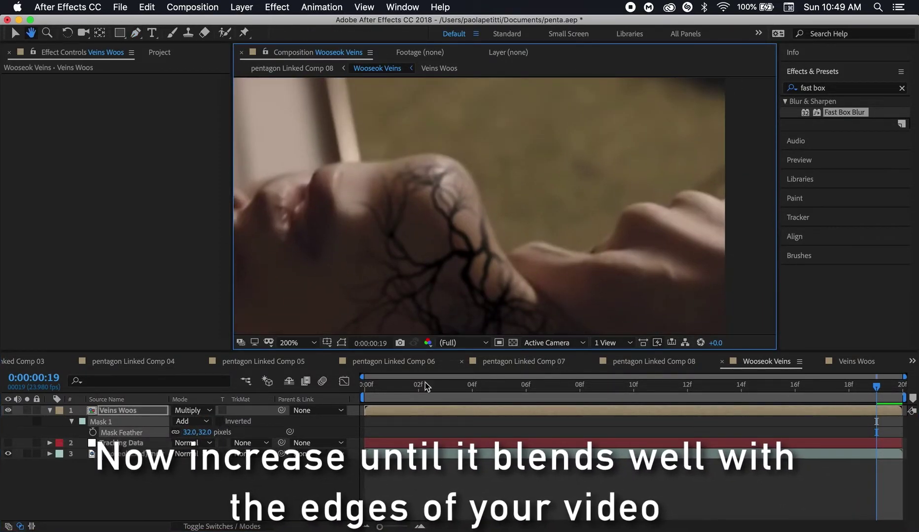
{"action": "left_click_drag", "start_coordinate": [192, 433], "coordinate": [197, 433]}
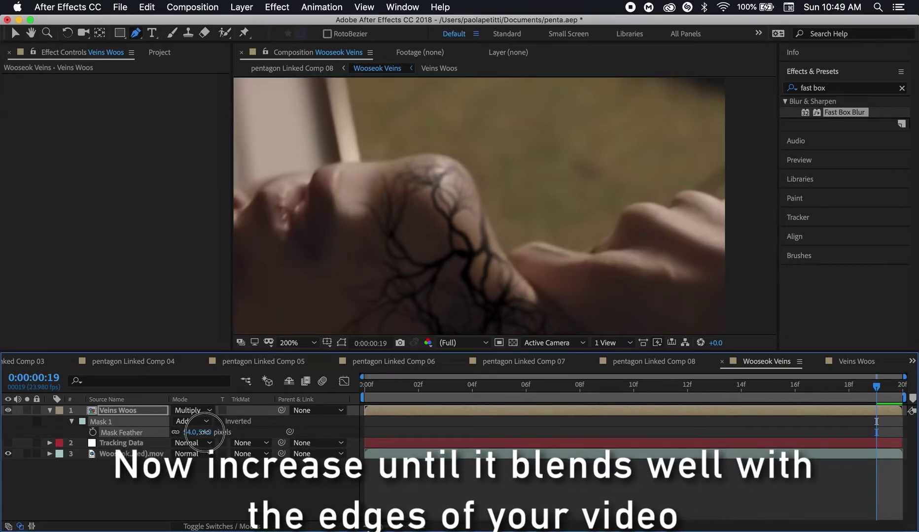
{"action": "left_click_drag", "start_coordinate": [209, 433], "coordinate": [203, 432]}
{"action": "scroll", "coordinate": [512, 298], "scroll_direction": "down", "scroll_amount": 2}
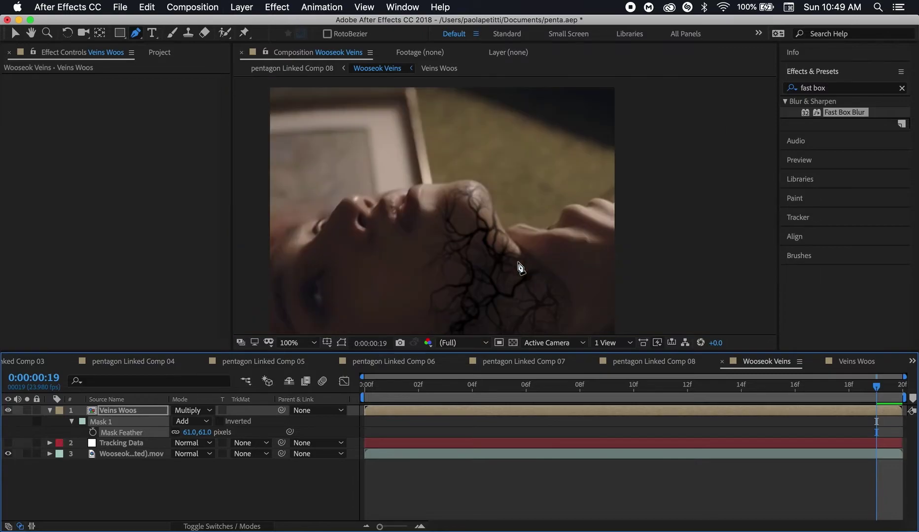
{"action": "left_click_drag", "start_coordinate": [544, 288], "coordinate": [520, 174]}
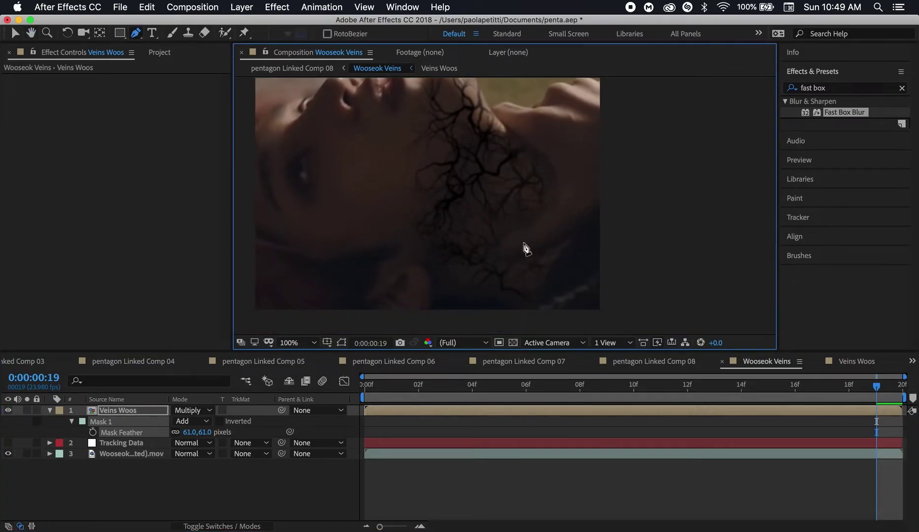
- Zoom in and drag four Mask 1 points so the outline hugs the neck
{"action": "left_click", "coordinate": [341, 343]}
{"action": "scroll", "coordinate": [523, 133], "scroll_direction": "up", "scroll_amount": 2}
{"action": "left_click_drag", "start_coordinate": [519, 184], "coordinate": [490, 295]}
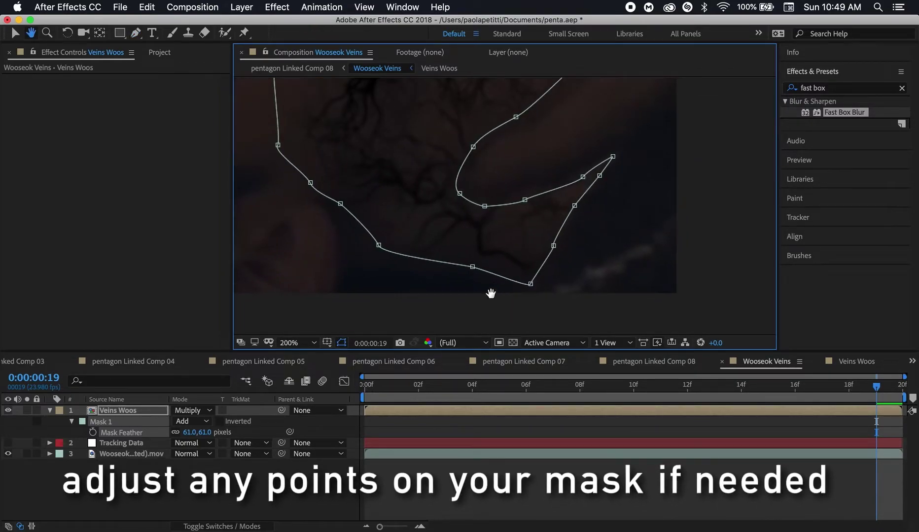
{"action": "left_click", "coordinate": [373, 240]}
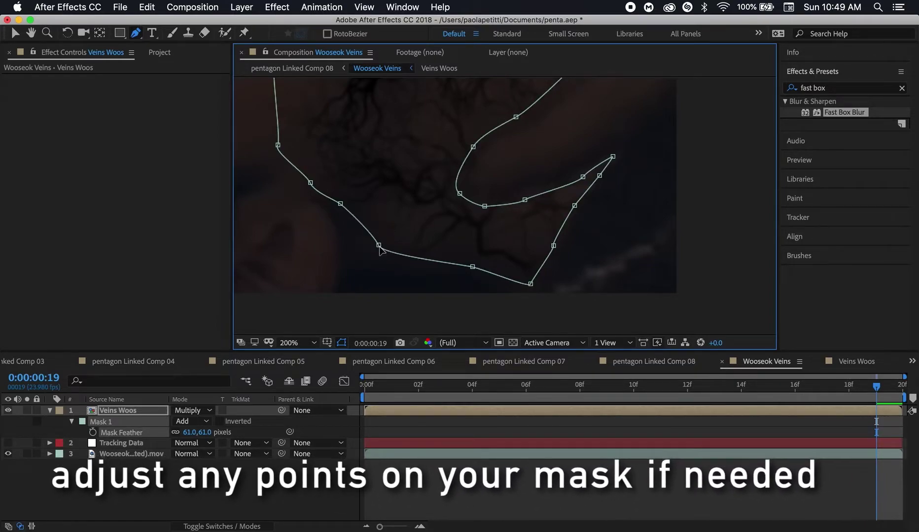
{"action": "left_click_drag", "start_coordinate": [379, 246], "coordinate": [374, 251]}
{"action": "left_click_drag", "start_coordinate": [340, 204], "coordinate": [335, 211]}
{"action": "left_click_drag", "start_coordinate": [473, 268], "coordinate": [472, 273]}
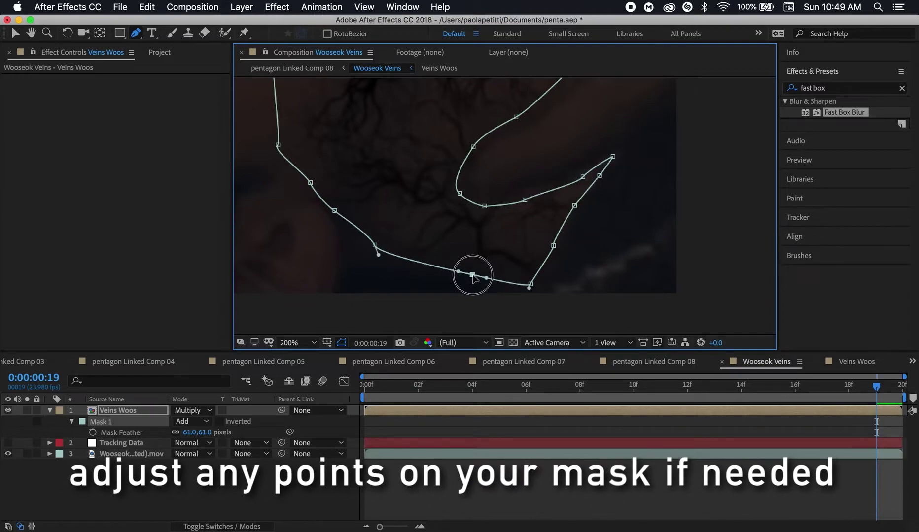
{"action": "left_click_drag", "start_coordinate": [530, 284], "coordinate": [534, 286]}
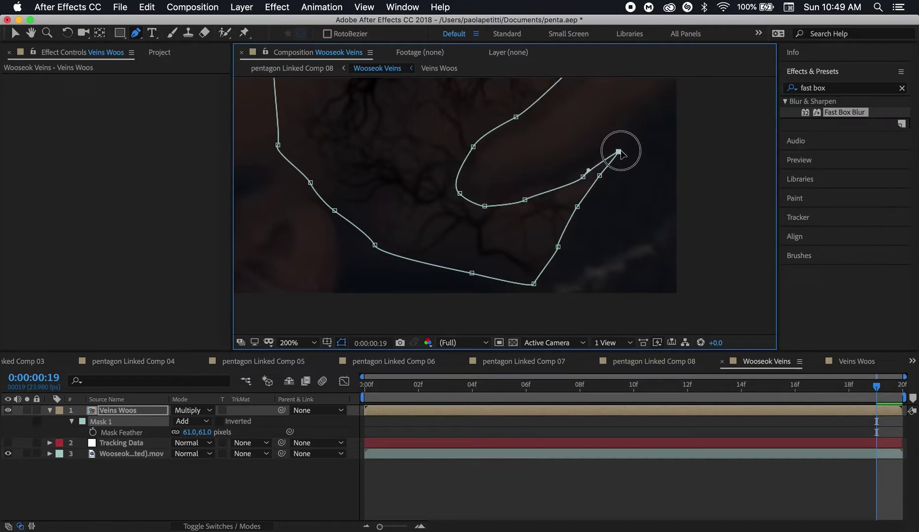
{"action": "key", "text": "comma"}
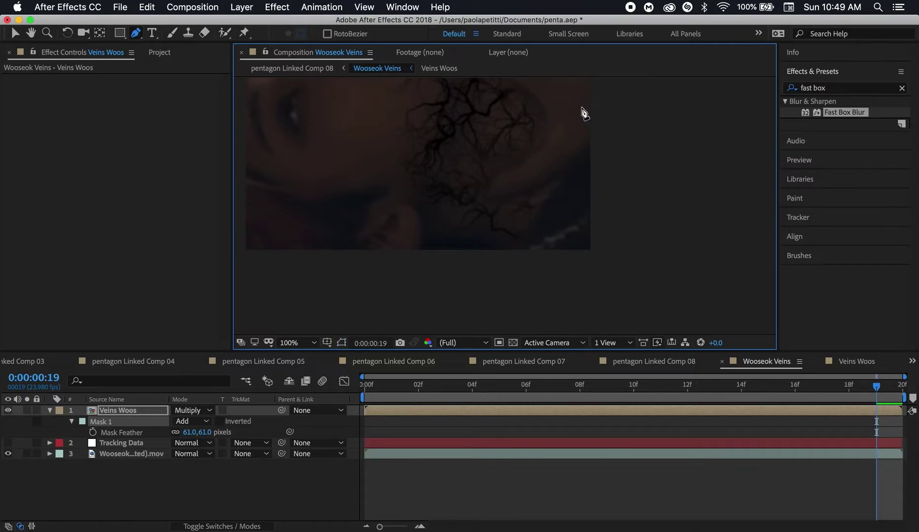
{"action": "key", "text": "h"}
{"action": "left_click_drag", "start_coordinate": [567, 165], "coordinate": [558, 240]}
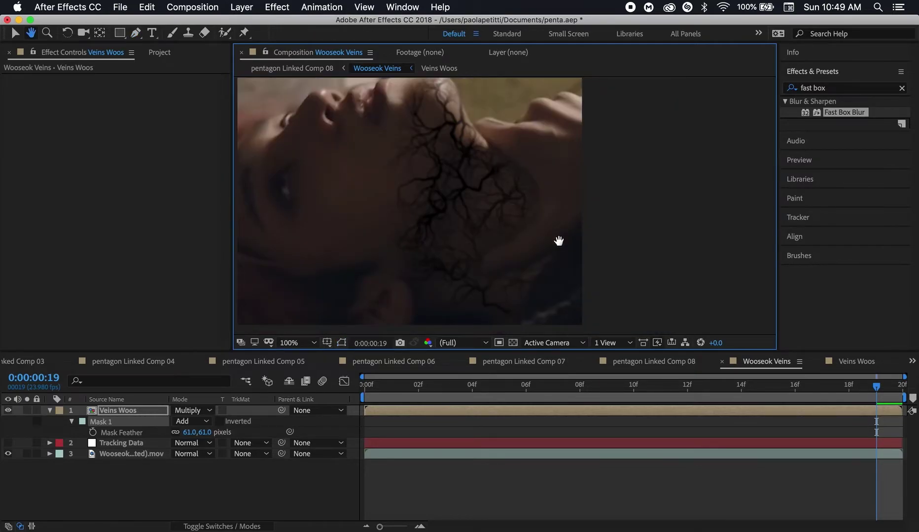
{"action": "key", "text": "comma"}
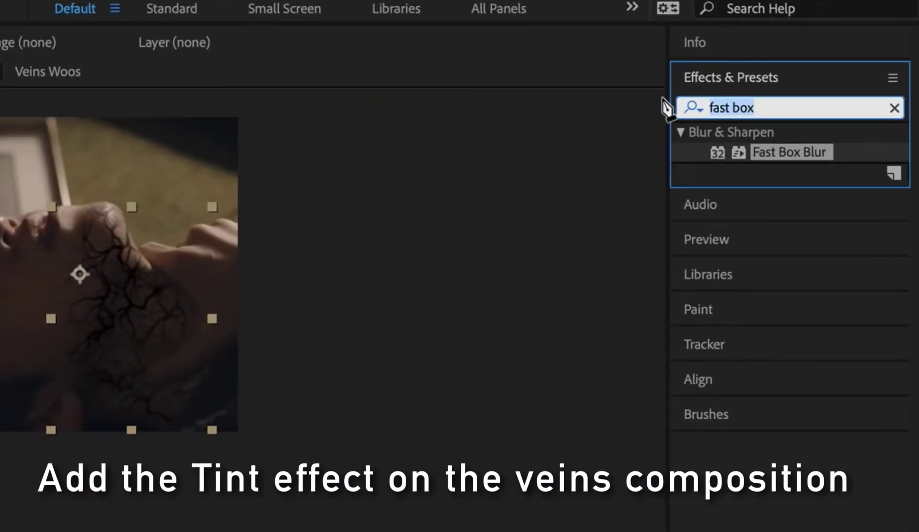
- Apply Tint to Veins Woos mapping black to purple #3B346D, and set opacity to 66%
{"action": "key", "text": "BackSpace"}
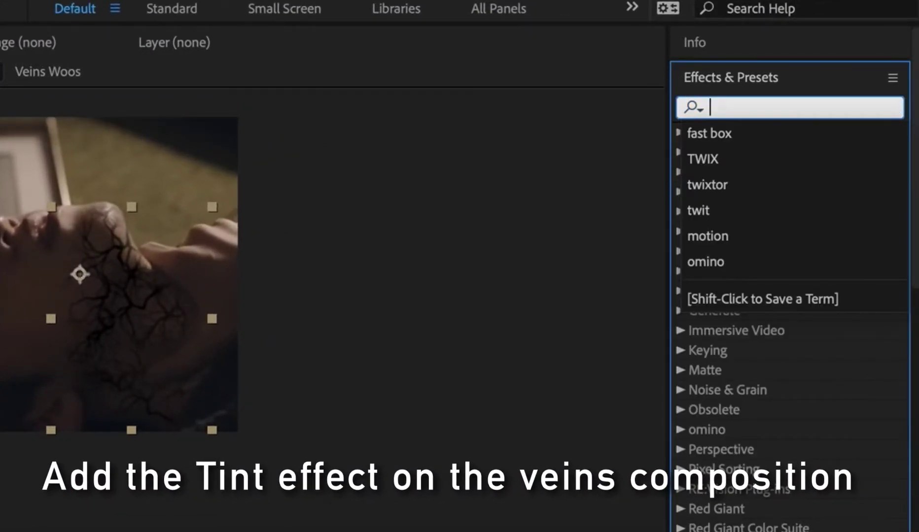
{"action": "type", "text": "tint"}
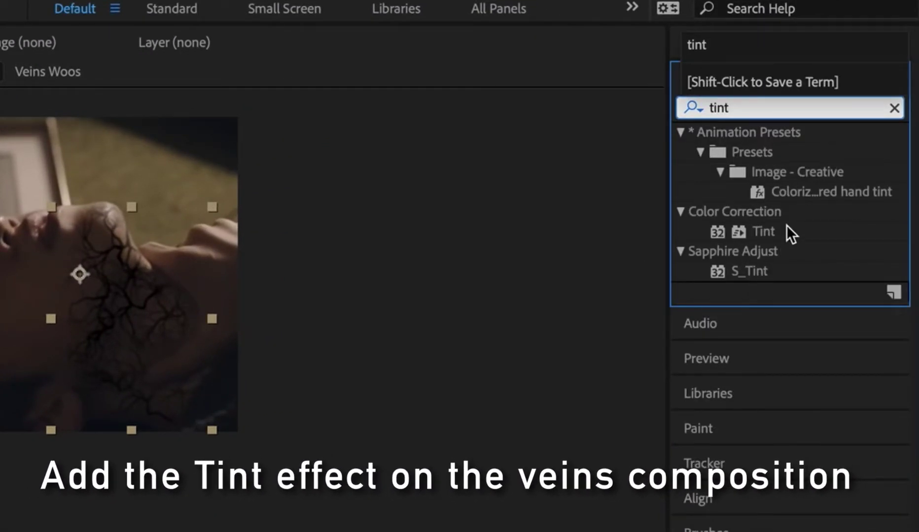
{"action": "left_click", "coordinate": [784, 230]}
{"action": "left_click_drag", "start_coordinate": [726, 525], "coordinate": [729, 528]}
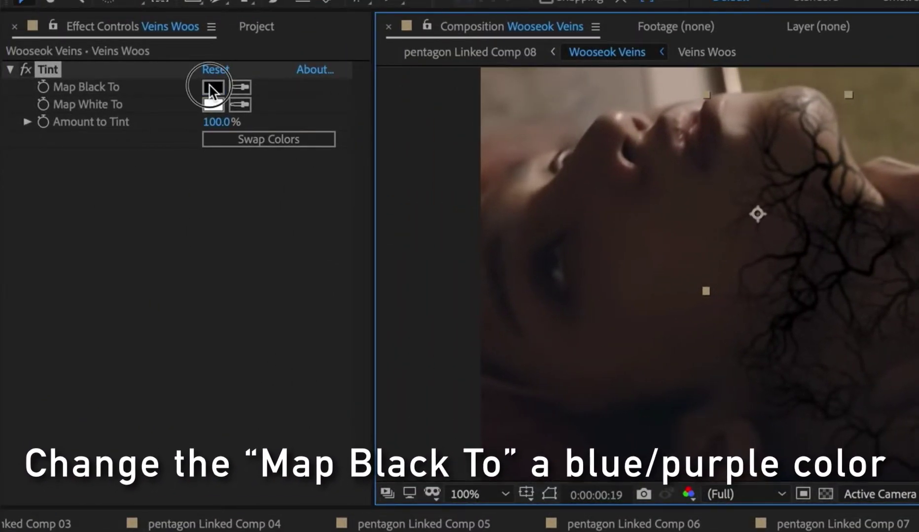
{"action": "left_click", "coordinate": [211, 88]}
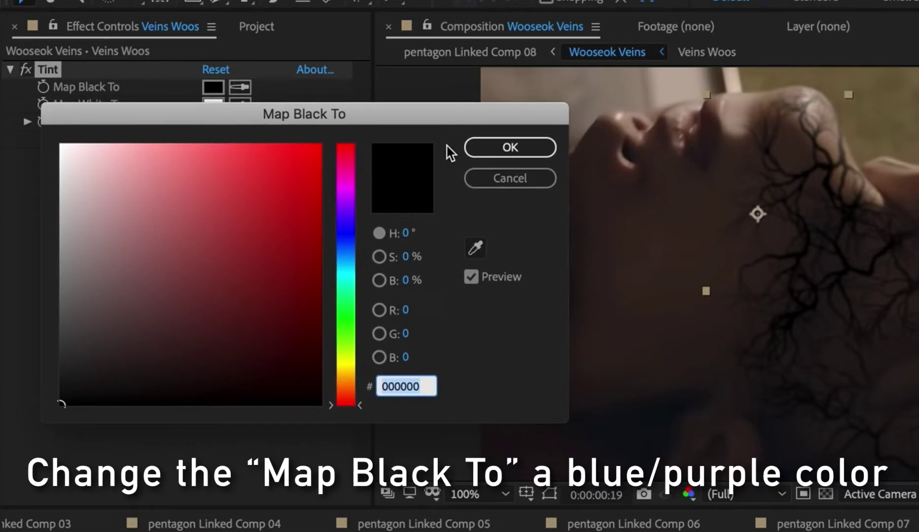
{"action": "left_click", "coordinate": [352, 234]}
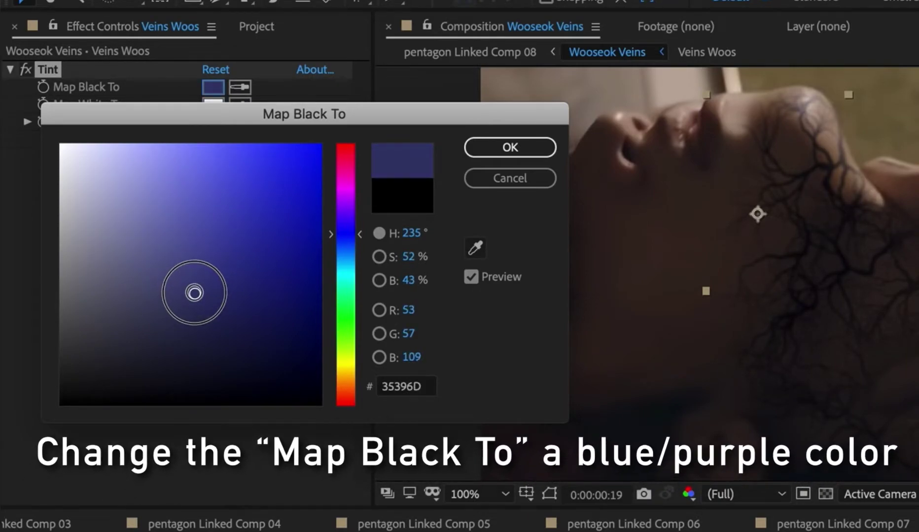
{"action": "left_click_drag", "start_coordinate": [186, 297], "coordinate": [179, 297]}
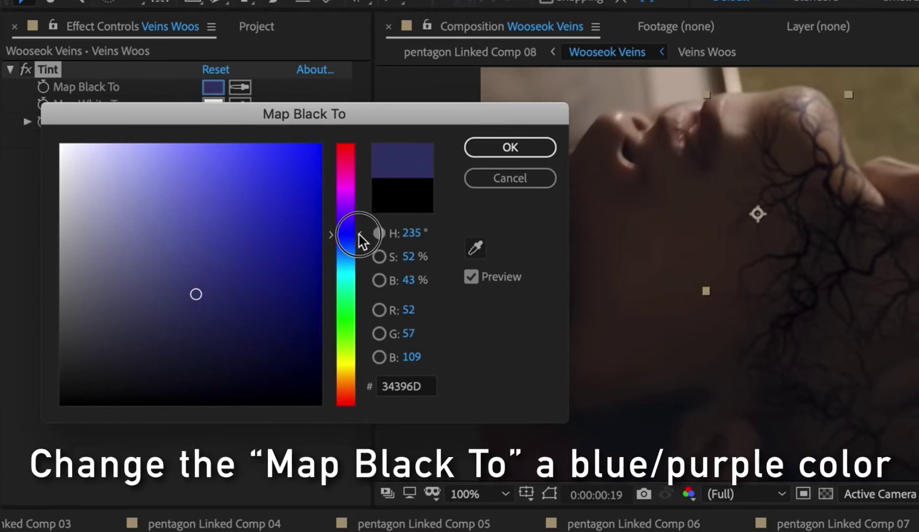
{"action": "left_click", "coordinate": [493, 146]}
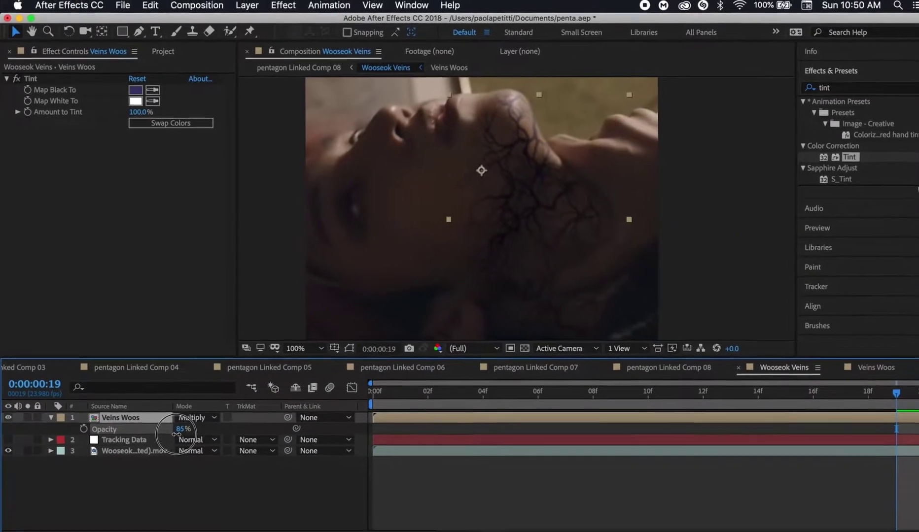
{"action": "left_click_drag", "start_coordinate": [225, 504], "coordinate": [162, 426]}
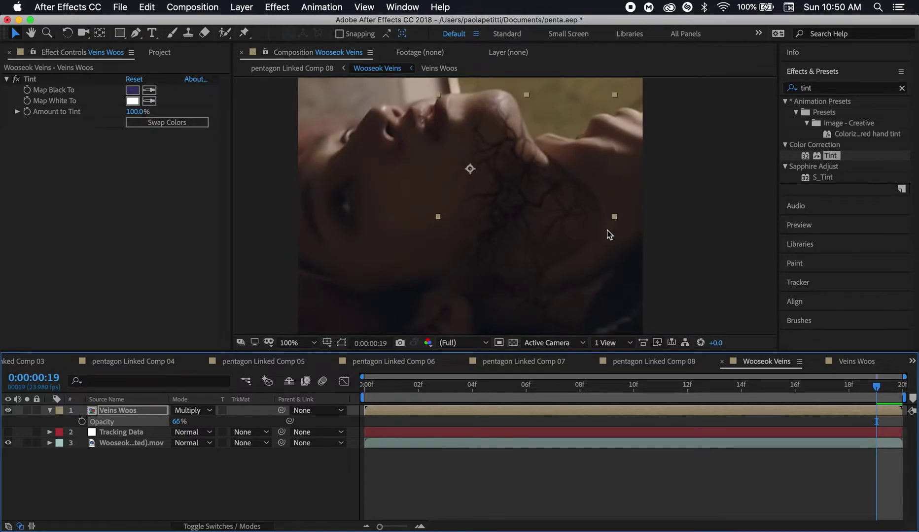
- Return to frame 0 and copy the Tracking Data layer's Corner Pin effect
{"action": "left_click", "coordinate": [877, 388]}
{"action": "left_click_drag", "start_coordinate": [877, 388], "coordinate": [323, 391]}
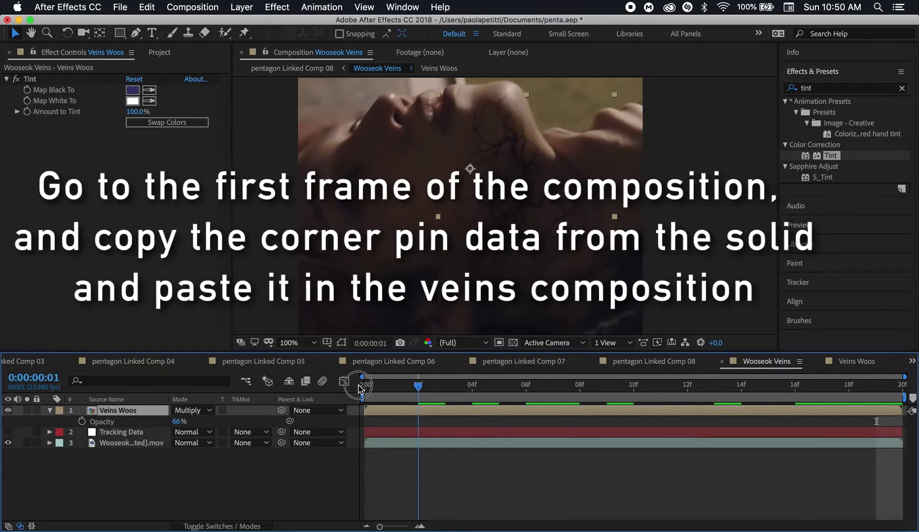
{"action": "left_click", "coordinate": [437, 432]}
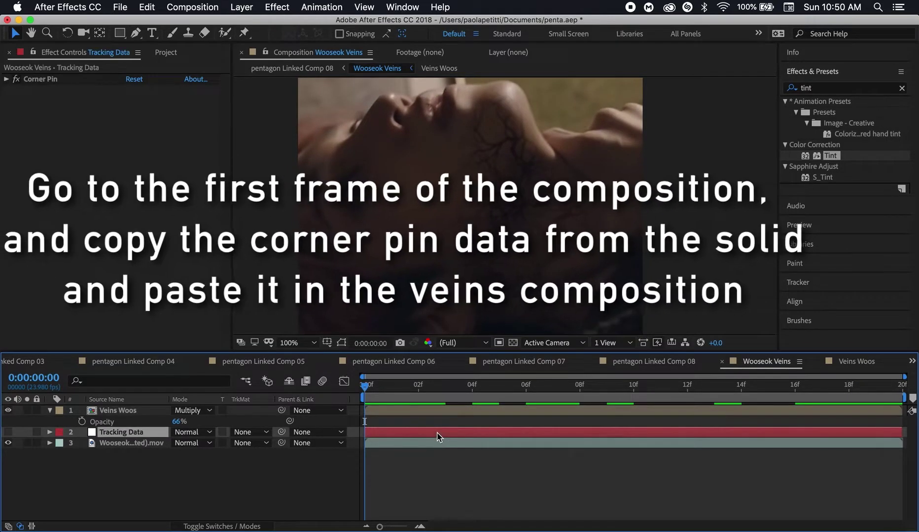
{"action": "left_click", "coordinate": [43, 80]}
{"action": "right_click", "coordinate": [43, 79]}
{"action": "key", "text": "Escape"}
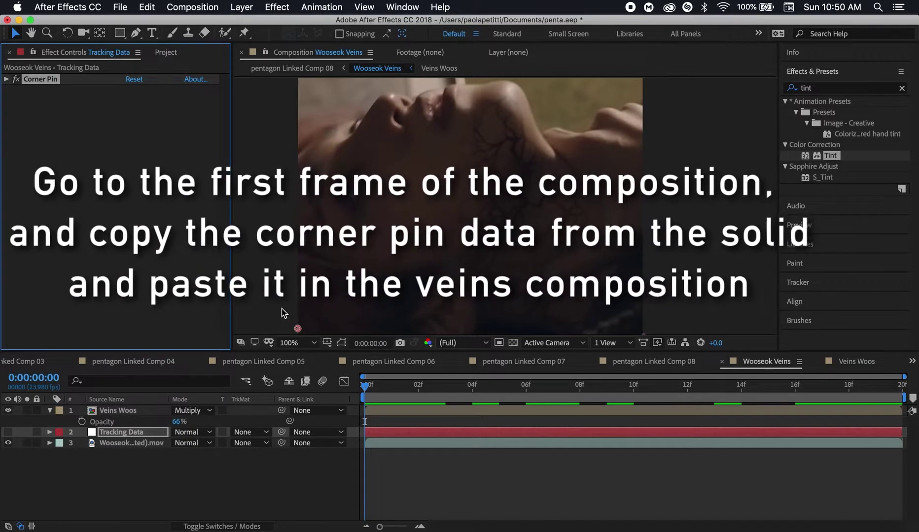
- Paste the Corner Pin tracking onto Veins Woos below Tint and preview the tracked veins
{"action": "left_click", "coordinate": [410, 412]}
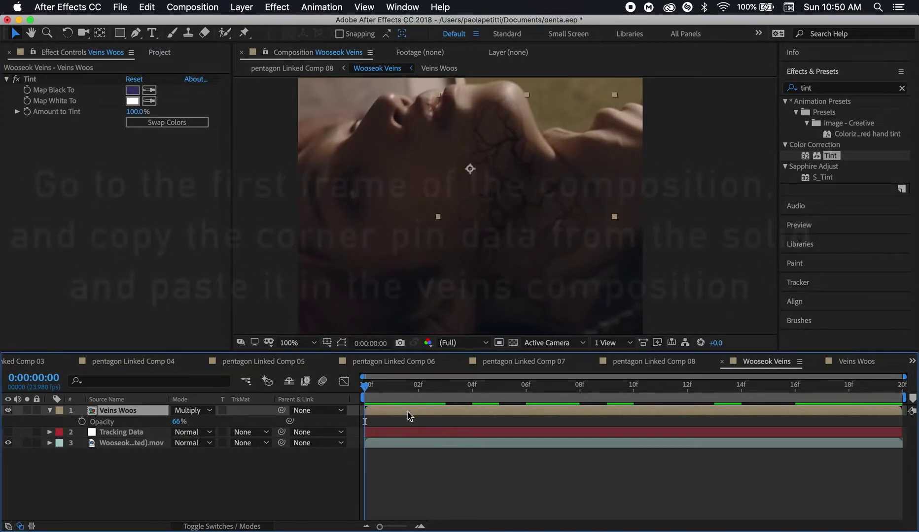
{"action": "key", "text": "ctrl+v"}
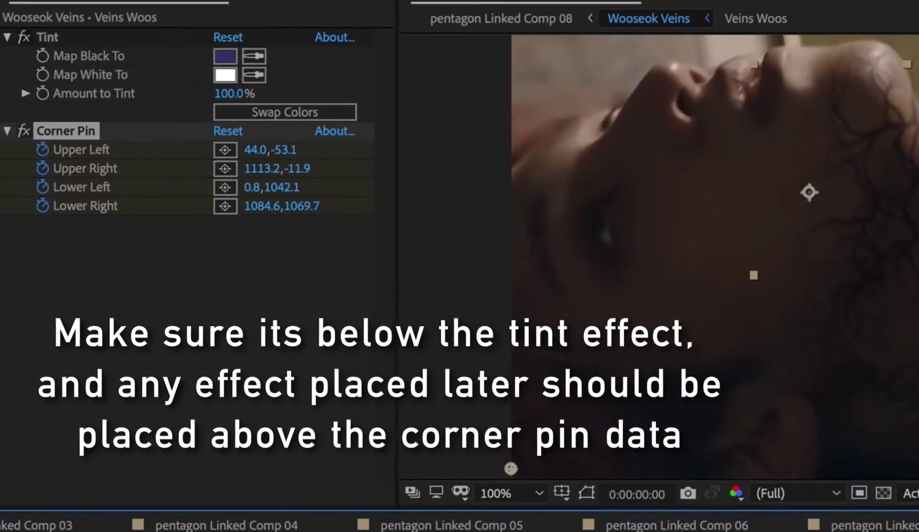
{"action": "scroll", "coordinate": [787, 481], "scroll_direction": "down", "scroll_amount": 2}
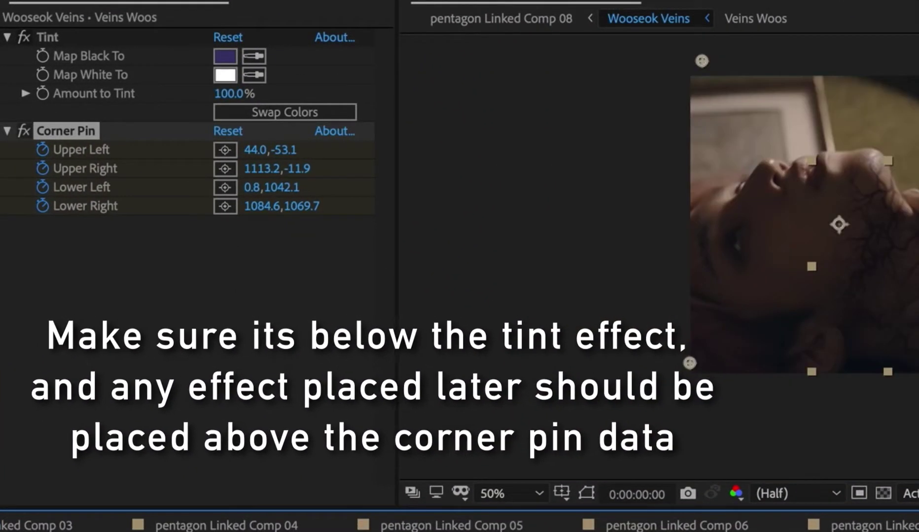
{"action": "key", "text": "space"}
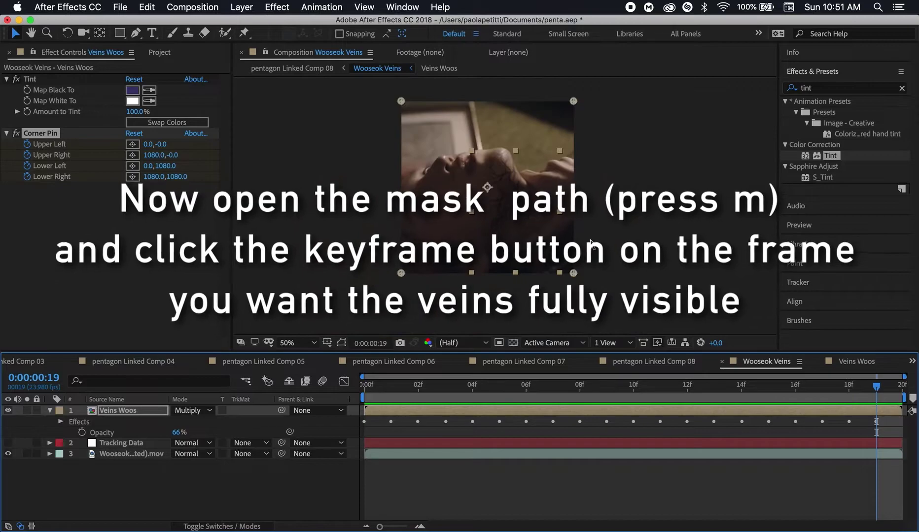
- Keyframe Mask 1's path on Veins Woos at frames 16 and 0, and show the mask outline
{"action": "key", "text": "m"}
{"action": "left_click", "coordinate": [784, 394]}
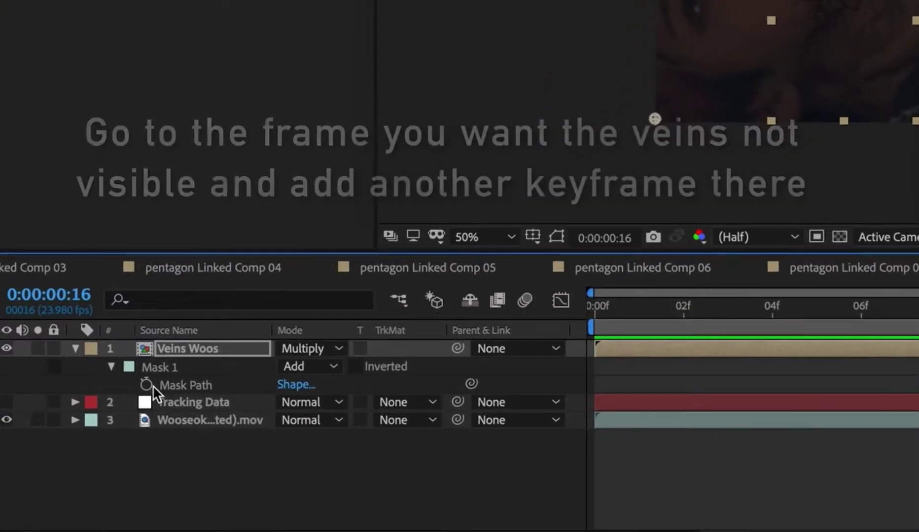
{"action": "left_click", "coordinate": [93, 433]}
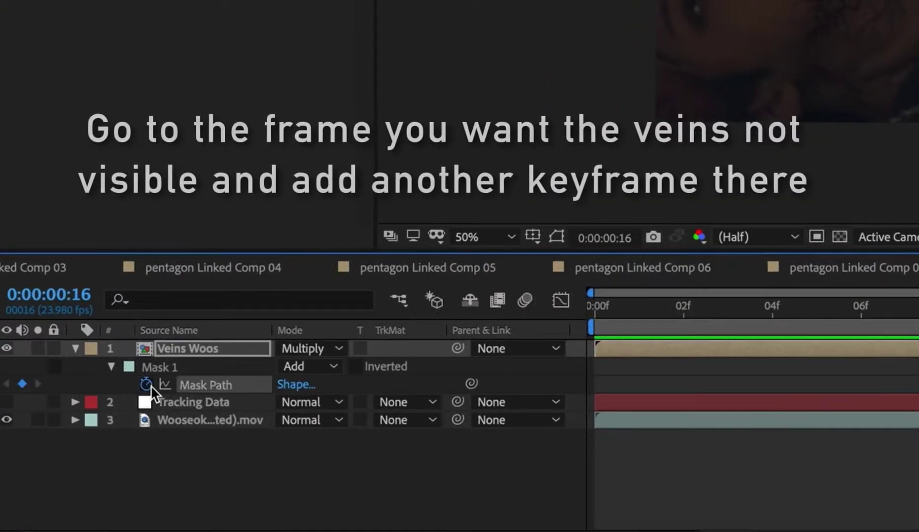
{"action": "mouse_move", "coordinate": [641, 308]}
{"action": "left_mouse_down"}
{"action": "mouse_move", "coordinate": [549, 324]}
{"action": "mouse_move", "coordinate": [373, 326]}
{"action": "left_mouse_up"}
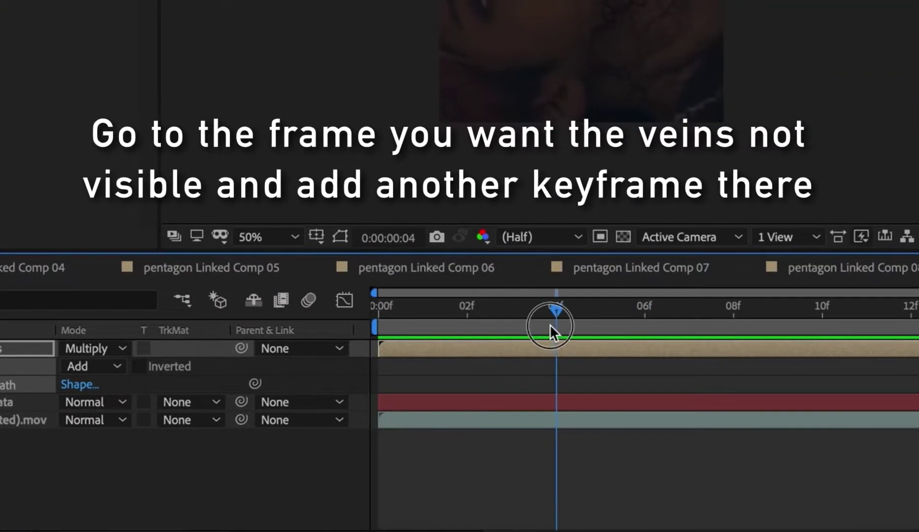
{"action": "left_click", "coordinate": [25, 384]}
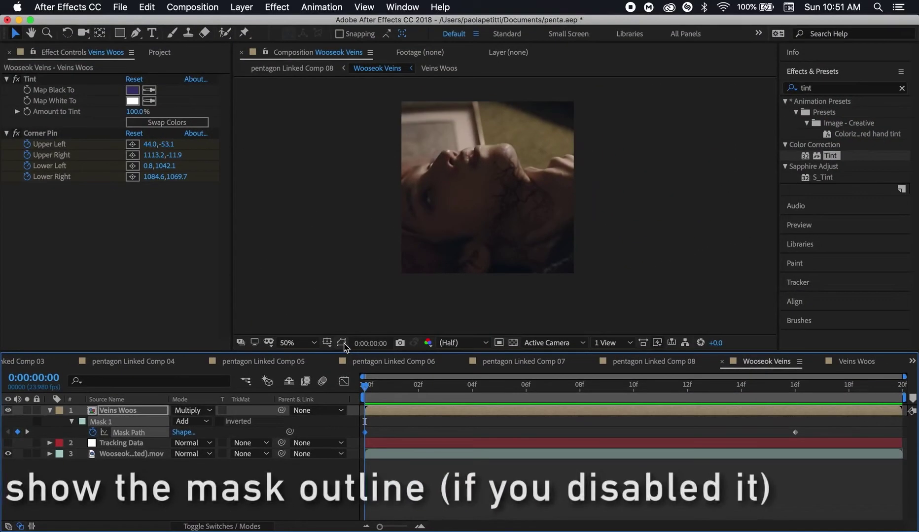
{"action": "left_click", "coordinate": [342, 344]}
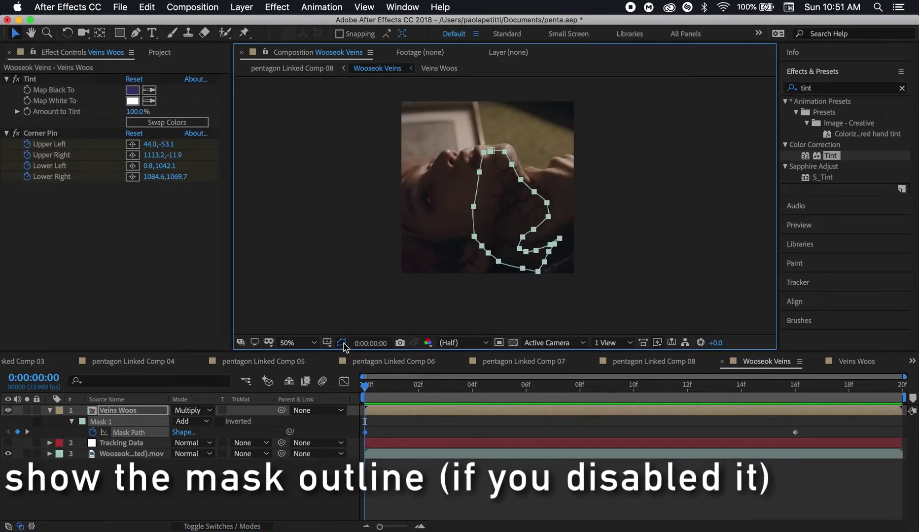
{"action": "scroll", "coordinate": [505, 204], "scroll_direction": "up", "scroll_amount": 2}
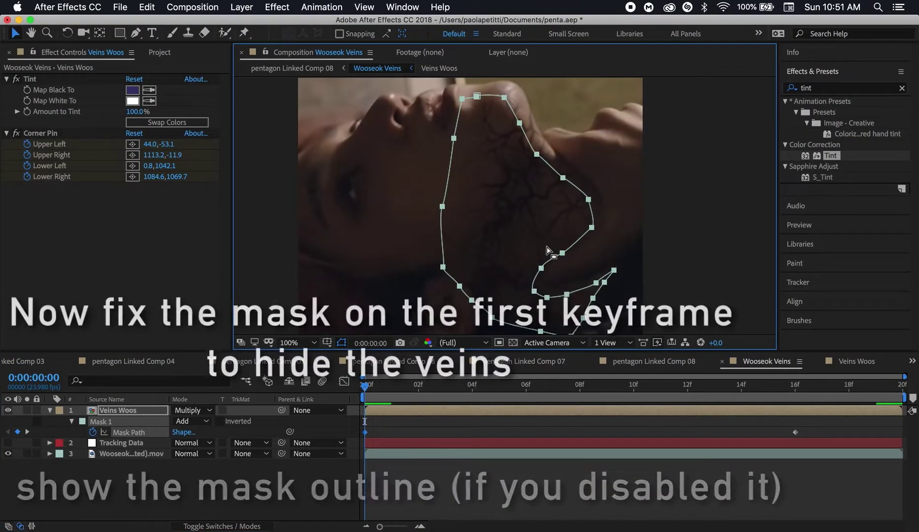
- At frame 0, drag the mask's top and left vertices inward, then preview the reveal
{"action": "left_click", "coordinate": [514, 200]}
{"action": "left_click", "coordinate": [477, 96]}
{"action": "left_click", "coordinate": [454, 139], "text": "shift"}
{"action": "left_click", "coordinate": [442, 207], "text": "shift"}
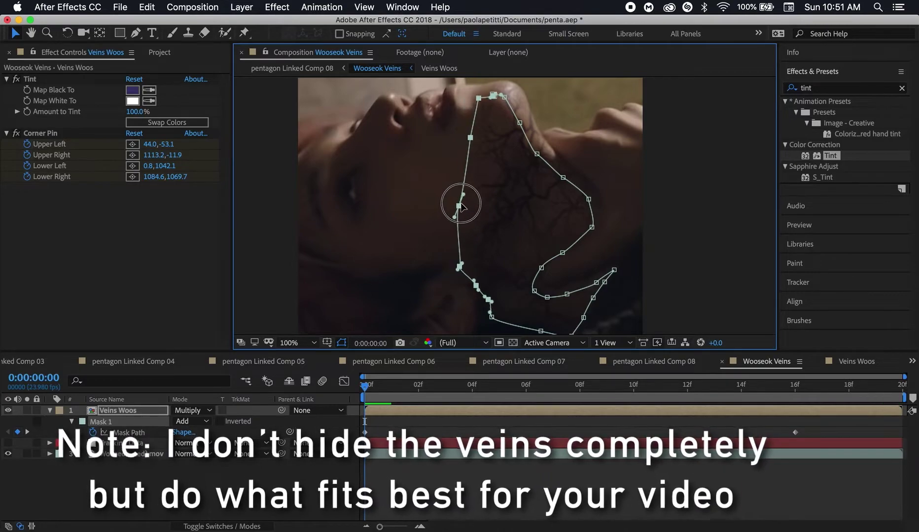
{"action": "left_click_drag", "start_coordinate": [470, 207], "coordinate": [464, 205]}
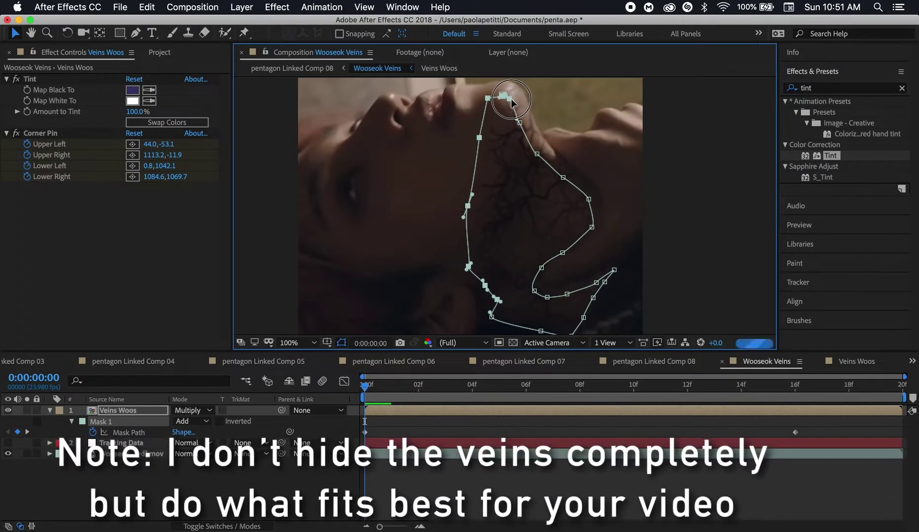
{"action": "left_click_drag", "start_coordinate": [507, 97], "coordinate": [520, 101]}
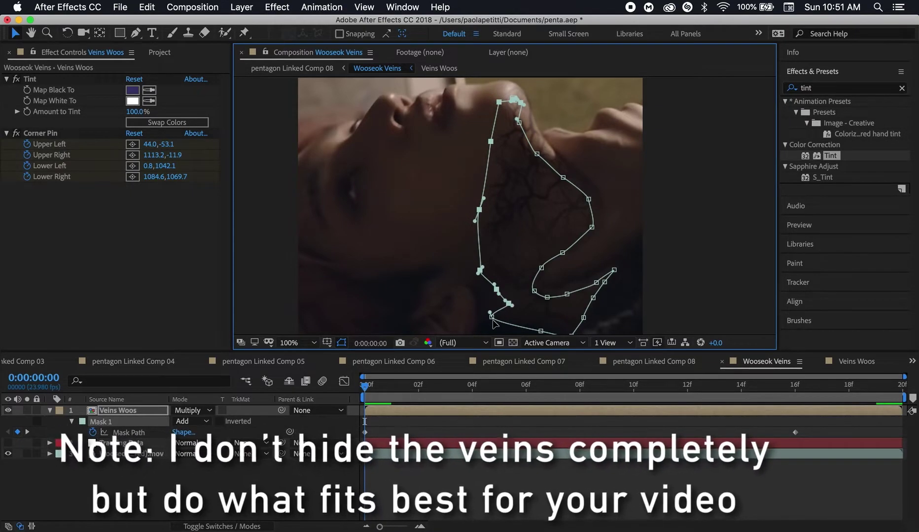
{"action": "left_click_drag", "start_coordinate": [495, 320], "coordinate": [520, 317]}
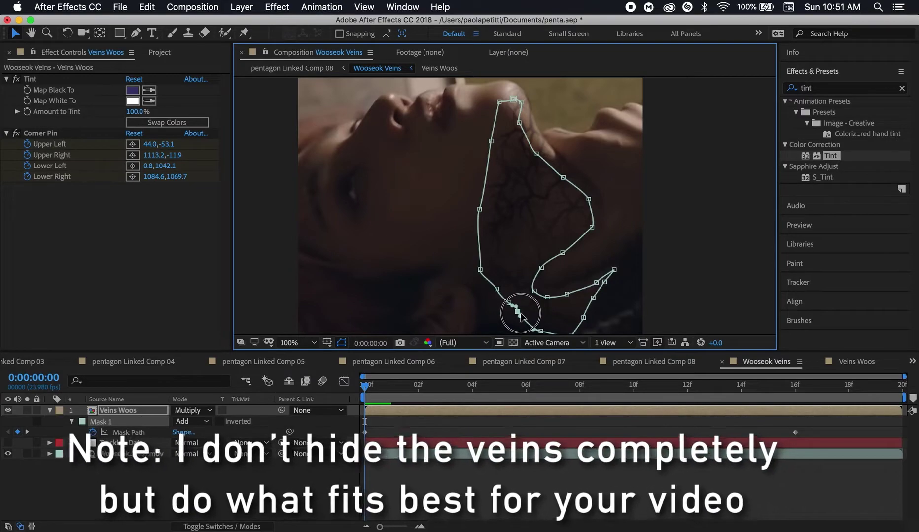
{"action": "left_click", "coordinate": [398, 387]}
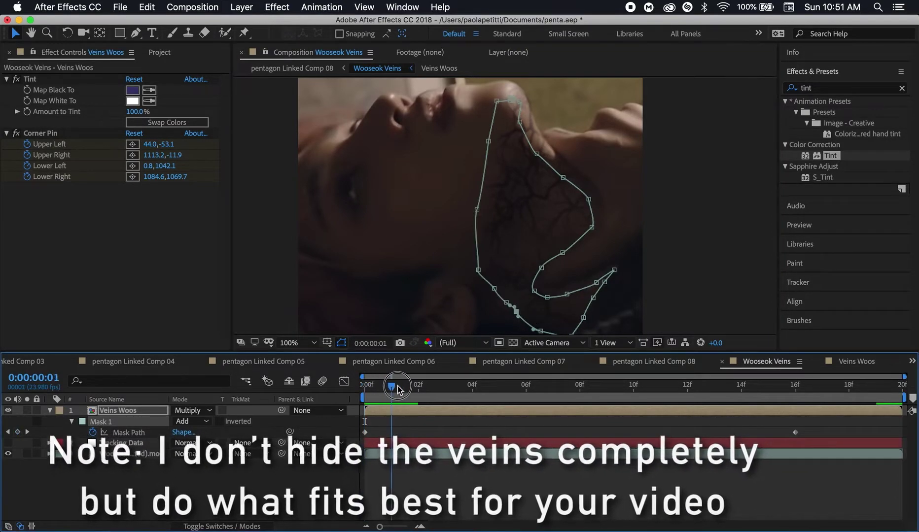
{"action": "key", "text": "space"}
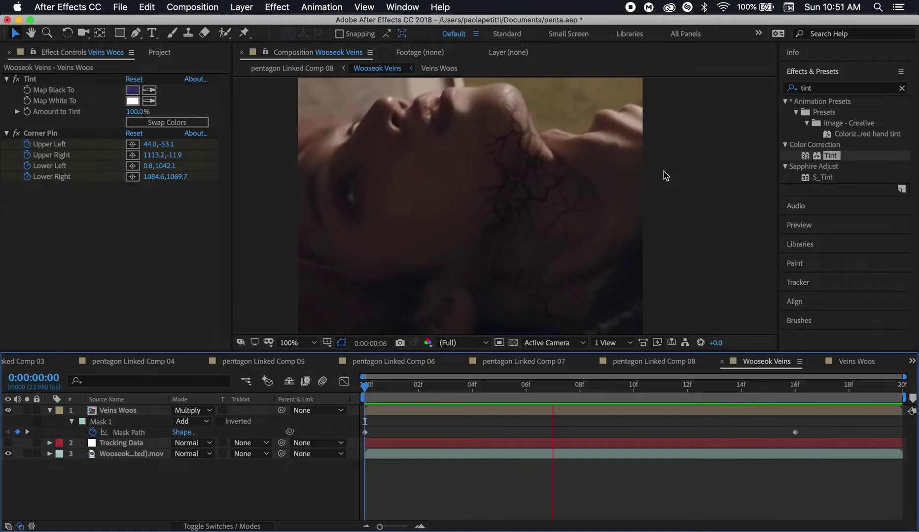
- Stop the preview and move to the last frame with Veins Woos selected
{"action": "key", "text": "space"}
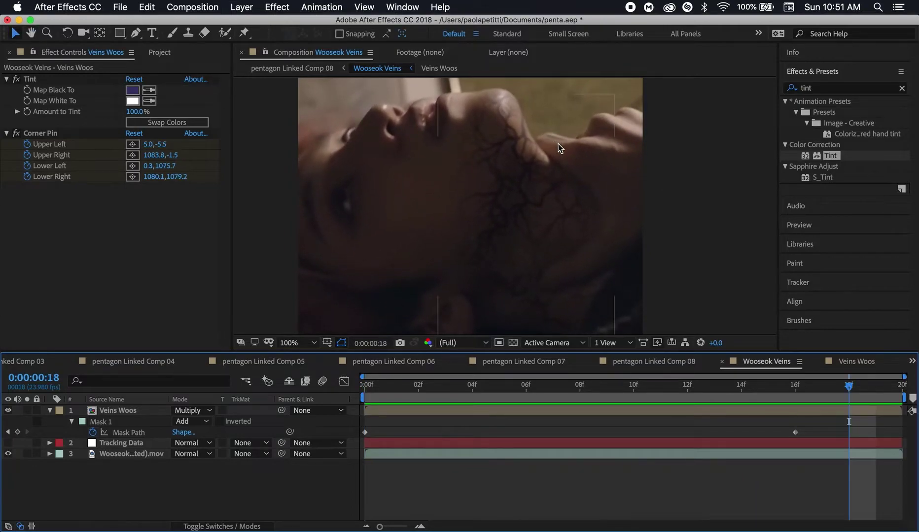
{"action": "scroll", "coordinate": [558, 147], "scroll_direction": "down", "scroll_amount": 2}
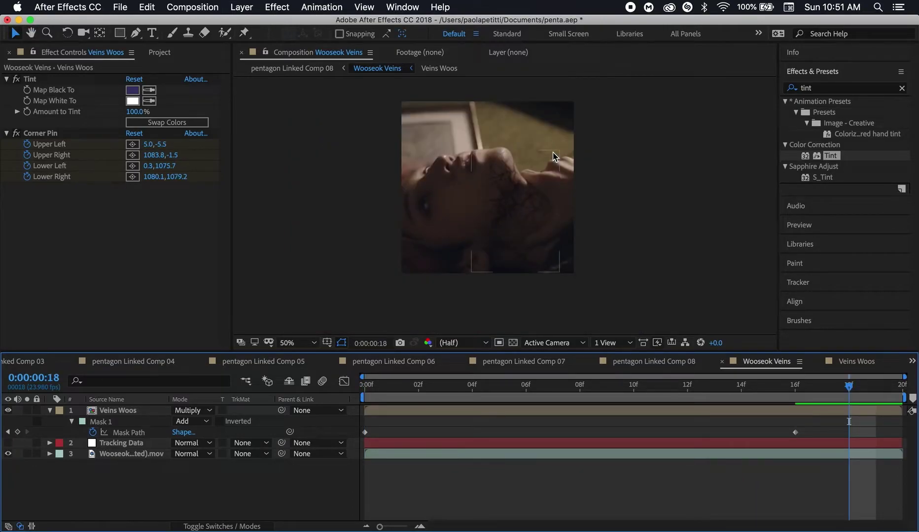
{"action": "left_click", "coordinate": [887, 410]}
{"action": "key", "text": "Page_Down"}
{"action": "key", "text": "F2"}
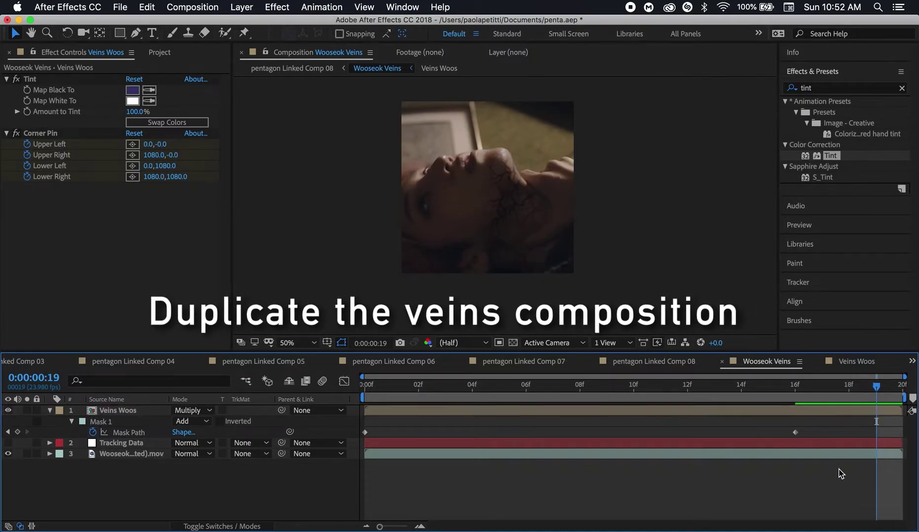
{"action": "key", "text": "Page_Up"}
{"action": "key", "text": "Page_Down"}
- Duplicate the Veins Woos layer with Cmd+D and collapse the Tint effect's settings
{"action": "left_click", "coordinate": [887, 412]}
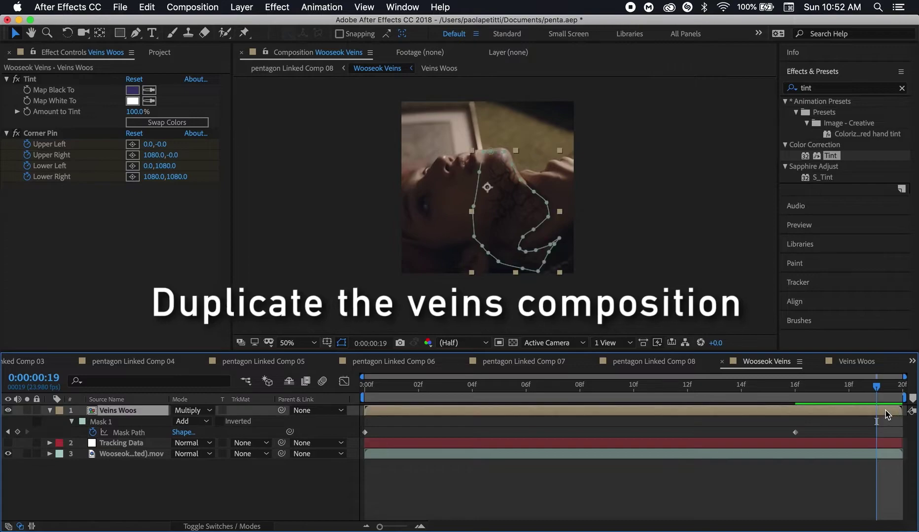
{"action": "key", "text": "ctrl+d"}
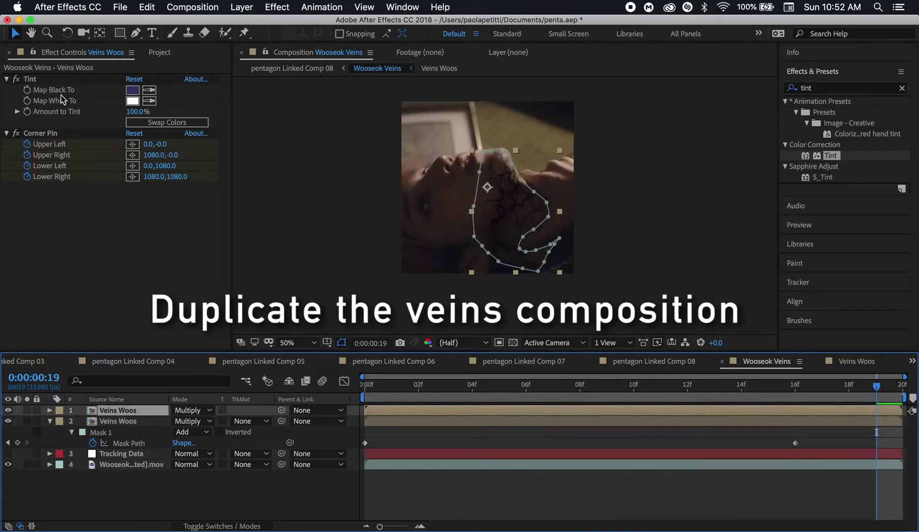
{"action": "left_click", "coordinate": [5, 79]}
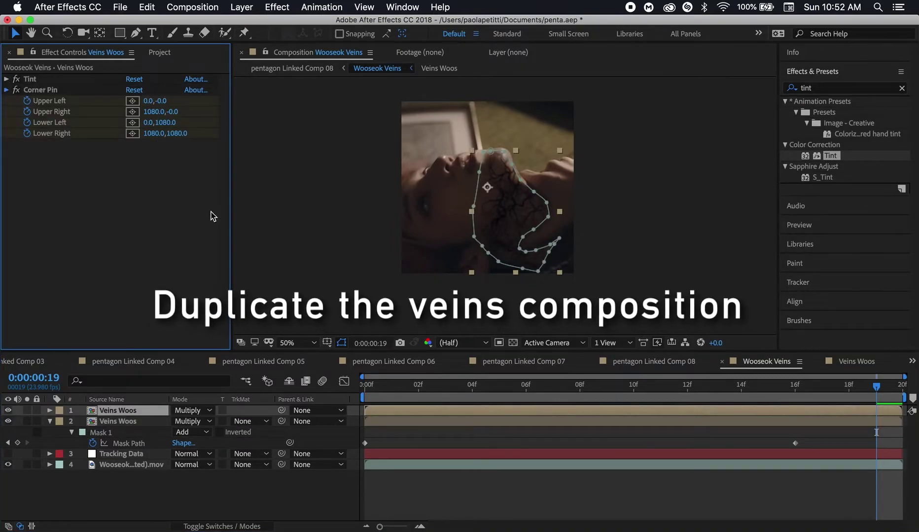
{"action": "left_click", "coordinate": [828, 89]}
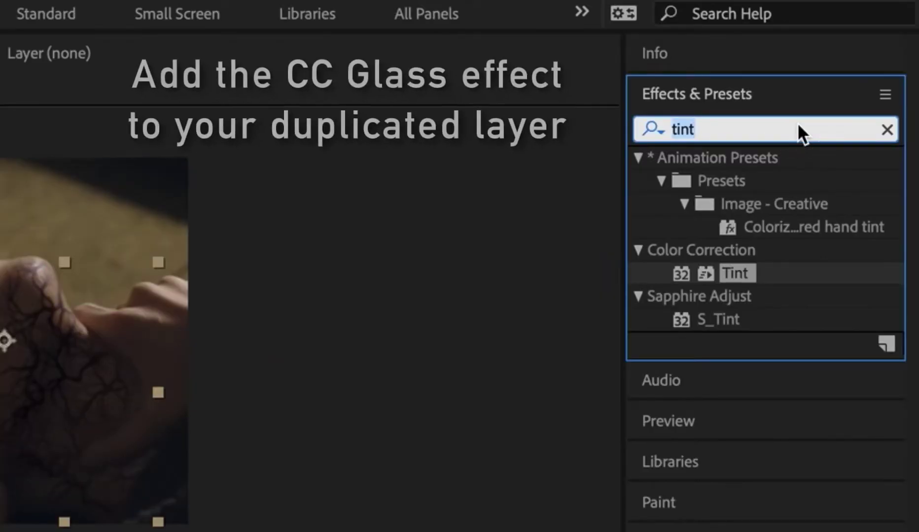
- Apply CC Glass, found by searching 'cc glass', to the top veins layer above Corner Pin
{"action": "type", "text": "cc glass"}
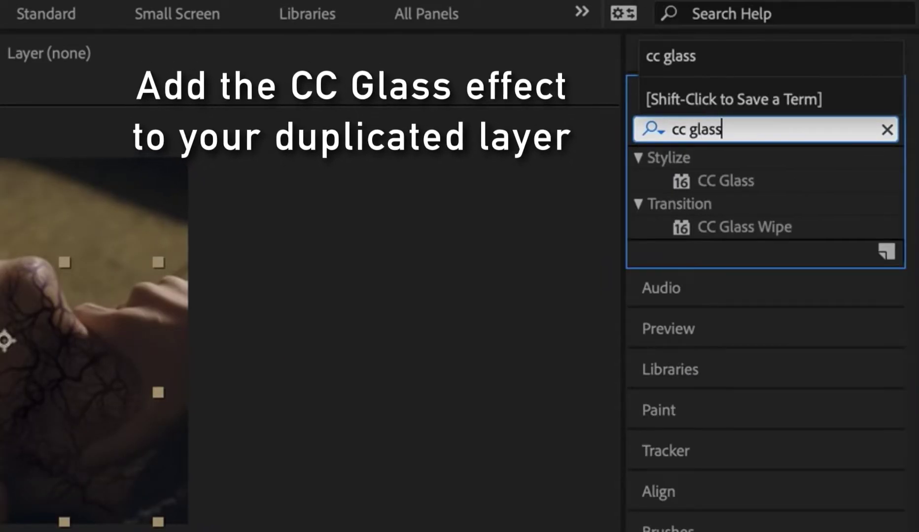
{"action": "left_click", "coordinate": [739, 181]}
{"action": "mouse_move", "coordinate": [749, 177]}
{"action": "left_mouse_down"}
{"action": "mouse_move", "coordinate": [788, 199]}
{"action": "mouse_move", "coordinate": [872, 410]}
{"action": "left_mouse_up"}
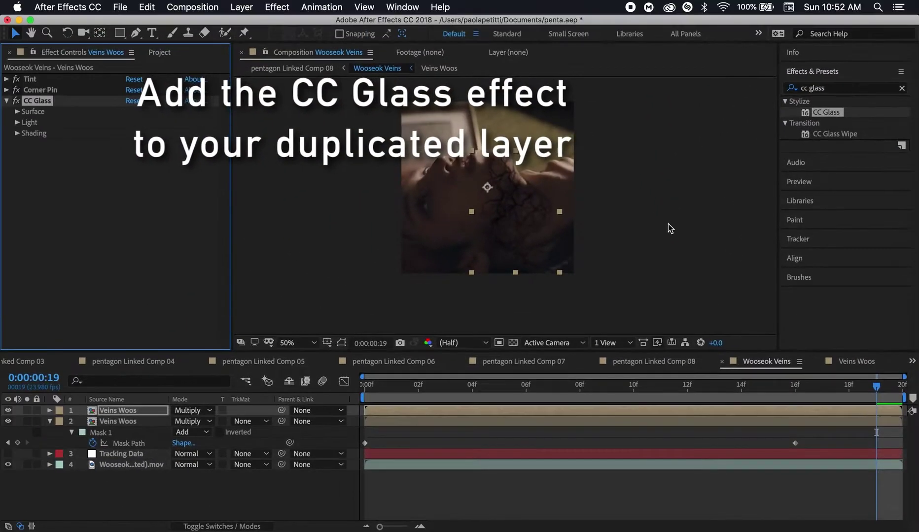
{"action": "key", "text": "slash"}
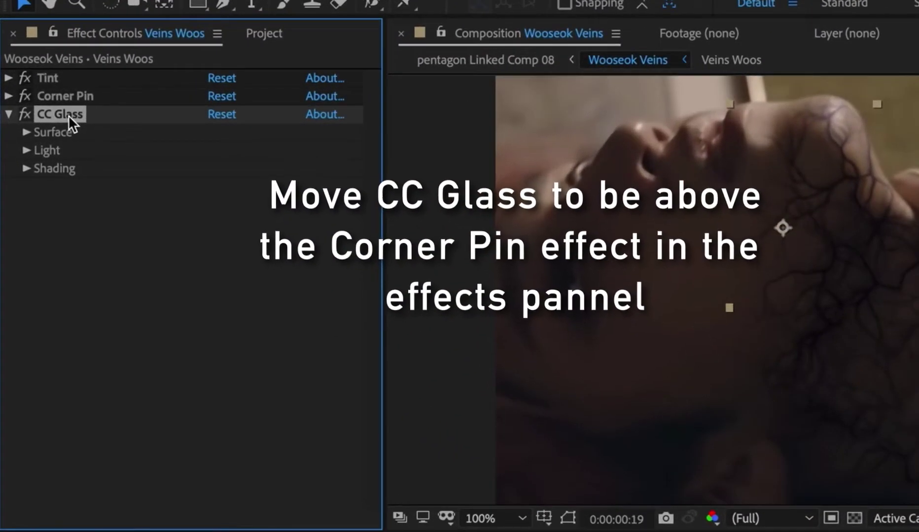
{"action": "left_click_drag", "start_coordinate": [68, 115], "coordinate": [67, 91]}
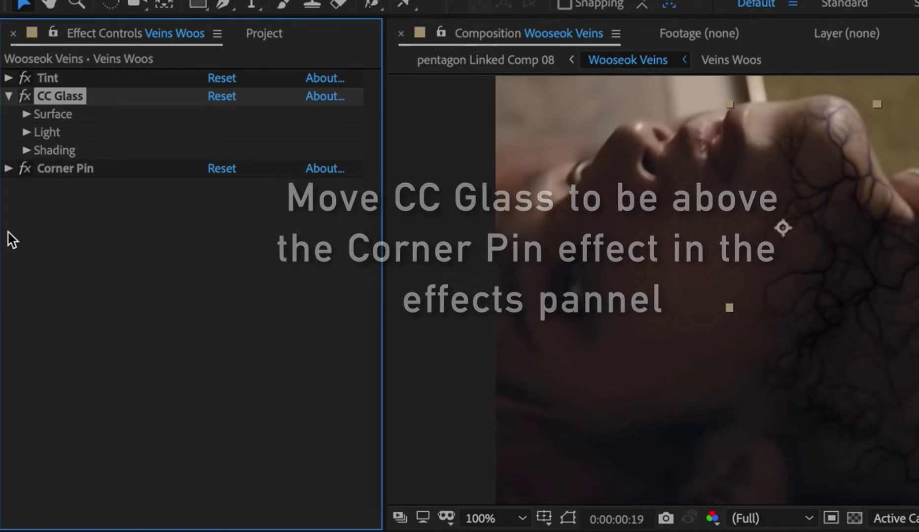
- Set CC Glass Surface Softness to 12 and Height to -10
{"action": "left_click", "coordinate": [34, 112]}
{"action": "left_click", "coordinate": [27, 114]}
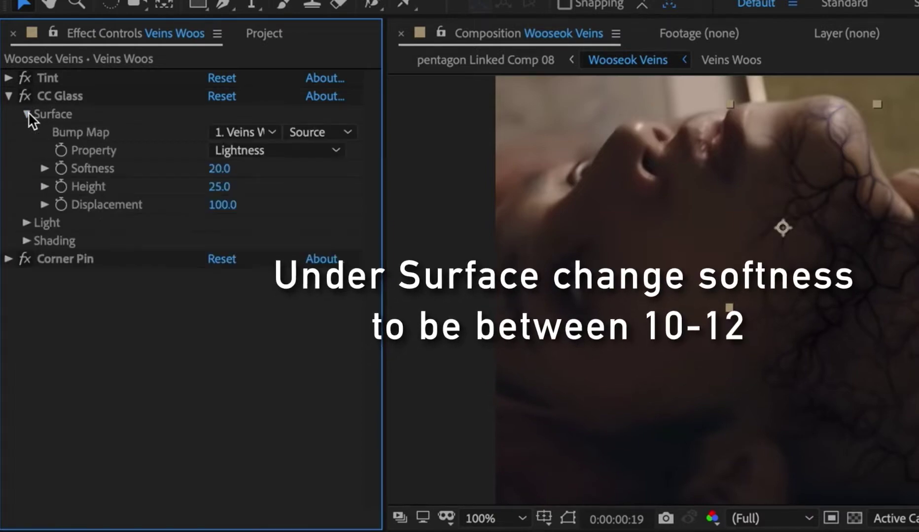
{"action": "left_click", "coordinate": [219, 169]}
{"action": "type", "text": "10"}
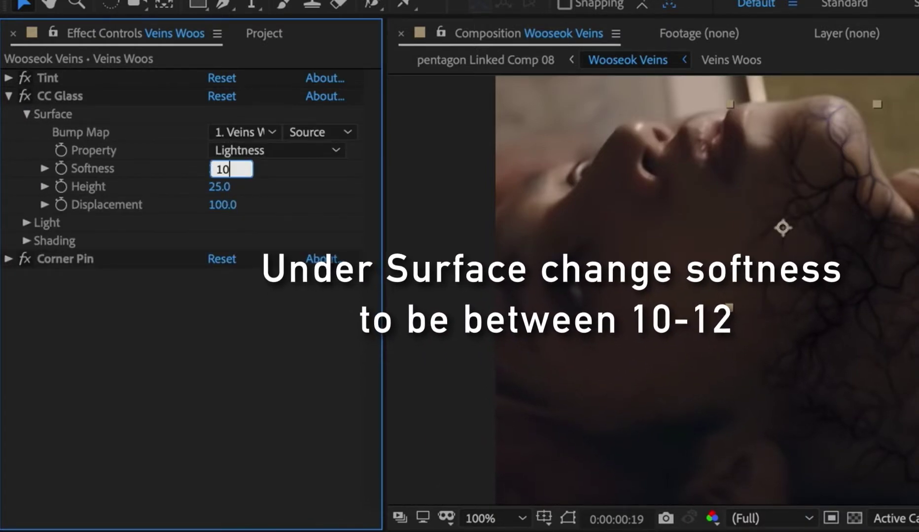
{"action": "key", "text": "Return"}
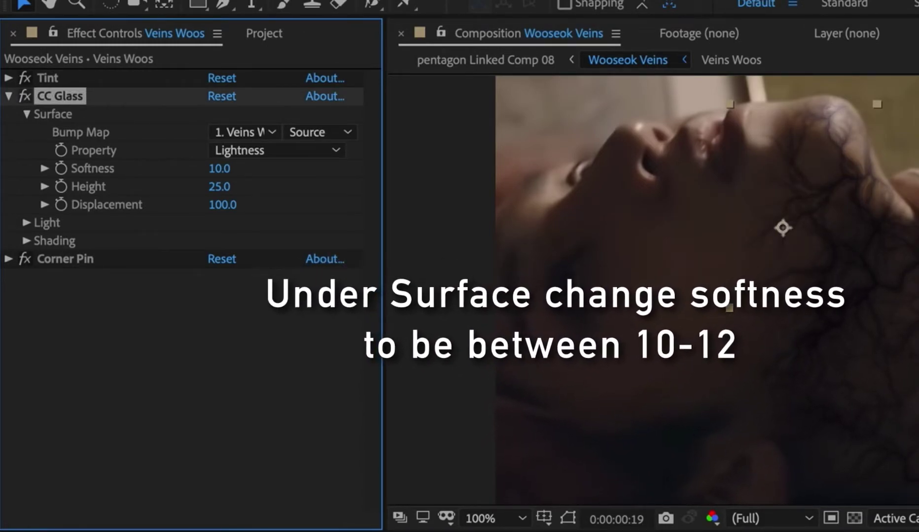
{"action": "left_click", "coordinate": [219, 169]}
{"action": "type", "text": "12"}
{"action": "left_click", "coordinate": [299, 198]}
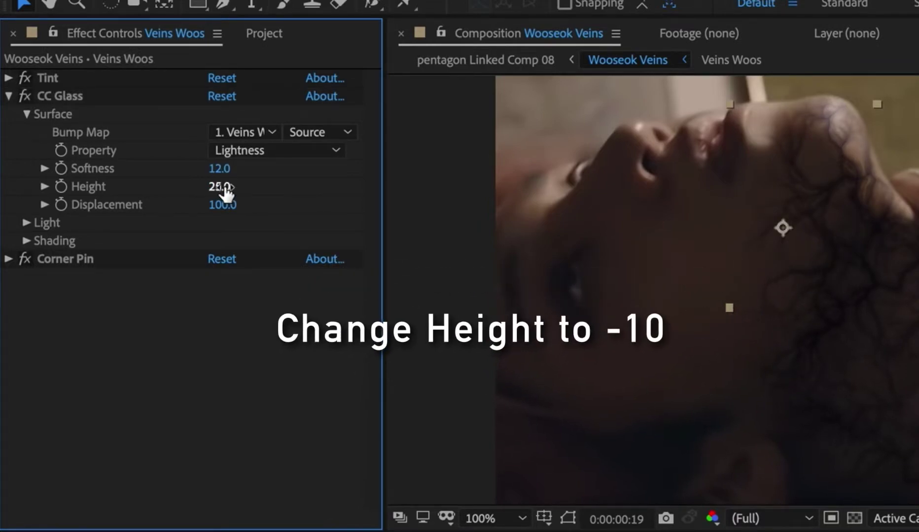
{"action": "type", "text": "-10"}
{"action": "key", "text": "Return"}
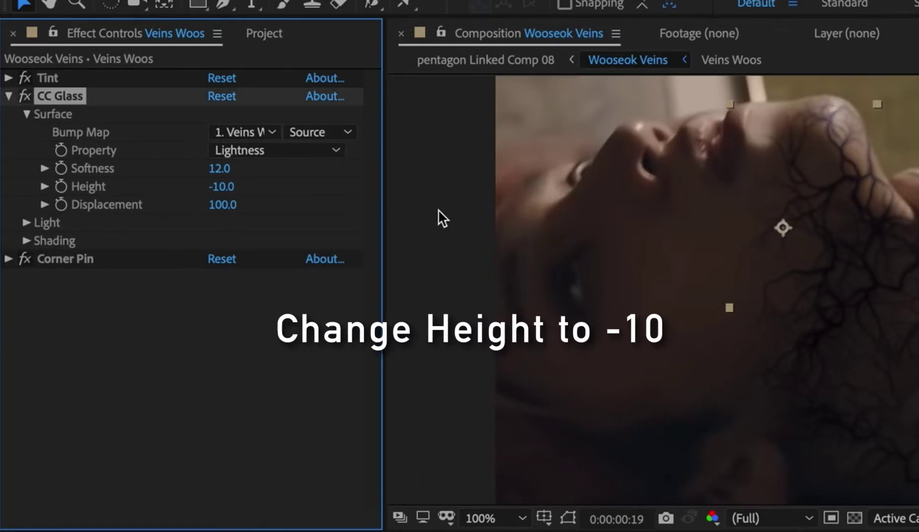
{"action": "left_click", "coordinate": [26, 224]}
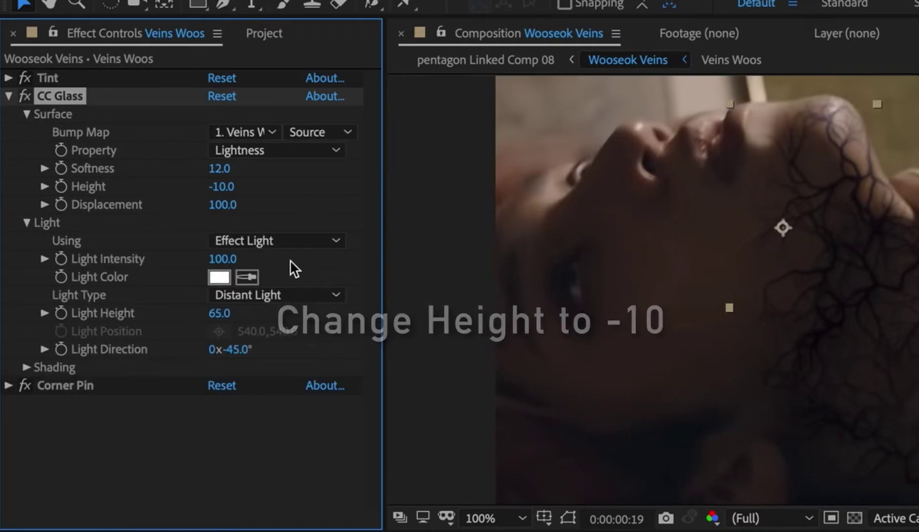
- Scrub CC Glass Light Intensity to 126, Light Height to 57 and Light Direction to +327°
{"action": "left_click", "coordinate": [220, 314]}
{"action": "left_click_drag", "start_coordinate": [220, 314], "coordinate": [226, 323]}
{"action": "left_click_drag", "start_coordinate": [233, 260], "coordinate": [260, 262]}
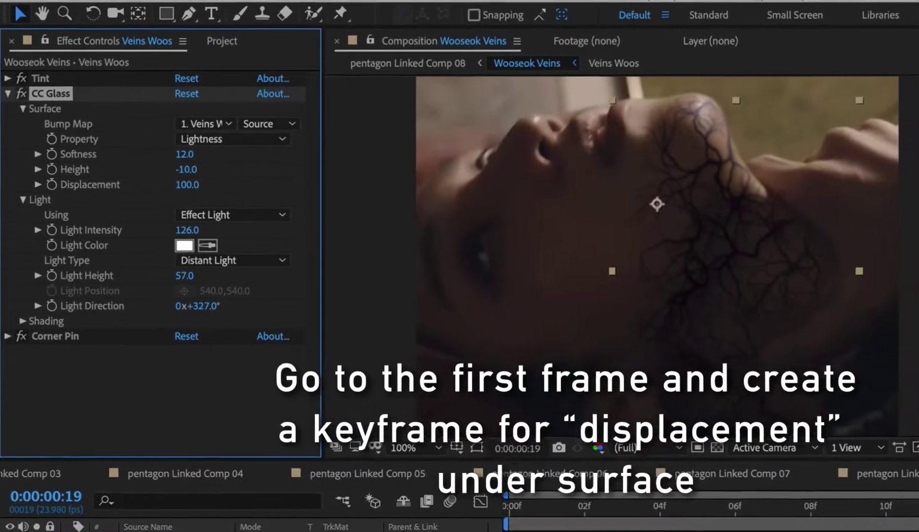
{"action": "key", "text": "Home"}
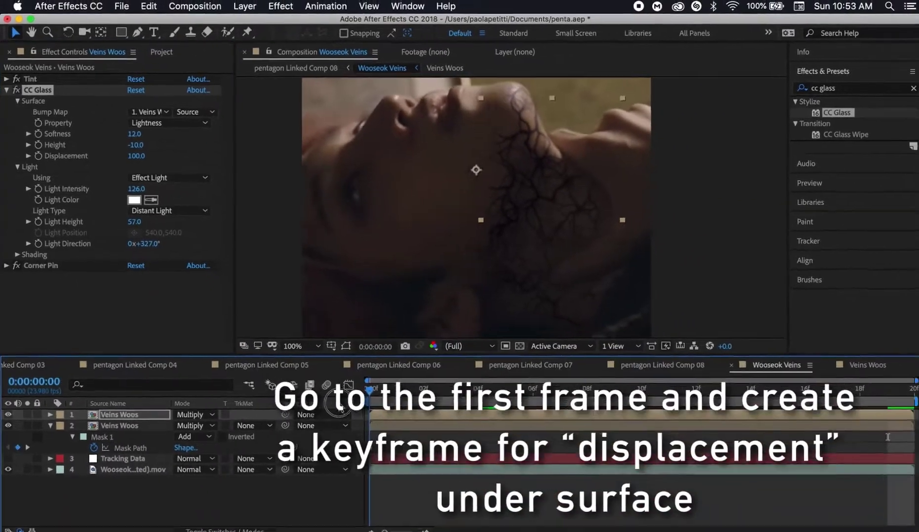
- Keyframe CC Glass Displacement at frame 0 and lower it to 14 at frame 9
{"action": "left_click", "coordinate": [36, 151]}
{"action": "left_click", "coordinate": [38, 154]}
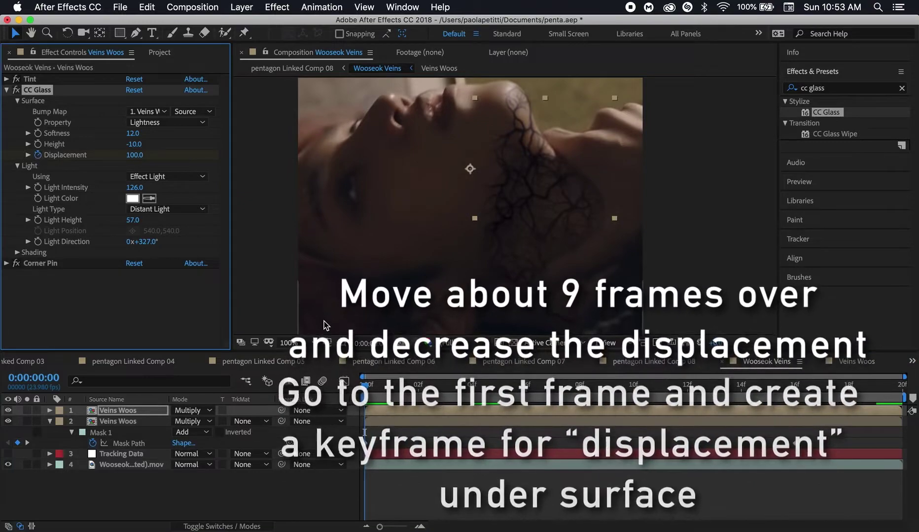
{"action": "key", "text": "u"}
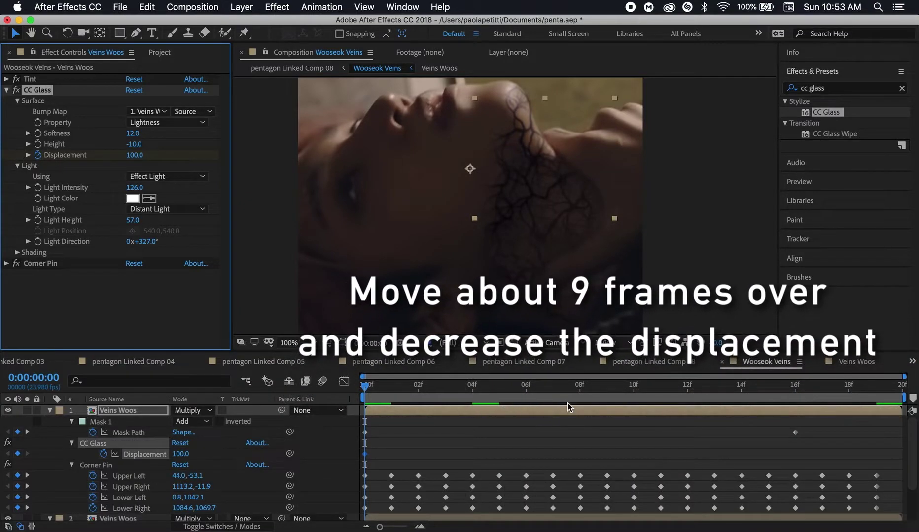
{"action": "left_click", "coordinate": [611, 388]}
{"action": "mouse_move", "coordinate": [133, 154]}
{"action": "left_mouse_down"}
{"action": "mouse_move", "coordinate": [215, 158]}
{"action": "mouse_move", "coordinate": [82, 163]}
{"action": "left_mouse_up"}
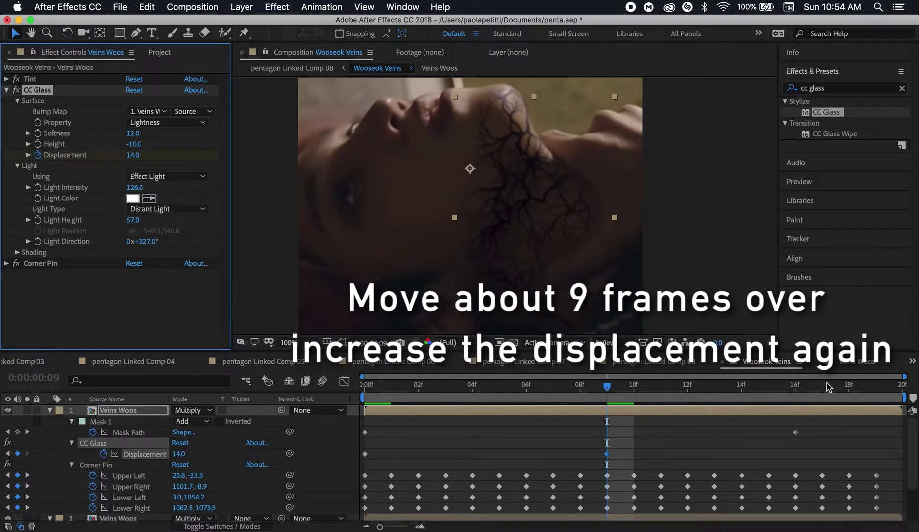
- Set Displacement back to 100 at frame 18 and preview from the first frame
{"action": "left_click", "coordinate": [851, 394]}
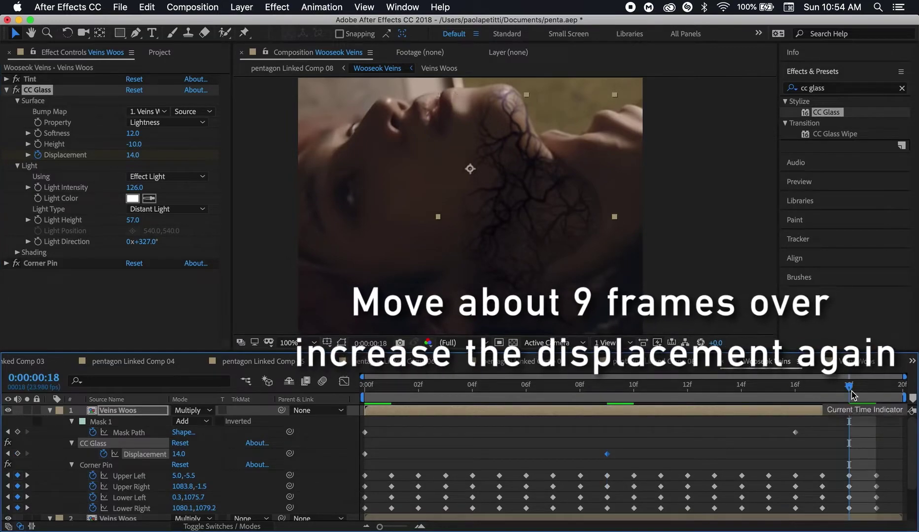
{"action": "left_click", "coordinate": [133, 156]}
{"action": "type", "text": "100"}
{"action": "key", "text": "Return"}
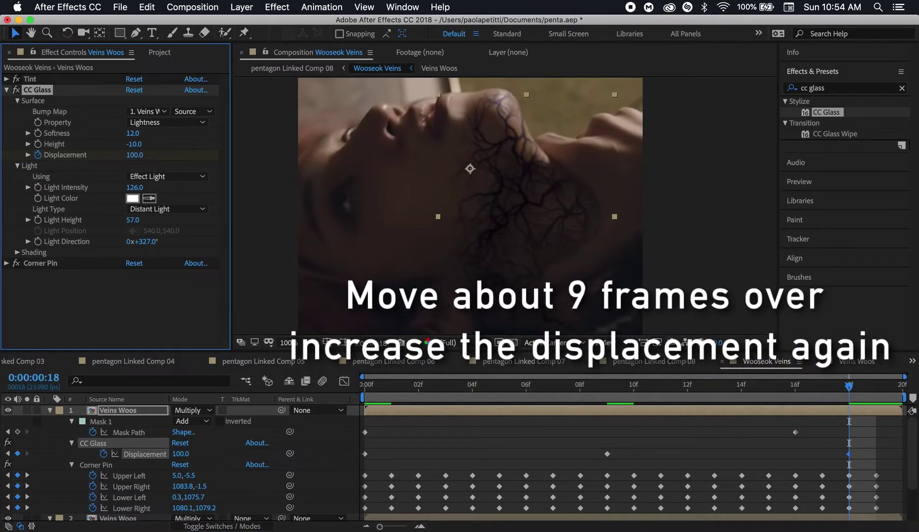
{"action": "key", "text": "Page_Up"}
{"action": "key", "text": "Page_Up"}
{"action": "key", "text": "Page_Up"}
{"action": "key", "text": "Page_Up"}
{"action": "key", "text": "Home"}
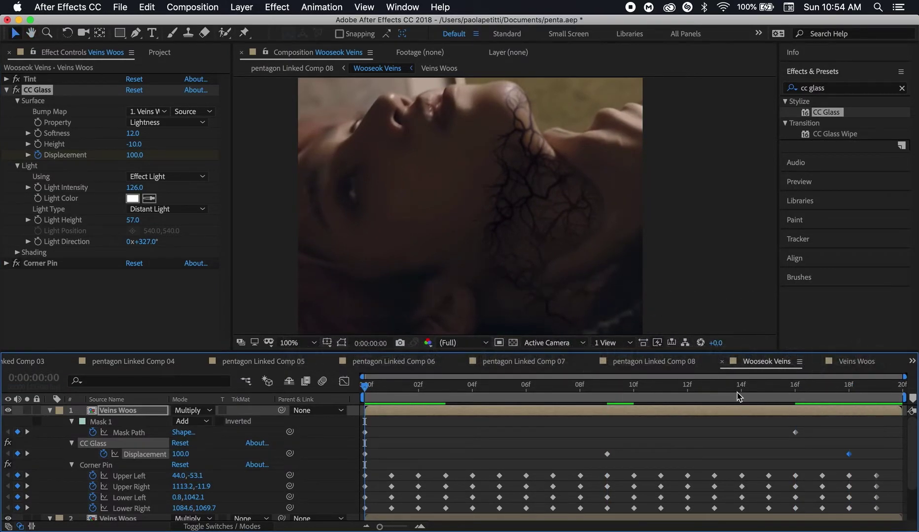
{"action": "key", "text": "space"}
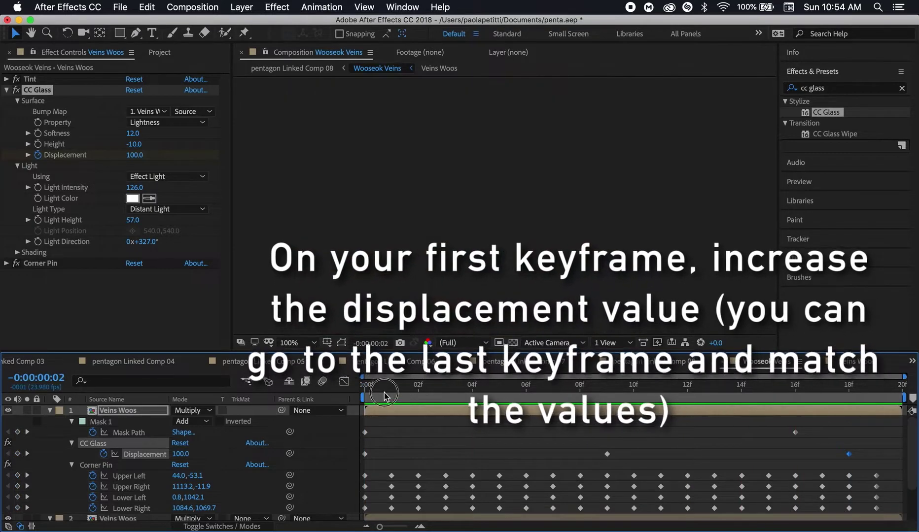
- Raise the first keyframe's Displacement to 200 and preview the animation
{"action": "key", "text": "space"}
{"action": "left_click", "coordinate": [137, 156]}
{"action": "type", "text": "125"}
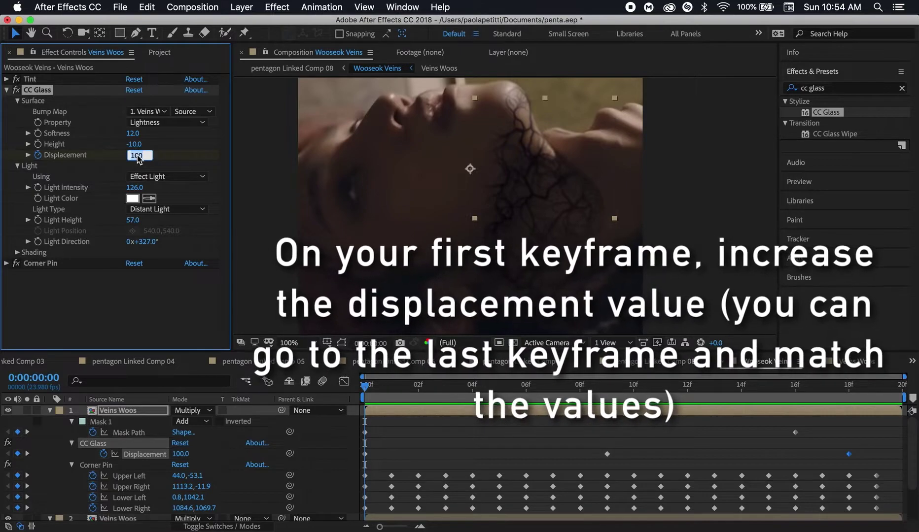
{"action": "key", "text": "Return"}
{"action": "left_click_drag", "start_coordinate": [160, 157], "coordinate": [214, 161]}
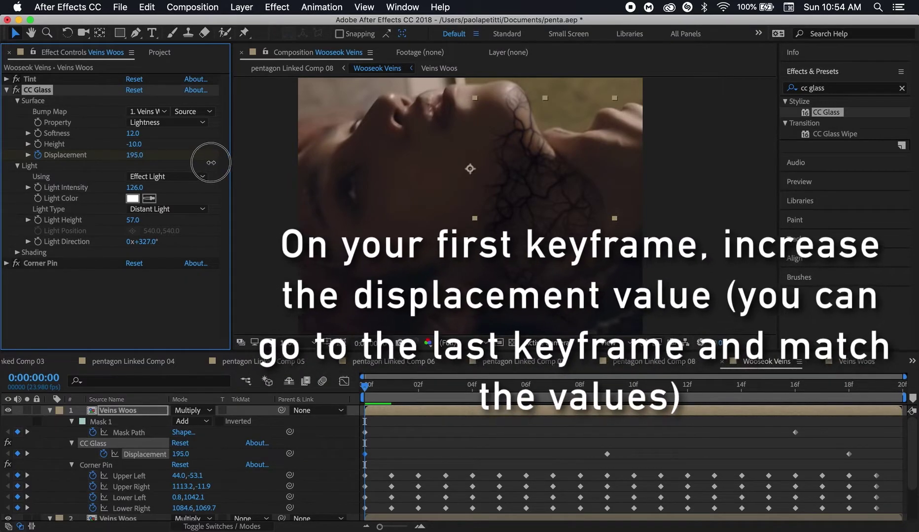
{"action": "left_click_drag", "start_coordinate": [214, 161], "coordinate": [215, 166]}
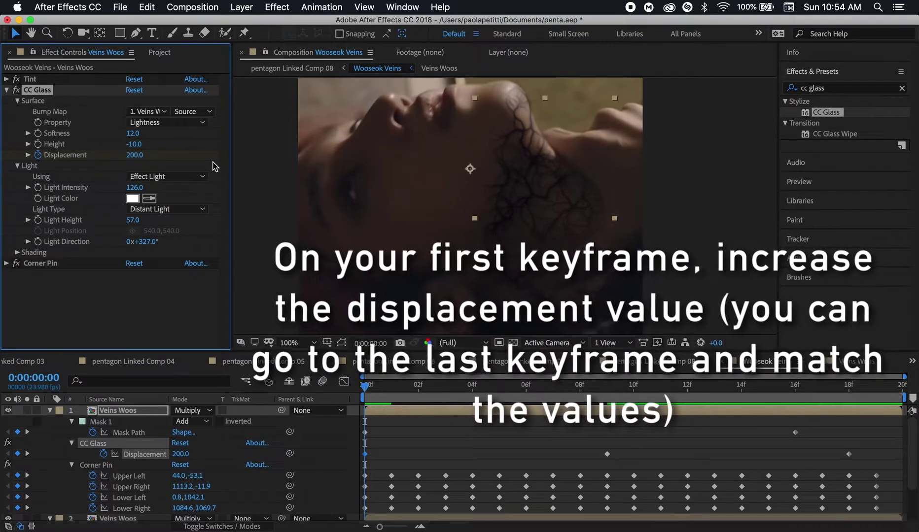
{"action": "key", "text": "space"}
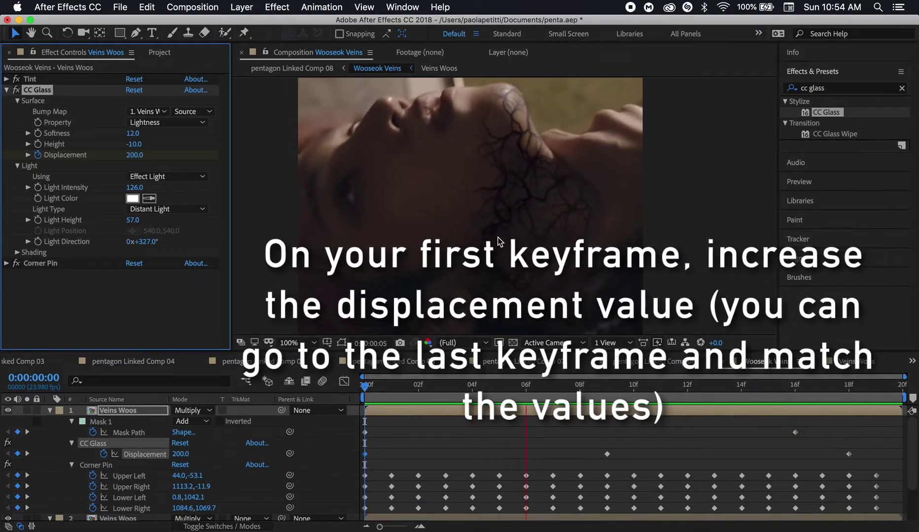
{"action": "key", "text": "space"}
- Set Displacement to 200 at frame 18 as well, then zoom the viewer to 50%
{"action": "left_click", "coordinate": [848, 385]}
{"action": "left_click", "coordinate": [140, 155]}
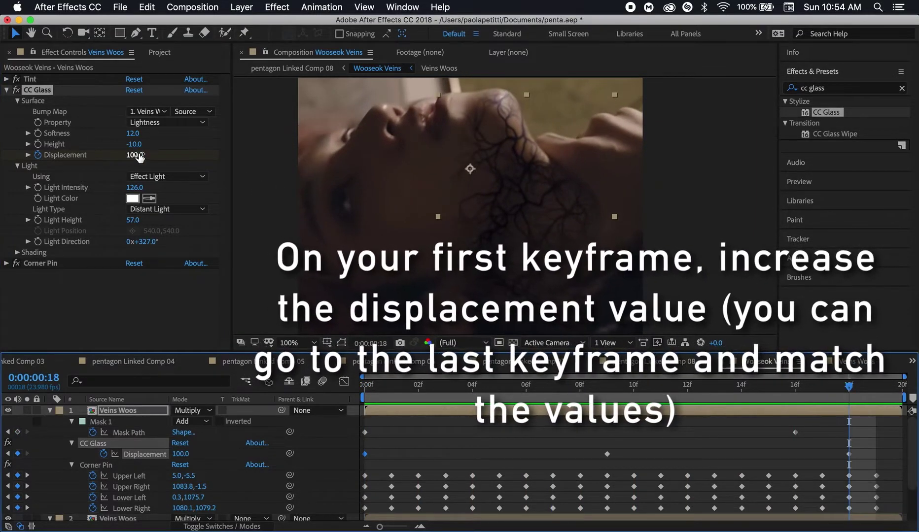
{"action": "type", "text": "200"}
{"action": "key", "text": "Return"}
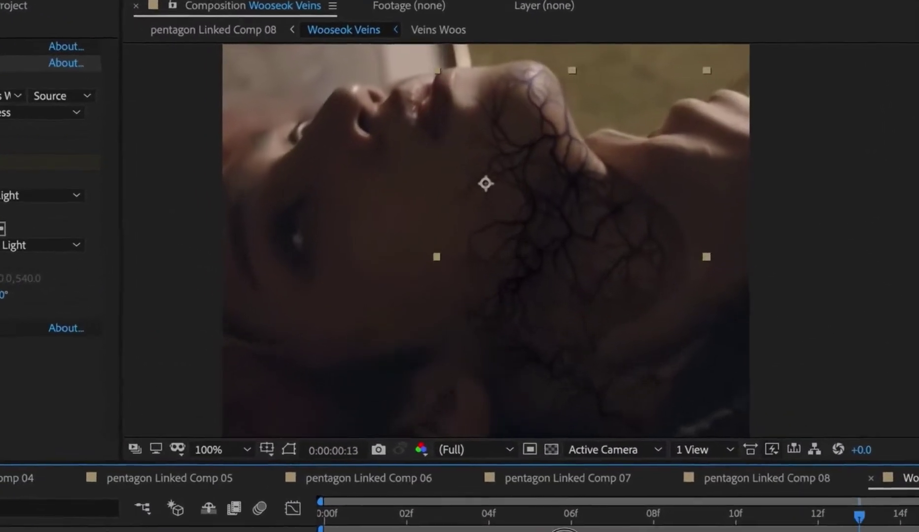
{"action": "key", "text": "Home"}
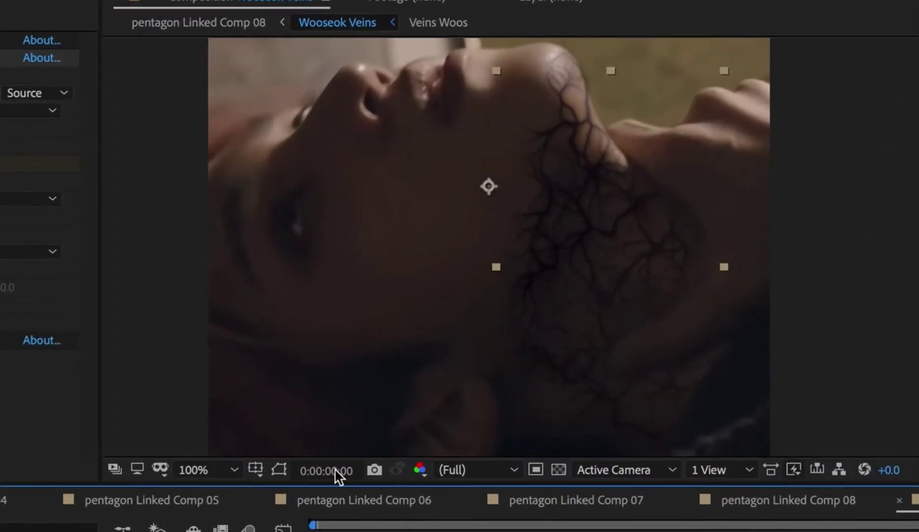
{"action": "key", "text": "comma"}
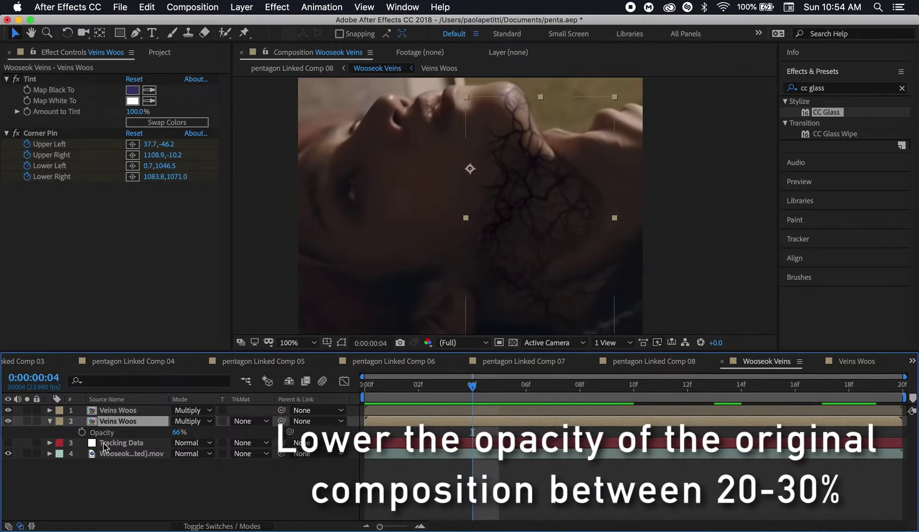
- Scrub the second Veins Woos layer's Opacity down to 28% and preview
{"action": "left_click_drag", "start_coordinate": [180, 433], "coordinate": [160, 441]}
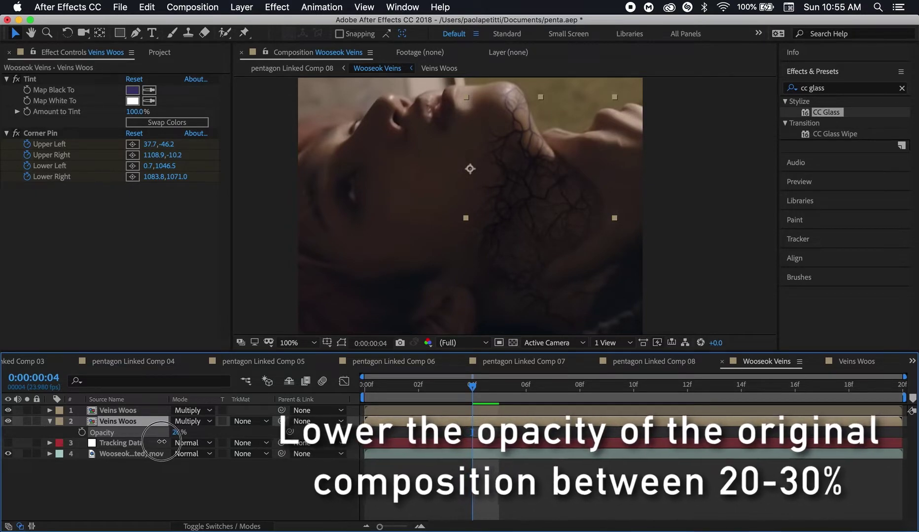
{"action": "left_click_drag", "start_coordinate": [160, 441], "coordinate": [164, 445]}
{"action": "key", "text": "space"}
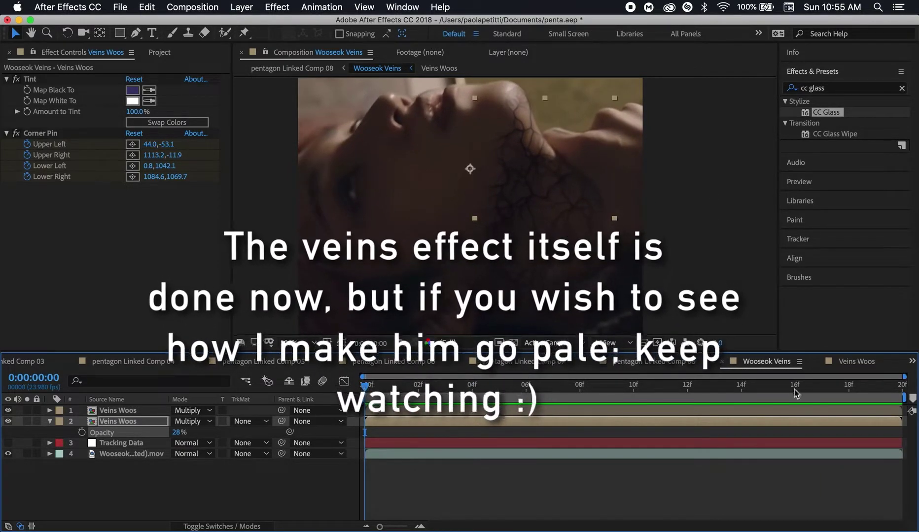
- Raise the layer's Opacity to 43%, preview, and zoom the viewer to about 50%
{"action": "left_click", "coordinate": [176, 432]}
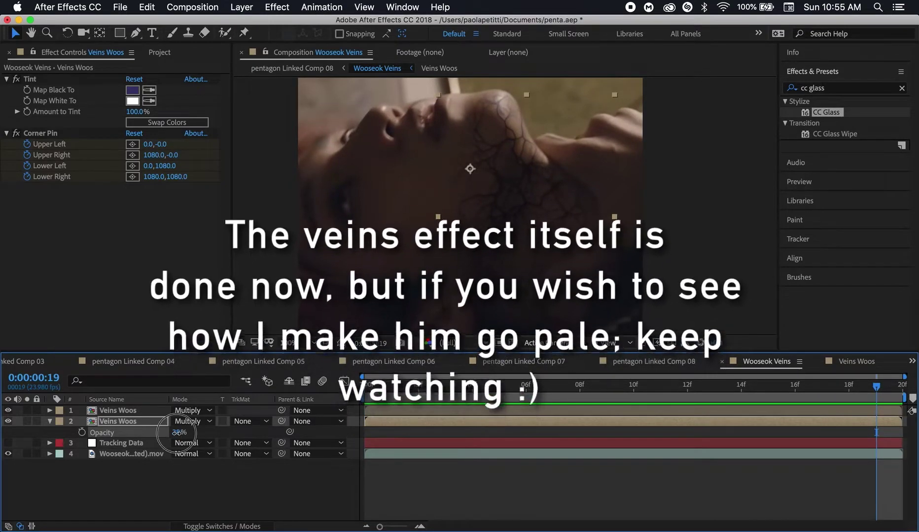
{"action": "left_click_drag", "start_coordinate": [181, 433], "coordinate": [183, 432]}
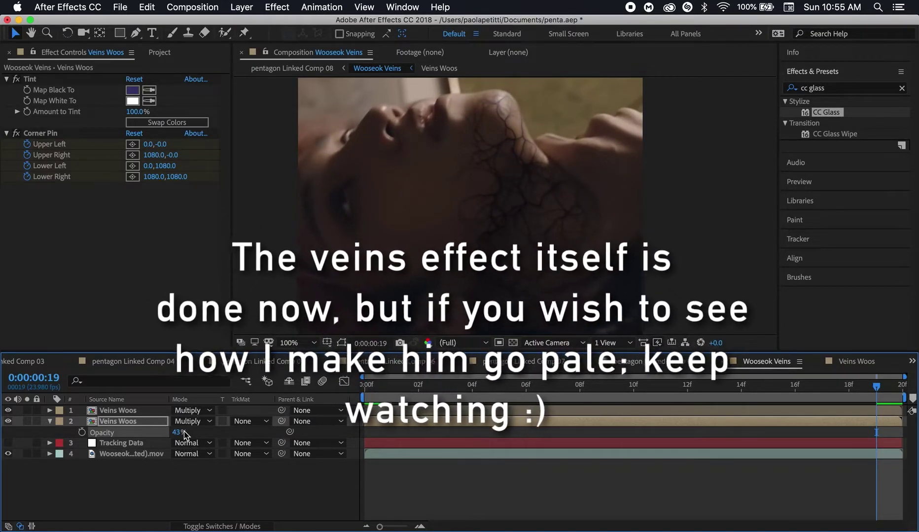
{"action": "key", "text": "space"}
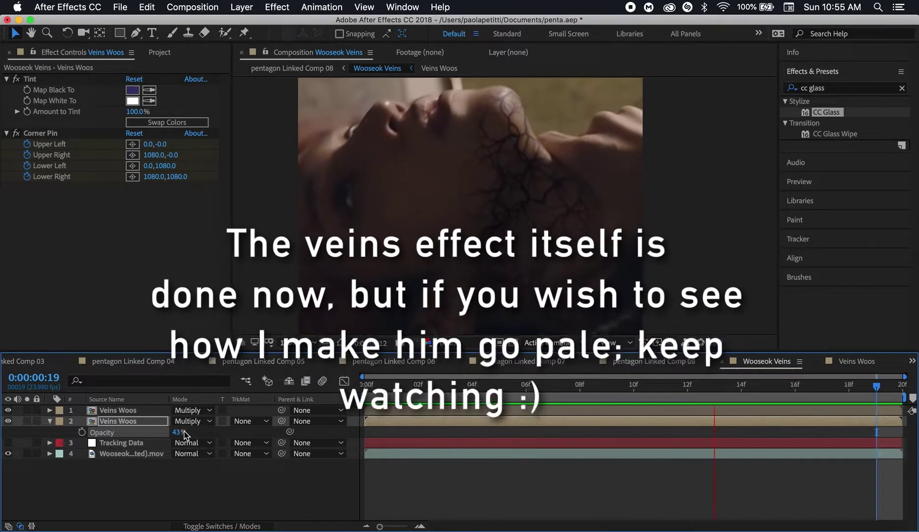
{"action": "key", "text": "space"}
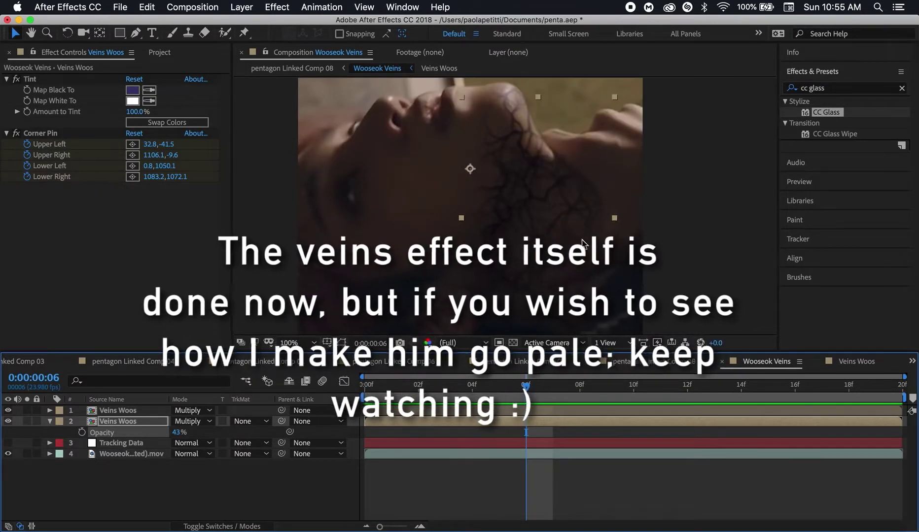
{"action": "key", "text": "comma"}
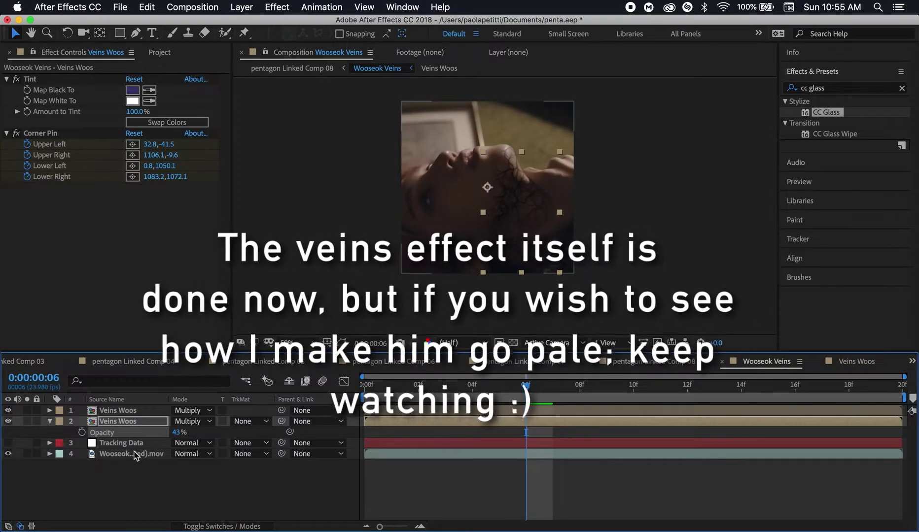
{"action": "left_click", "coordinate": [554, 454]}
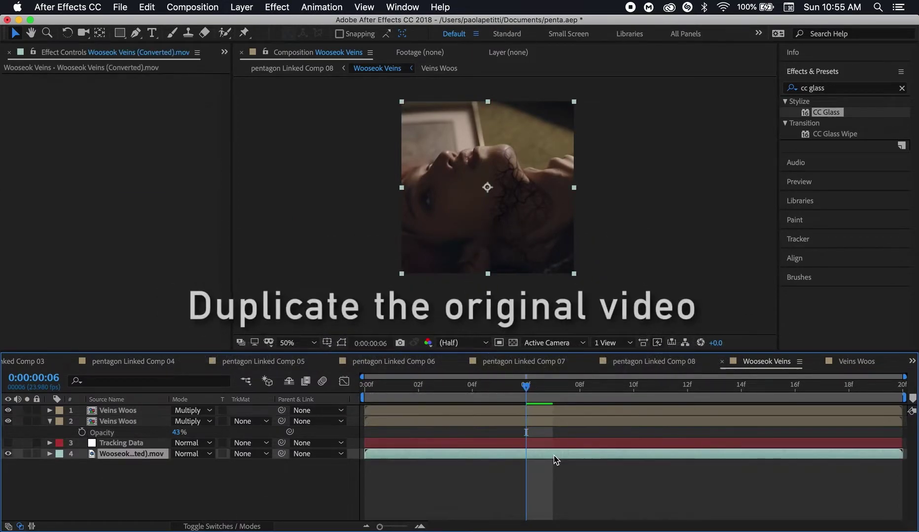
- Duplicate the footage layer and pre-compose it as 'Wooseok Veins (no coloring)'
{"action": "key", "text": "super+d"}
{"action": "left_click", "coordinate": [58, 466]}
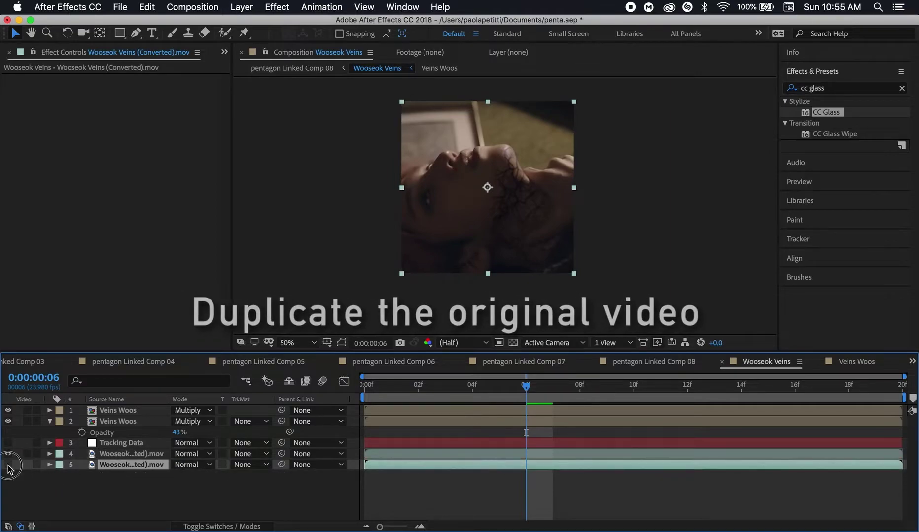
{"action": "left_click", "coordinate": [130, 454]}
{"action": "left_click", "coordinate": [148, 410], "text": "shift"}
{"action": "key", "text": "super+shift+c"}
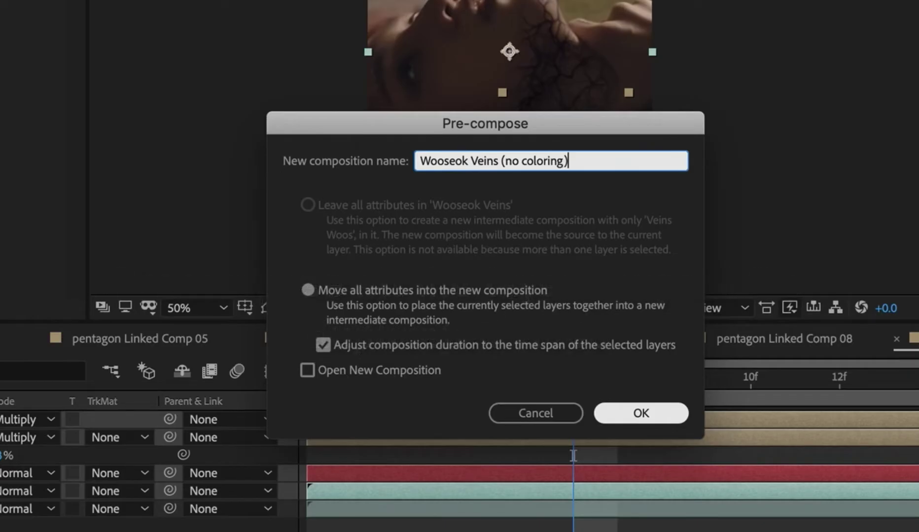
{"action": "key", "text": "Return"}
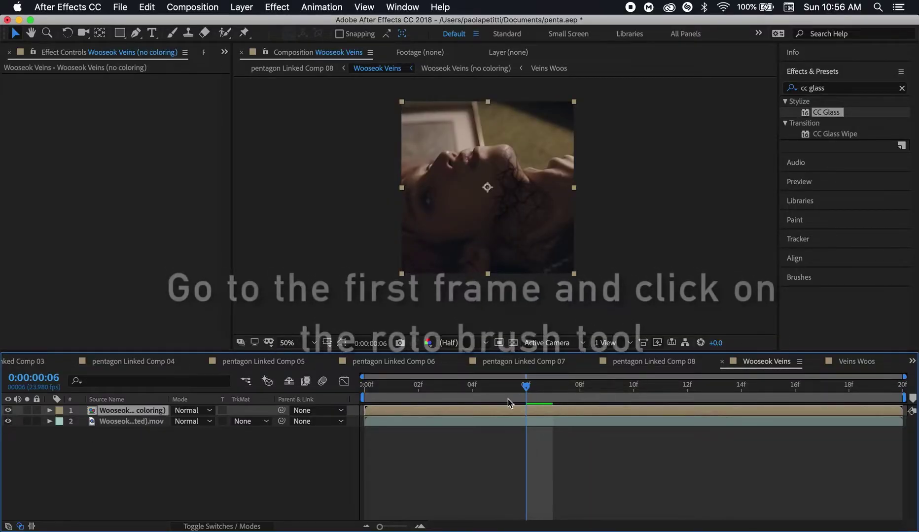
- At the first frame, with Roto Brush selected, open the footage in the Layer panel
{"action": "left_click", "coordinate": [363, 387]}
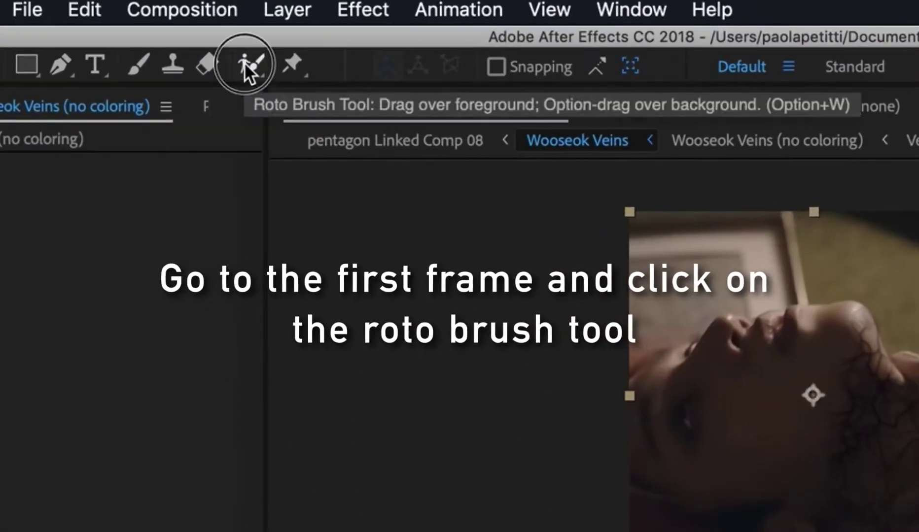
{"action": "left_click", "coordinate": [244, 63]}
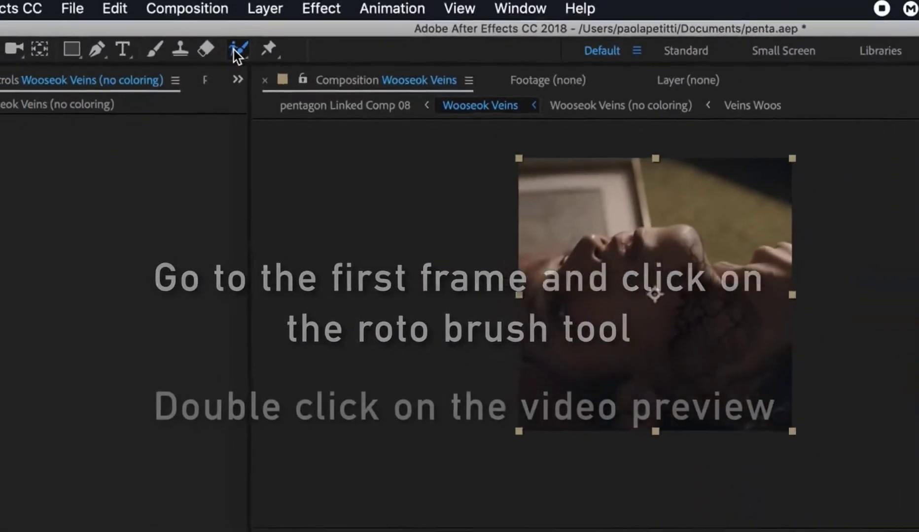
{"action": "double_click", "coordinate": [516, 207]}
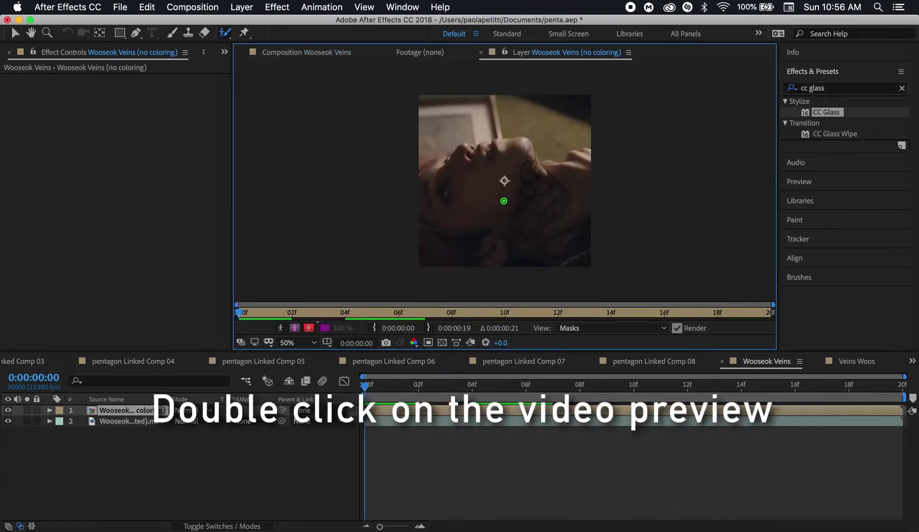
- Roto-brush the face, subtract the background, and propagate the outline to the last frame
{"action": "key", "text": "period"}
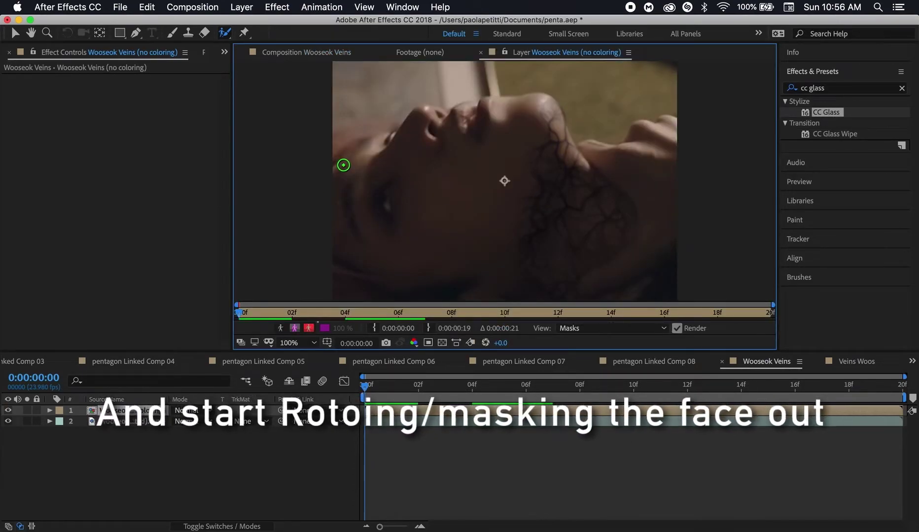
{"action": "mouse_move", "coordinate": [344, 173]}
{"action": "left_mouse_down"}
{"action": "mouse_move", "coordinate": [368, 149]}
{"action": "mouse_move", "coordinate": [472, 102]}
{"action": "left_mouse_up"}
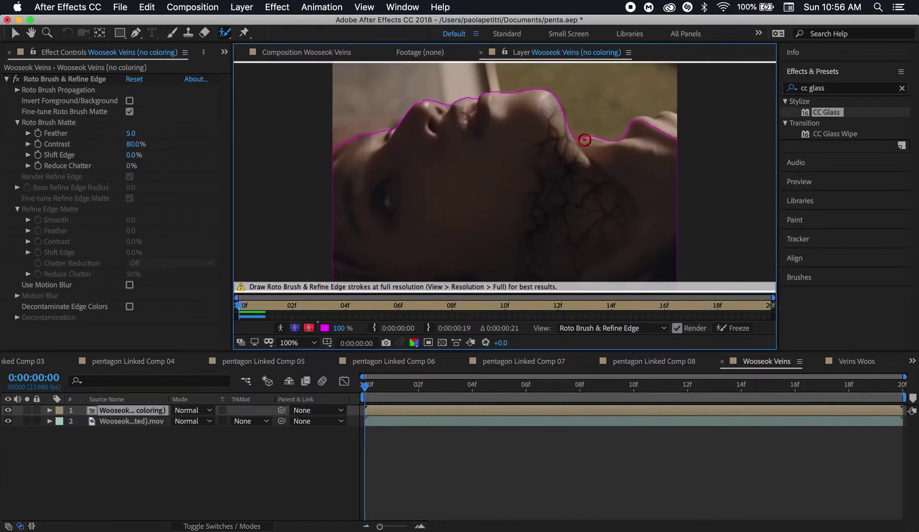
{"action": "scroll", "coordinate": [634, 130], "scroll_direction": "down", "scroll_amount": 5}
{"action": "left_click_drag", "start_coordinate": [581, 218], "coordinate": [584, 216]}
{"action": "scroll", "coordinate": [616, 197], "scroll_direction": "down", "scroll_amount": 3}
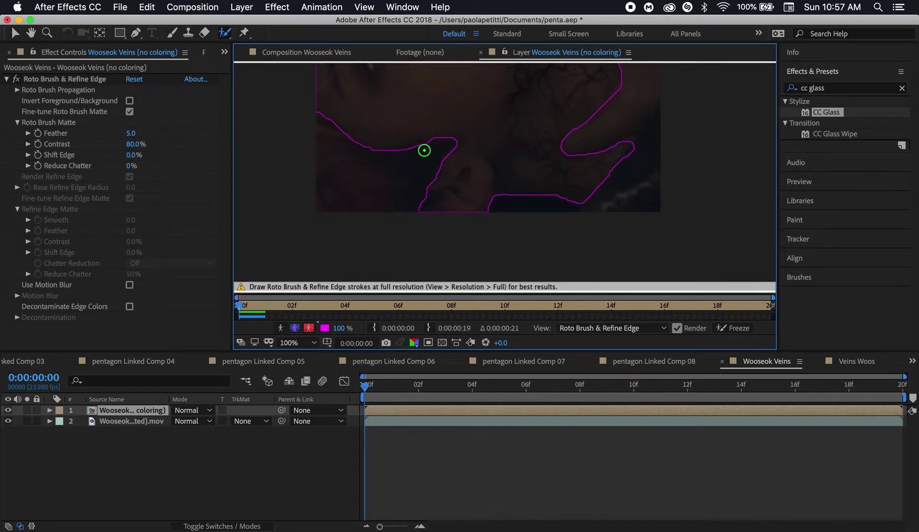
{"action": "key", "text": "comma"}
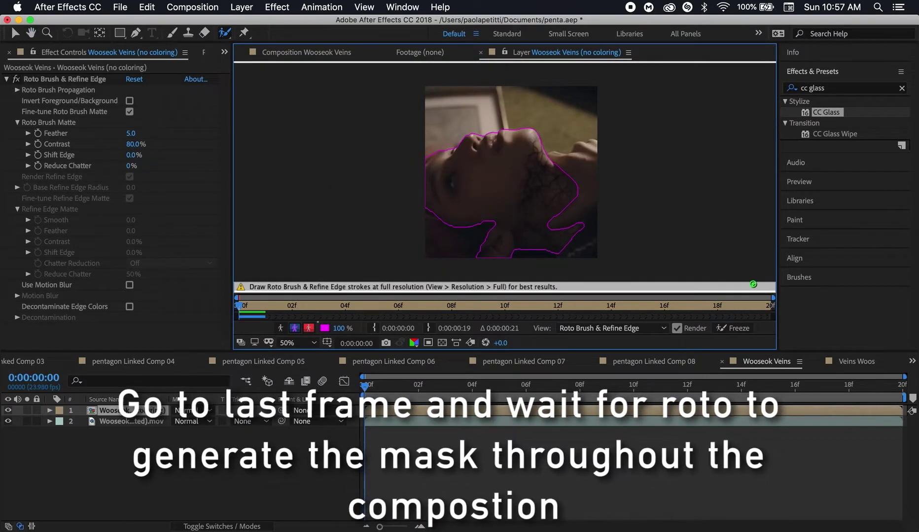
{"action": "key", "text": "End"}
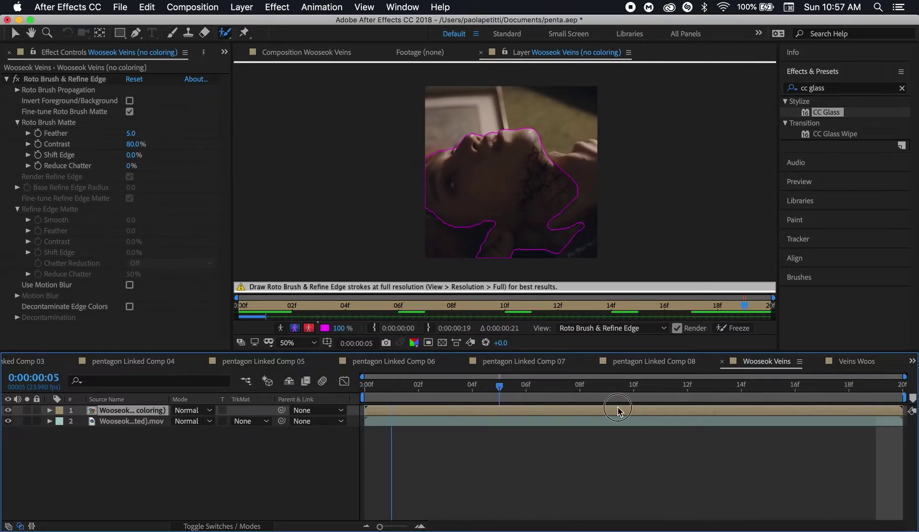
{"action": "key", "text": "Home"}
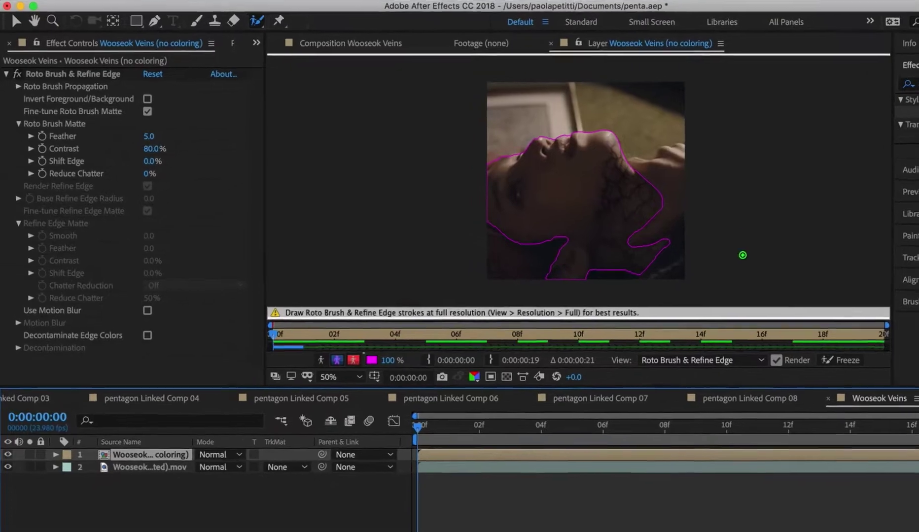
- Set Roto Brush Matte Feather to 15, Contrast to 0% and Shift Edge to 100%
{"action": "key", "text": "period"}
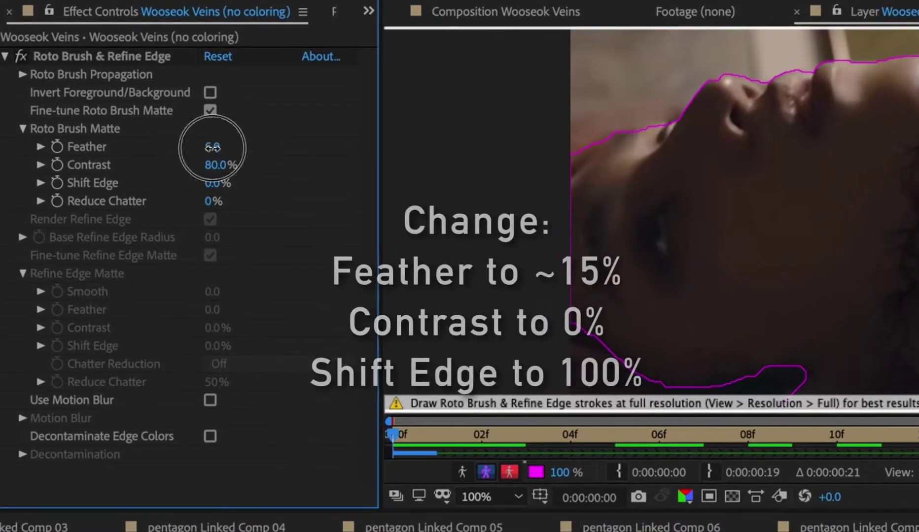
{"action": "type", "text": "15"}
{"action": "key", "text": "Return"}
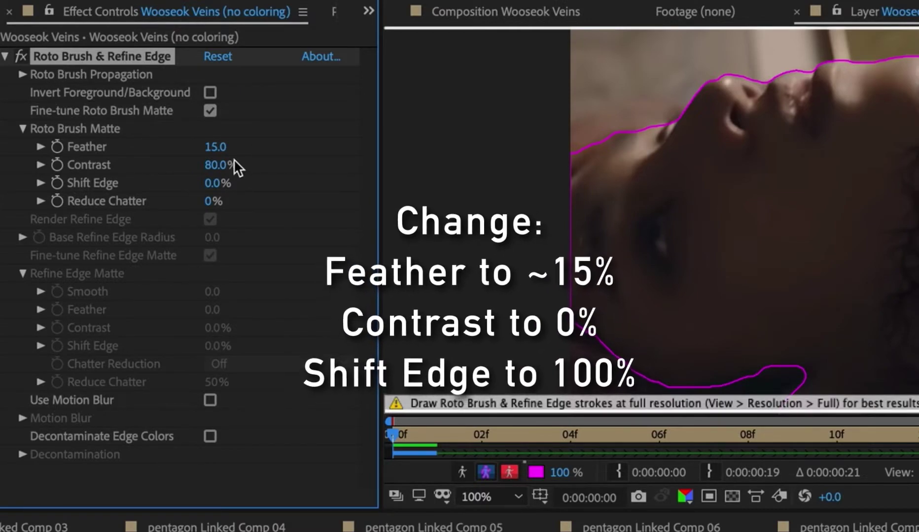
{"action": "left_click", "coordinate": [222, 165]}
{"action": "type", "text": "0"}
{"action": "key", "text": "Return"}
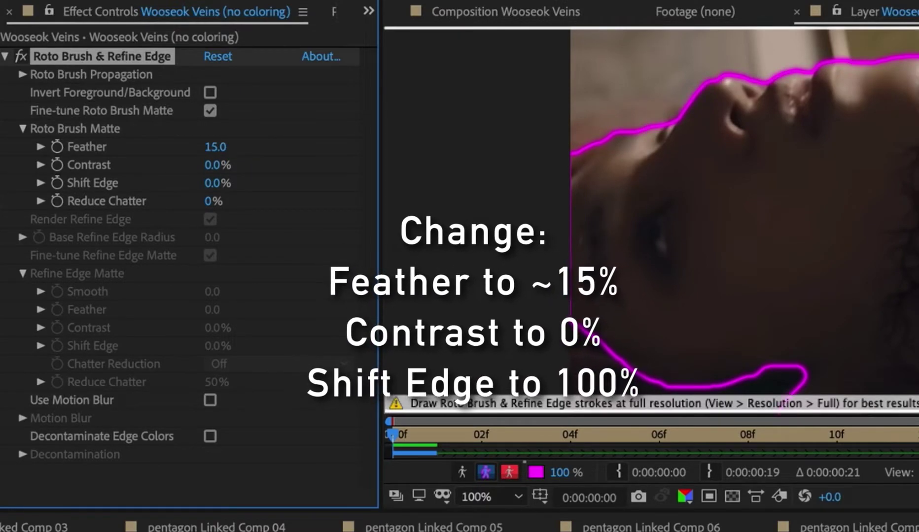
{"action": "left_click", "coordinate": [214, 183]}
{"action": "type", "text": "1"}
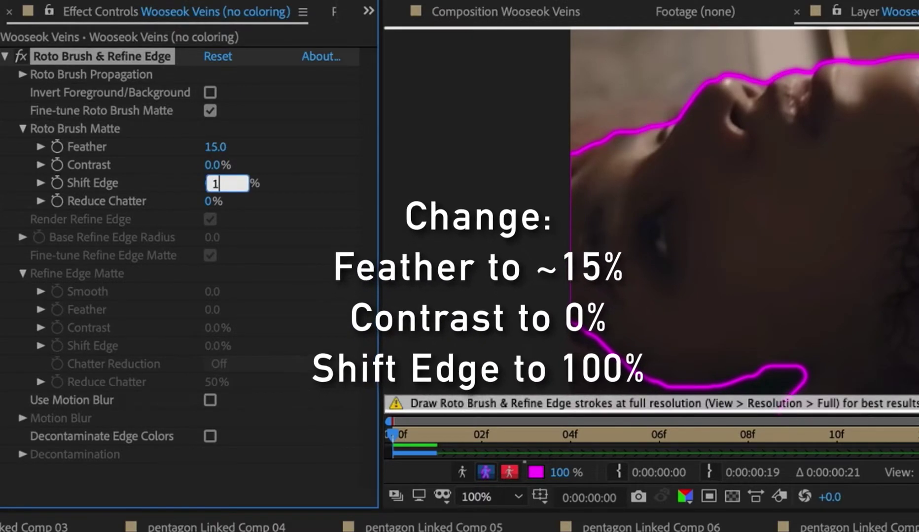
{"action": "key", "text": "Return"}
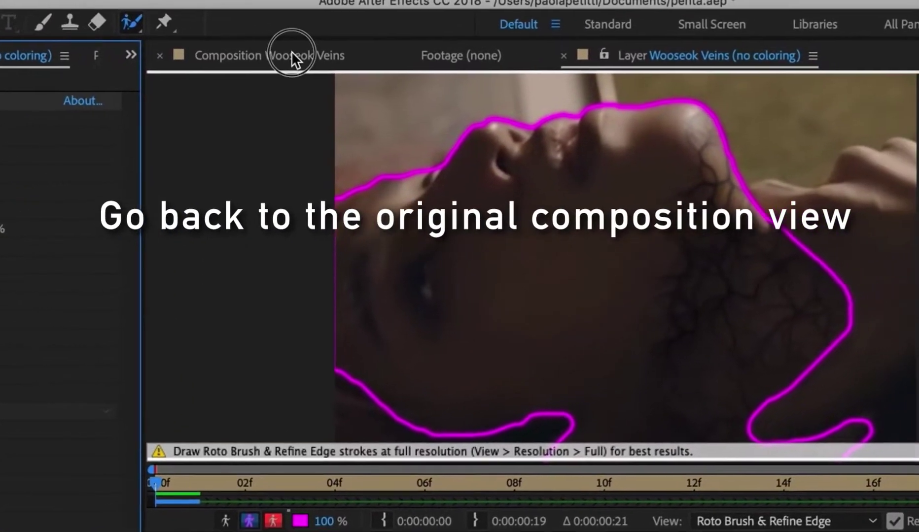
{"action": "left_click", "coordinate": [373, 40]}
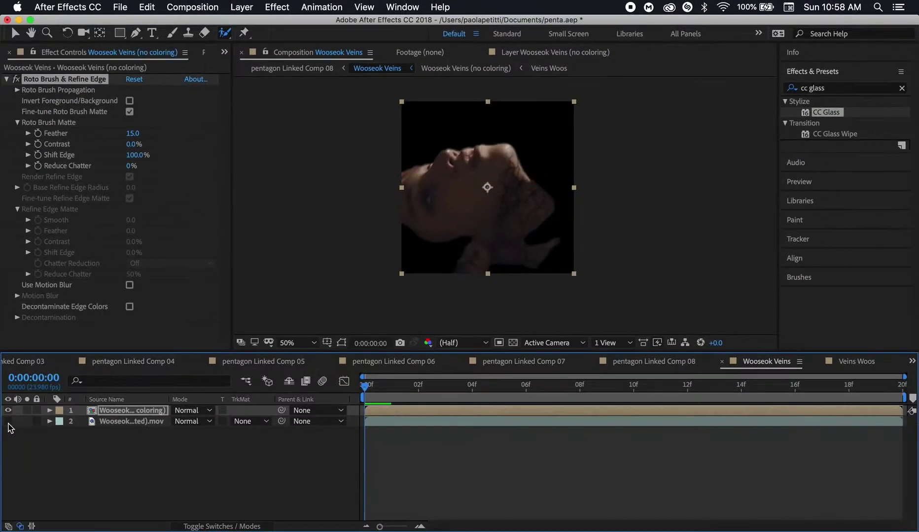
- Make the original video layer visible and apply the Tint effect to the roto'd face layer
{"action": "left_click", "coordinate": [8, 421]}
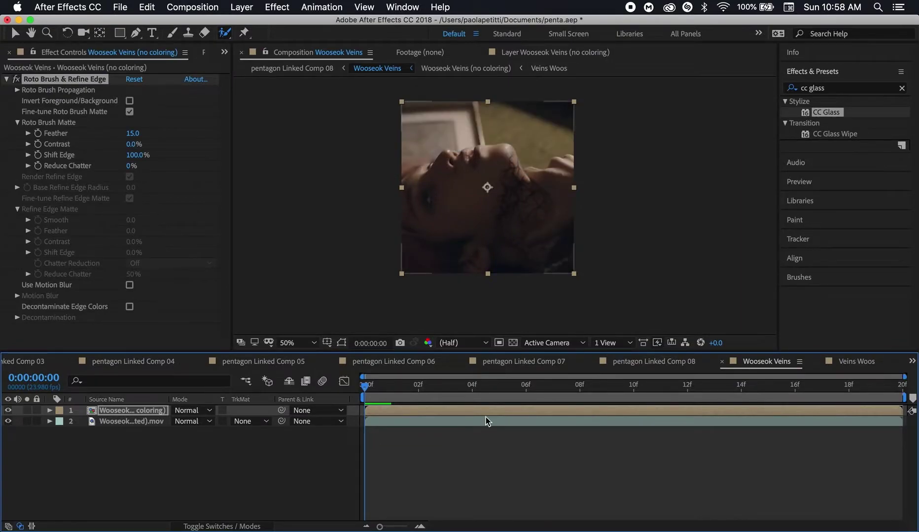
{"action": "left_click", "coordinate": [7, 80]}
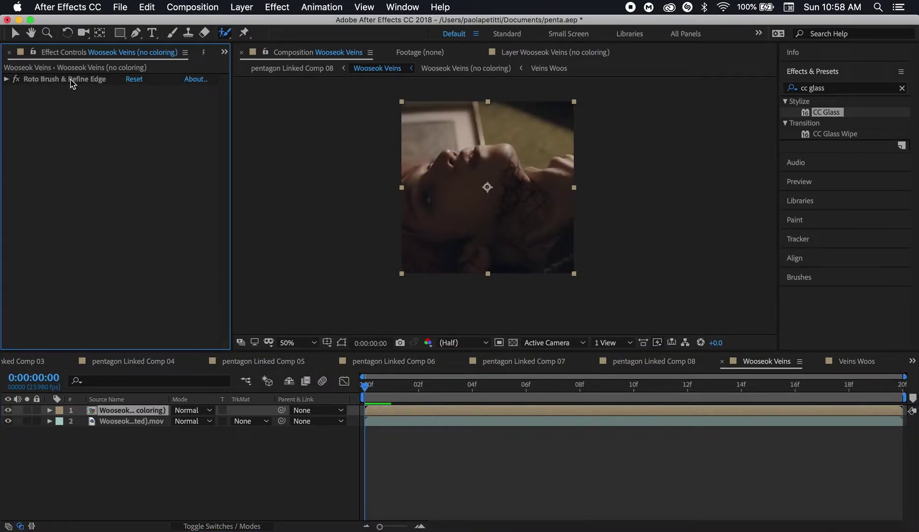
{"action": "left_click", "coordinate": [811, 88]}
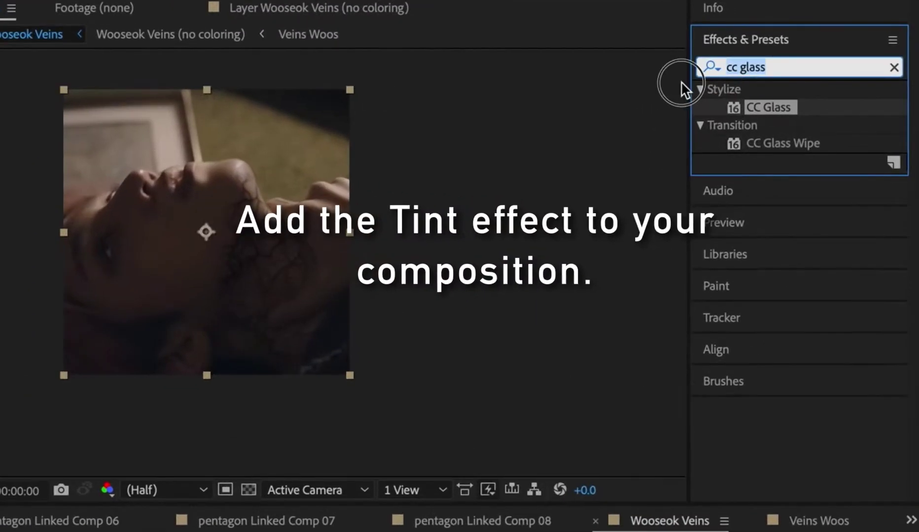
{"action": "type", "text": "tint"}
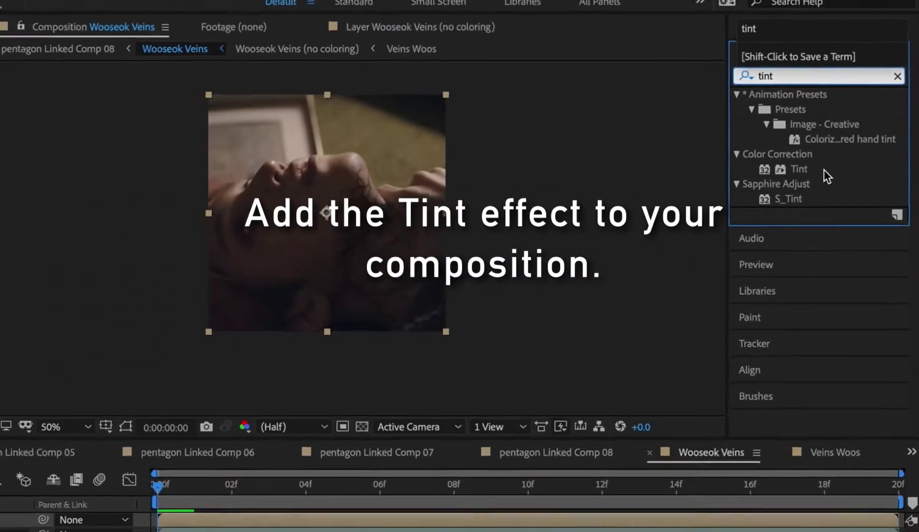
{"action": "left_click", "coordinate": [799, 169]}
{"action": "left_click_drag", "start_coordinate": [163, 171], "coordinate": [163, 171]}
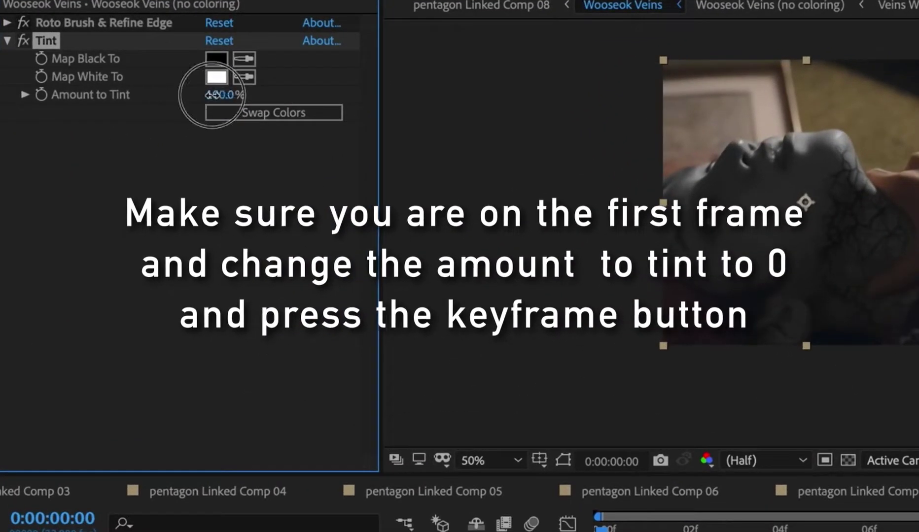
- Set Amount to Tint to 0% and add a starting keyframe
{"action": "left_click", "coordinate": [131, 122]}
{"action": "type", "text": "0"}
{"action": "key", "text": "Return"}
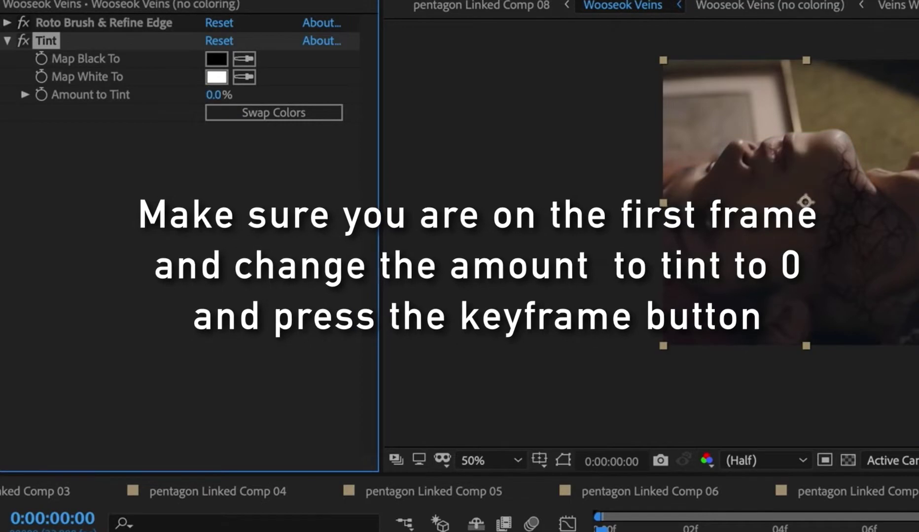
{"action": "left_click", "coordinate": [42, 96]}
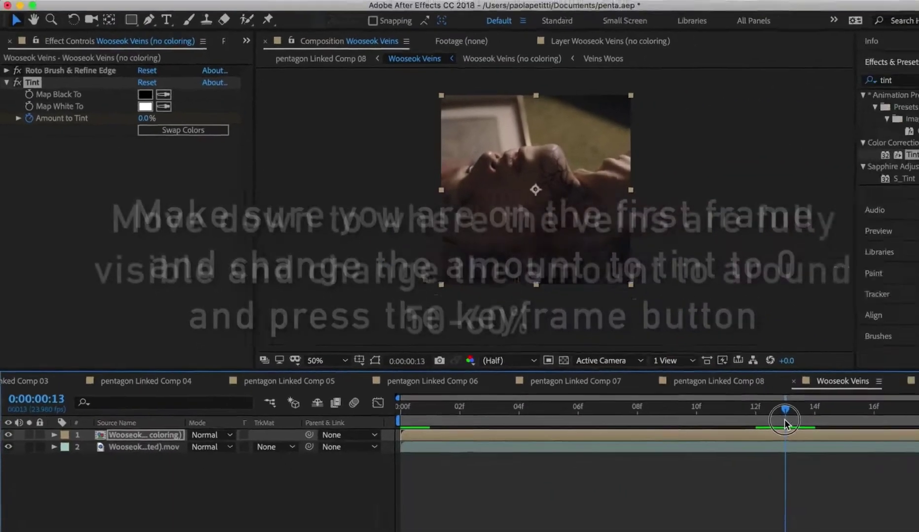
{"action": "mouse_move", "coordinate": [785, 424]}
{"action": "left_mouse_down"}
{"action": "mouse_move", "coordinate": [753, 410]}
{"action": "mouse_move", "coordinate": [768, 409]}
{"action": "left_mouse_up"}
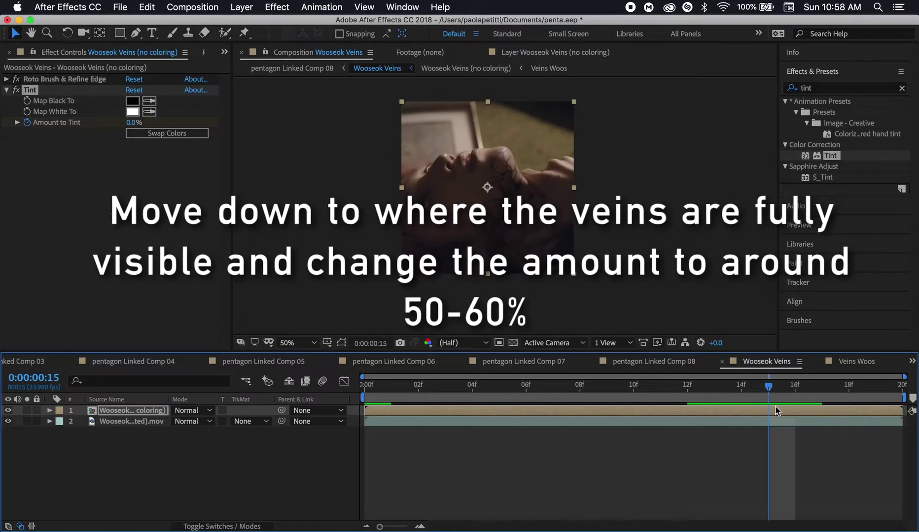
- Keyframe Amount to Tint at about 50%, then return to the first frame
{"action": "left_click_drag", "start_coordinate": [136, 124], "coordinate": [164, 123]}
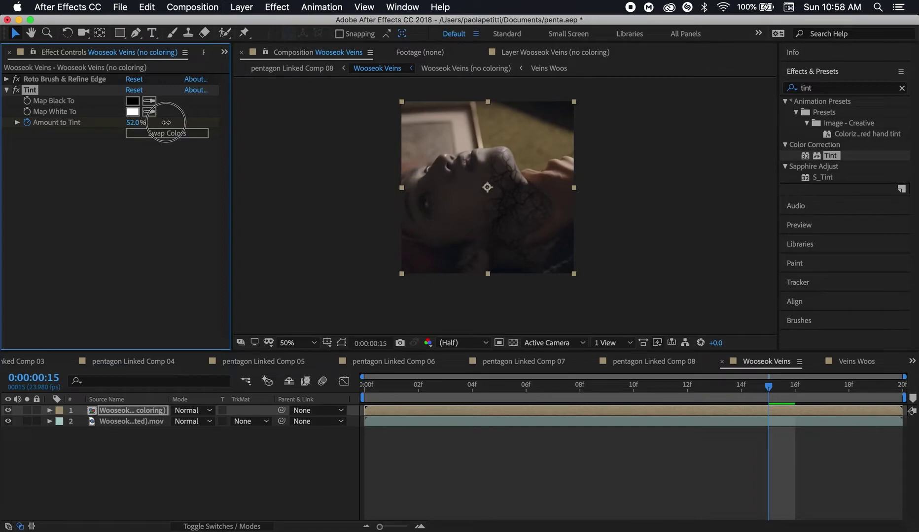
{"action": "left_click", "coordinate": [364, 398]}
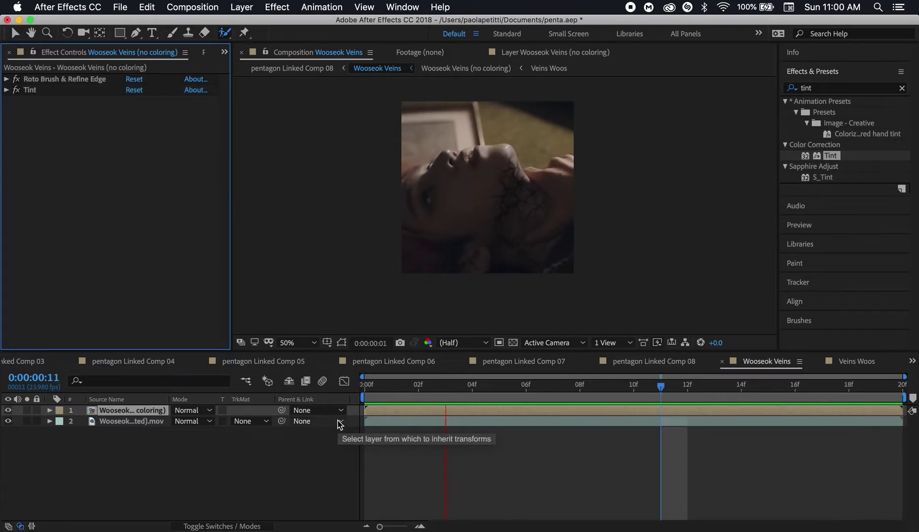
{"action": "key", "text": "space"}
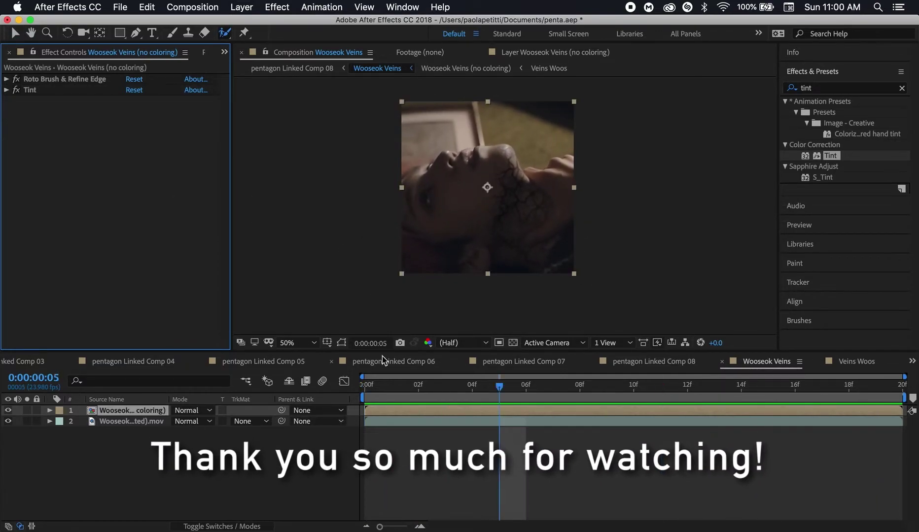
{"action": "left_click", "coordinate": [503, 393]}
{"action": "key", "text": "Home"}
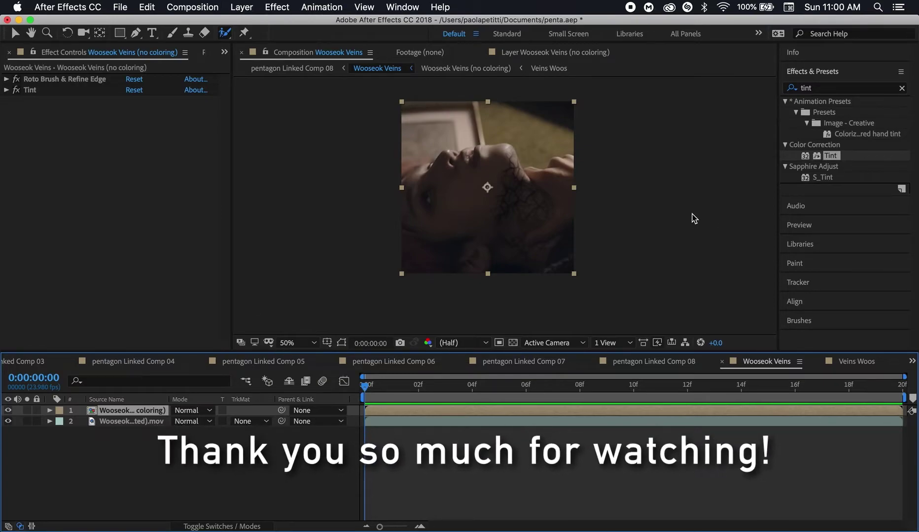
{"action": "key", "text": "period"}
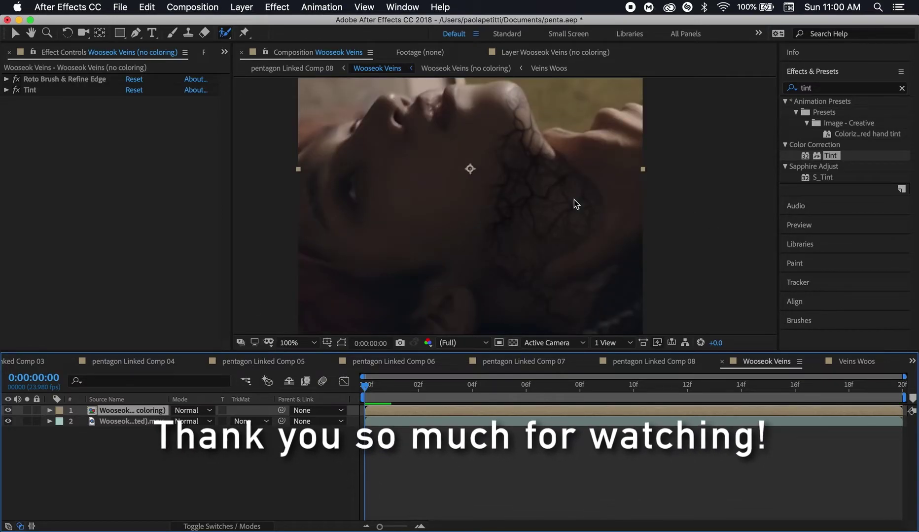